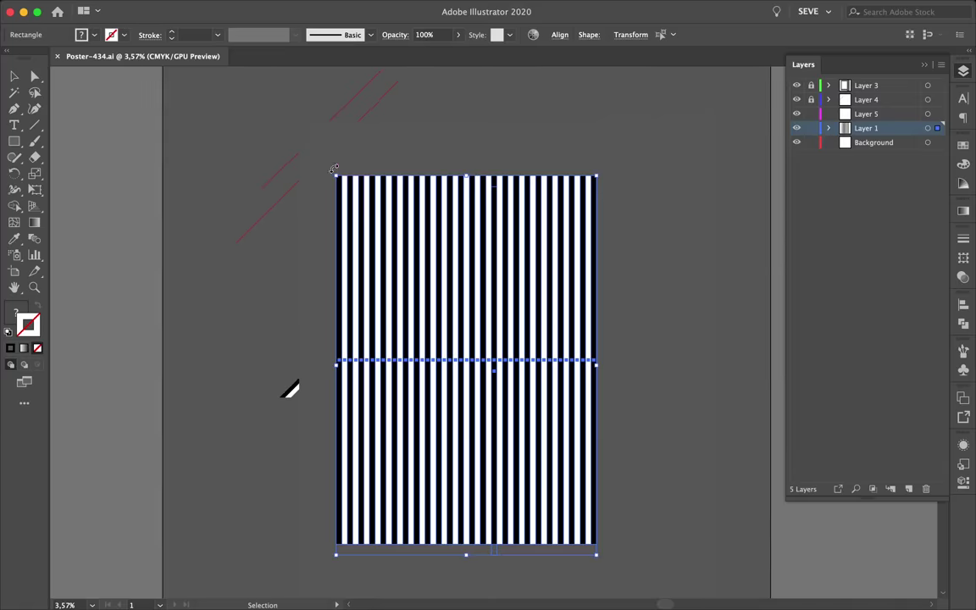
Step: Move the horizontal stripe group onto the artboard
{"action": "left_click_drag", "start_coordinate": [509, 292], "coordinate": [575, 240]}
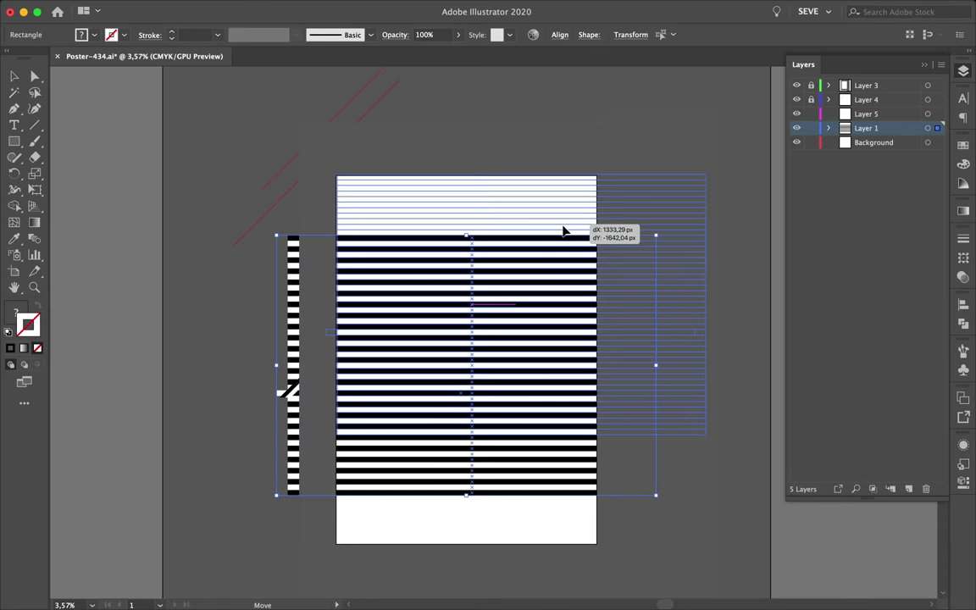
{"action": "scroll", "coordinate": [312, 198], "scroll_direction": "up", "scroll_amount": 5}
{"action": "mouse_move", "coordinate": [562, 229]}
{"action": "left_mouse_down"}
{"action": "mouse_move", "coordinate": [448, 183]}
{"action": "mouse_move", "coordinate": [549, 298]}
{"action": "left_mouse_up"}
{"action": "scroll", "coordinate": [448, 183], "scroll_direction": "down", "scroll_amount": 5}
{"action": "key", "text": "ctrl+shift+a"}
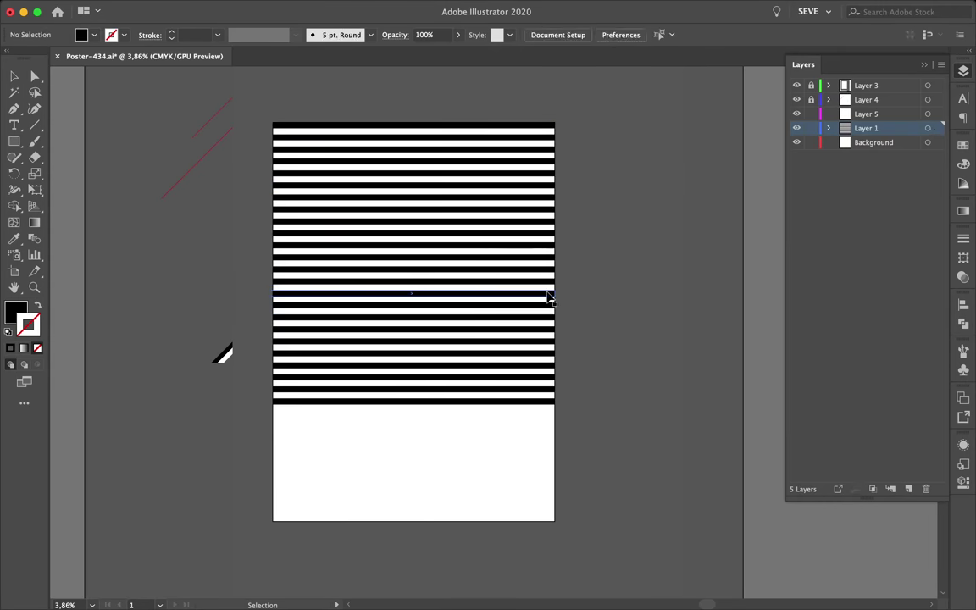
Step: Alt-drag a copy of the stripes downward and line it up to fill the empty bottom
{"action": "left_click", "coordinate": [550, 298]}
{"action": "scroll", "coordinate": [549, 298], "scroll_direction": "up", "scroll_amount": 5}
{"action": "scroll", "coordinate": [469, 290], "scroll_direction": "down", "scroll_amount": 2}
{"action": "left_click", "coordinate": [437, 314], "text": "shift"}
{"action": "scroll", "coordinate": [404, 302], "scroll_direction": "down", "scroll_amount": 3}
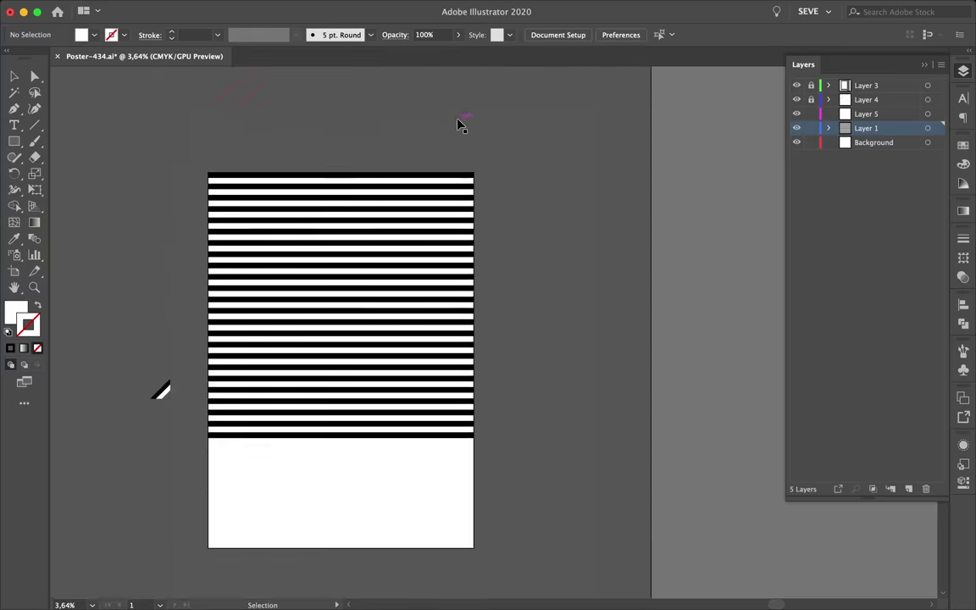
{"action": "left_click_drag", "start_coordinate": [459, 123], "coordinate": [442, 398]}
{"action": "mouse_move", "coordinate": [374, 349]}
{"action": "left_mouse_down"}
{"action": "mouse_move", "coordinate": [376, 454]}
{"action": "mouse_move", "coordinate": [423, 444]}
{"action": "mouse_move", "coordinate": [436, 405]}
{"action": "left_mouse_up"}
{"action": "scroll", "coordinate": [381, 500], "scroll_direction": "up", "scroll_amount": 3}
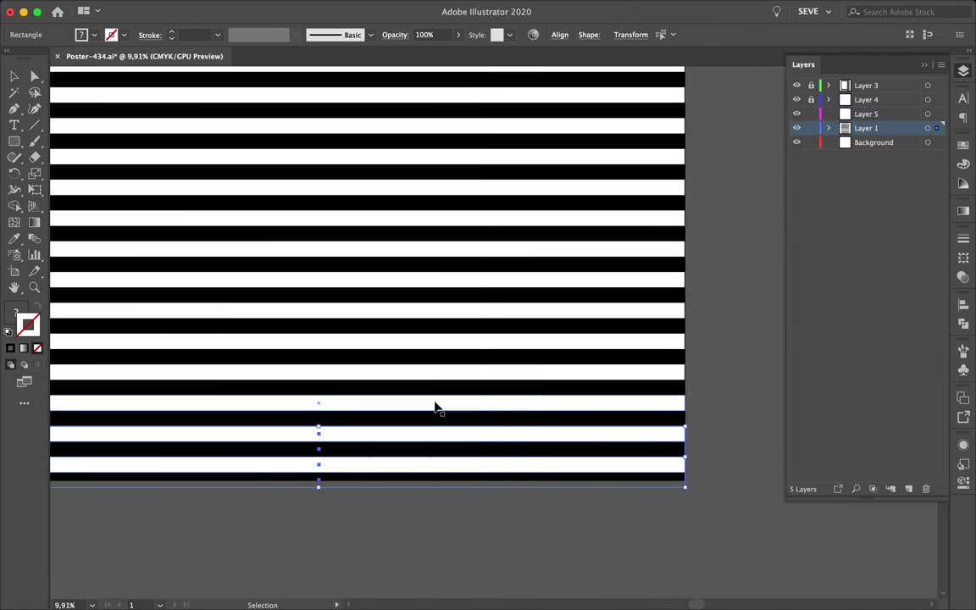
{"action": "scroll", "coordinate": [130, 337], "scroll_direction": "down", "scroll_amount": 3}
{"action": "scroll", "coordinate": [447, 436], "scroll_direction": "up", "scroll_amount": 3}
{"action": "left_click_drag", "start_coordinate": [375, 431], "coordinate": [381, 420]}
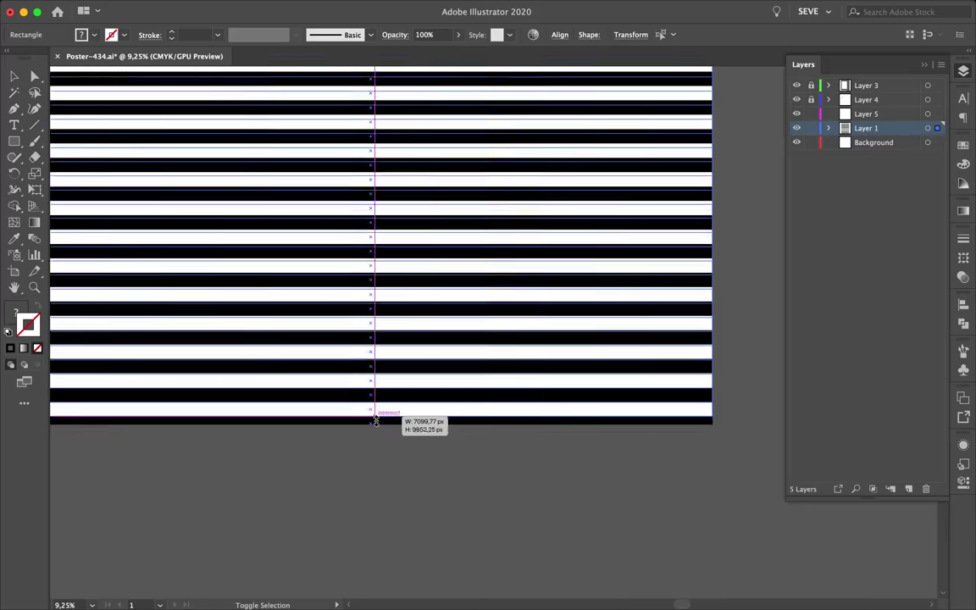
Step: Deselect the stripes and select the small diagonal band shape
{"action": "scroll", "coordinate": [381, 424], "scroll_direction": "up", "scroll_amount": 2}
{"action": "scroll", "coordinate": [441, 508], "scroll_direction": "down", "scroll_amount": 2}
{"action": "left_click", "coordinate": [426, 495]}
{"action": "scroll", "coordinate": [426, 495], "scroll_direction": "down", "scroll_amount": 3}
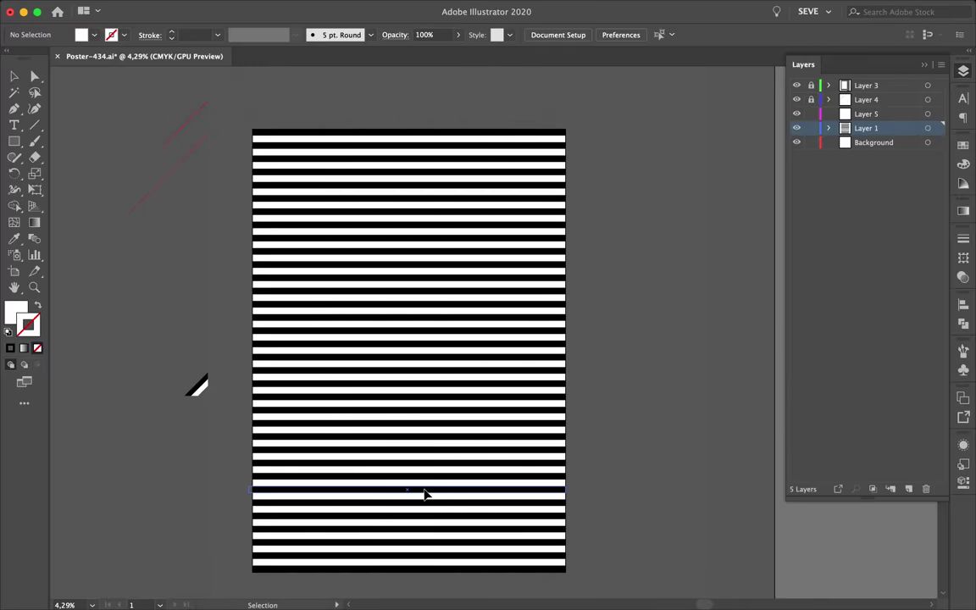
{"action": "scroll", "coordinate": [212, 395], "scroll_direction": "up", "scroll_amount": 2}
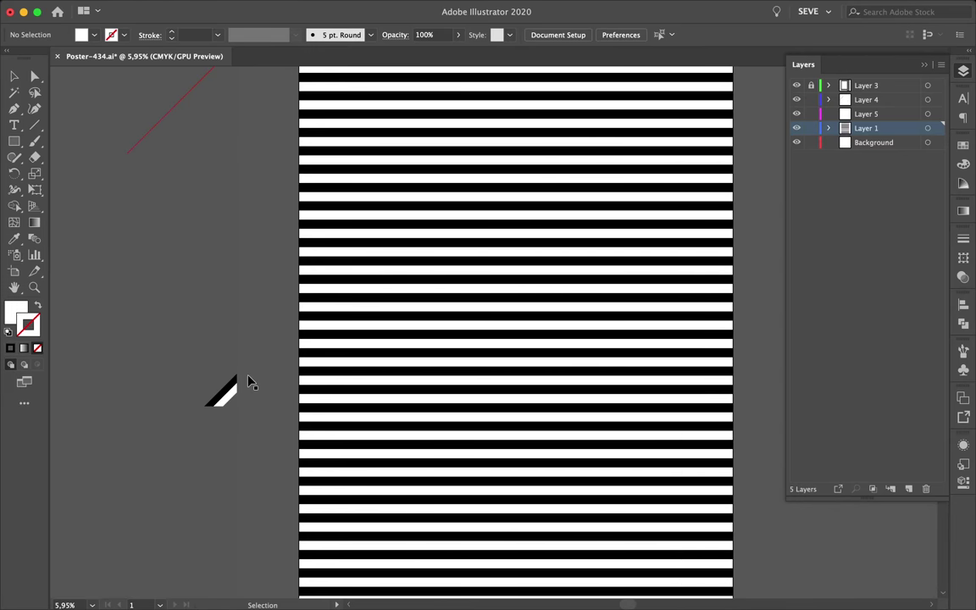
{"action": "left_click", "coordinate": [227, 388]}
{"action": "scroll", "coordinate": [218, 432], "scroll_direction": "up", "scroll_amount": 2}
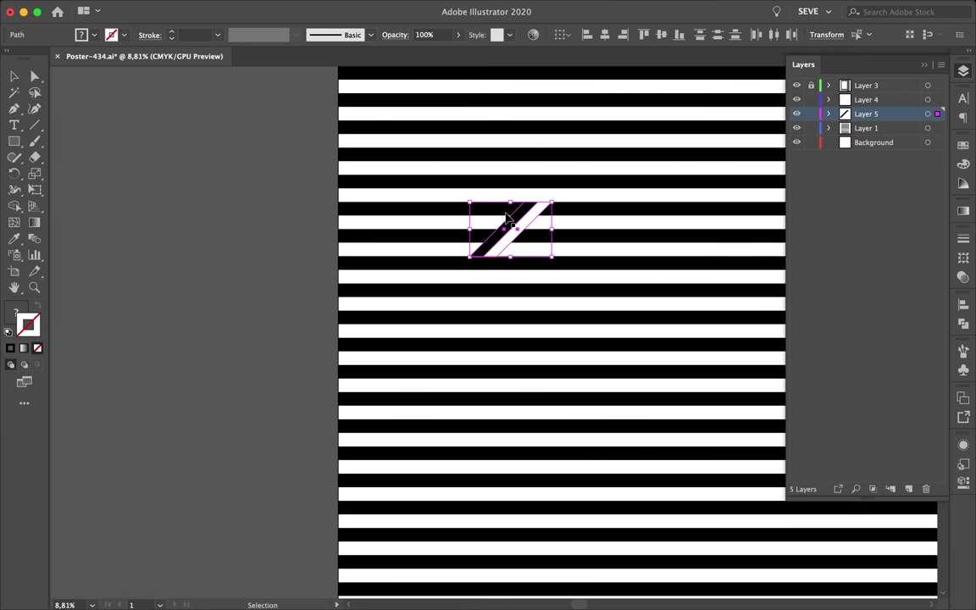
Step: Move the diagonal band up onto the stripes
{"action": "scroll", "coordinate": [440, 326], "scroll_direction": "down", "scroll_amount": 2}
{"action": "scroll", "coordinate": [485, 345], "scroll_direction": "up", "scroll_amount": 5}
{"action": "scroll", "coordinate": [484, 344], "scroll_direction": "up", "scroll_amount": 3}
{"action": "left_click_drag", "start_coordinate": [485, 345], "coordinate": [555, 172]}
Step: With Direct Selection, snap the band's top anchor points onto a stripe edge
{"action": "key", "text": "a"}
{"action": "scroll", "coordinate": [559, 169], "scroll_direction": "up", "scroll_amount": 2}
{"action": "left_click", "coordinate": [572, 149]}
{"action": "left_click_drag", "start_coordinate": [778, 186], "coordinate": [767, 183]}
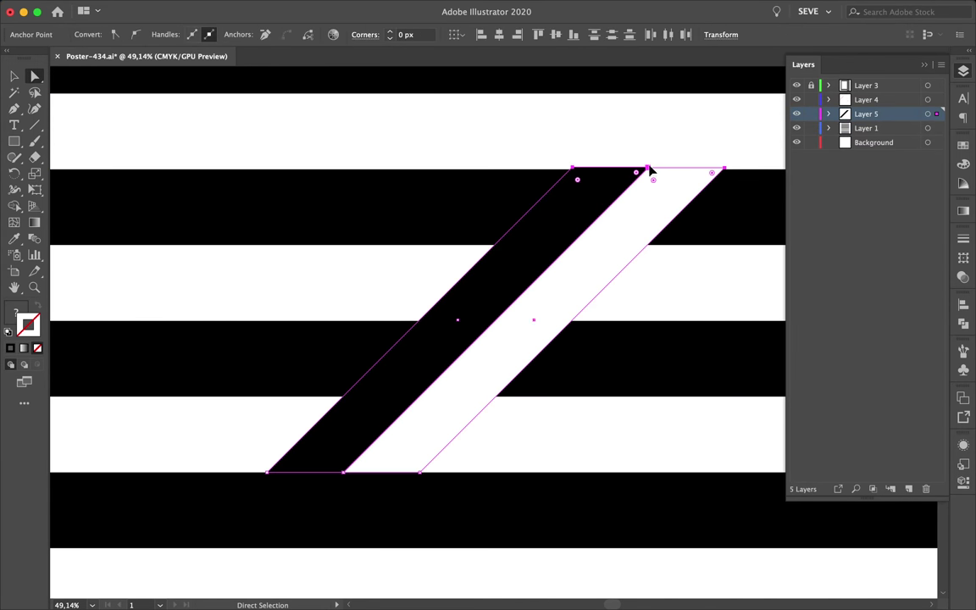
{"action": "left_click_drag", "start_coordinate": [646, 174], "coordinate": [648, 172]}
{"action": "left_click", "coordinate": [667, 145]}
Step: Snap the band's bottom corner onto its stripe edge
{"action": "scroll", "coordinate": [667, 140], "scroll_direction": "up", "scroll_amount": 3}
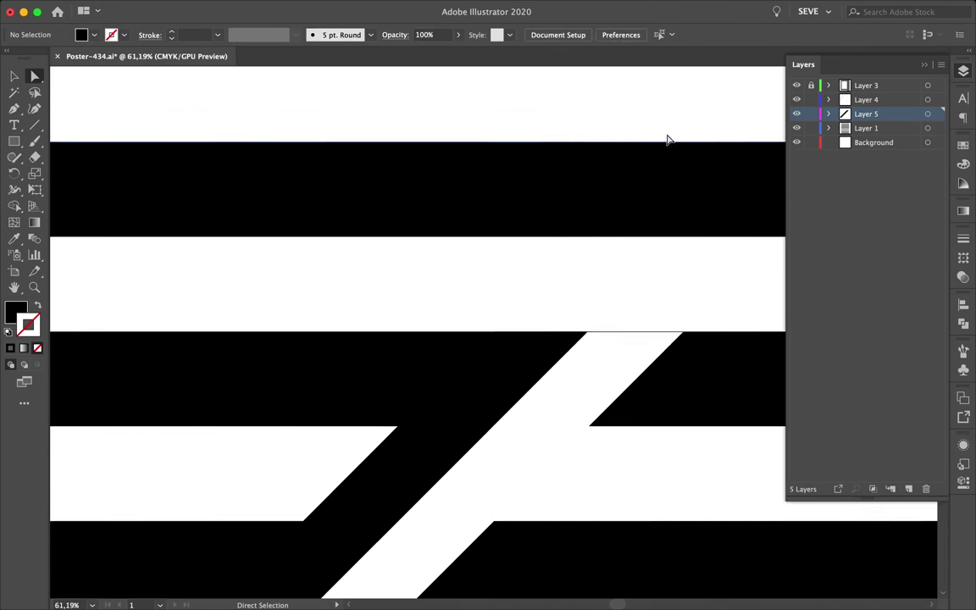
{"action": "scroll", "coordinate": [591, 349], "scroll_direction": "up", "scroll_amount": 3}
{"action": "scroll", "coordinate": [310, 425], "scroll_direction": "up", "scroll_amount": 2}
{"action": "scroll", "coordinate": [537, 343], "scroll_direction": "up", "scroll_amount": 3}
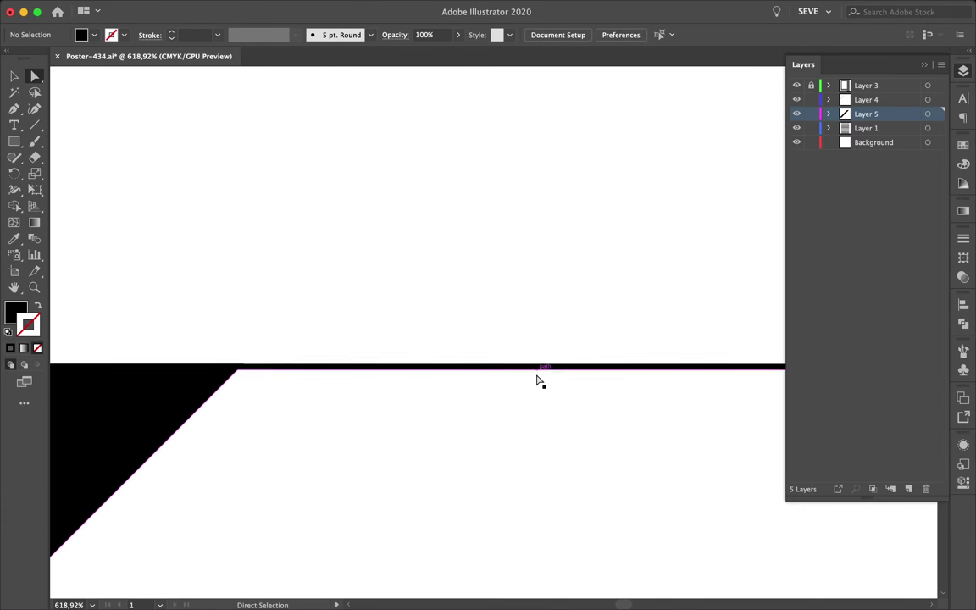
{"action": "left_click_drag", "start_coordinate": [538, 367], "coordinate": [537, 366]}
{"action": "scroll", "coordinate": [584, 294], "scroll_direction": "down", "scroll_amount": 2}
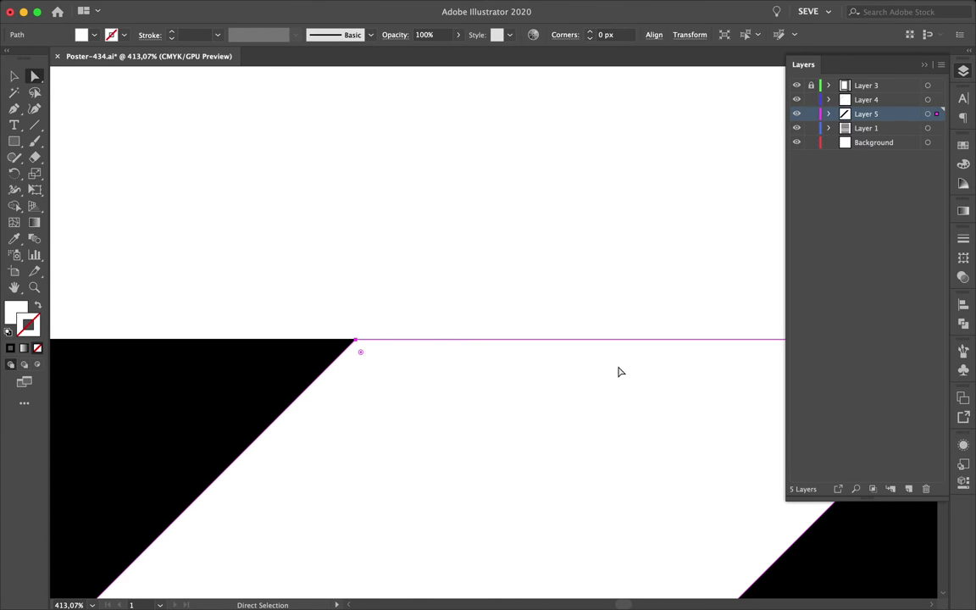
{"action": "scroll", "coordinate": [644, 322], "scroll_direction": "down", "scroll_amount": 3}
Step: Return to the Selection tool and reselect the whole diagonal band
{"action": "key", "text": "v"}
{"action": "left_click", "coordinate": [621, 481]}
{"action": "scroll", "coordinate": [669, 424], "scroll_direction": "down", "scroll_amount": 3}
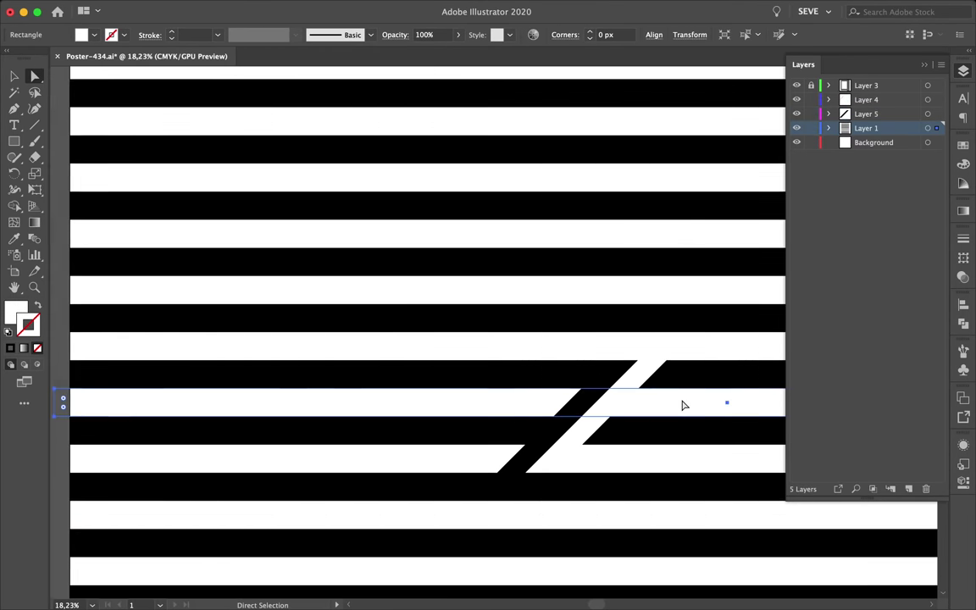
{"action": "scroll", "coordinate": [509, 433], "scroll_direction": "down", "scroll_amount": 2}
{"action": "left_click", "coordinate": [452, 445]}
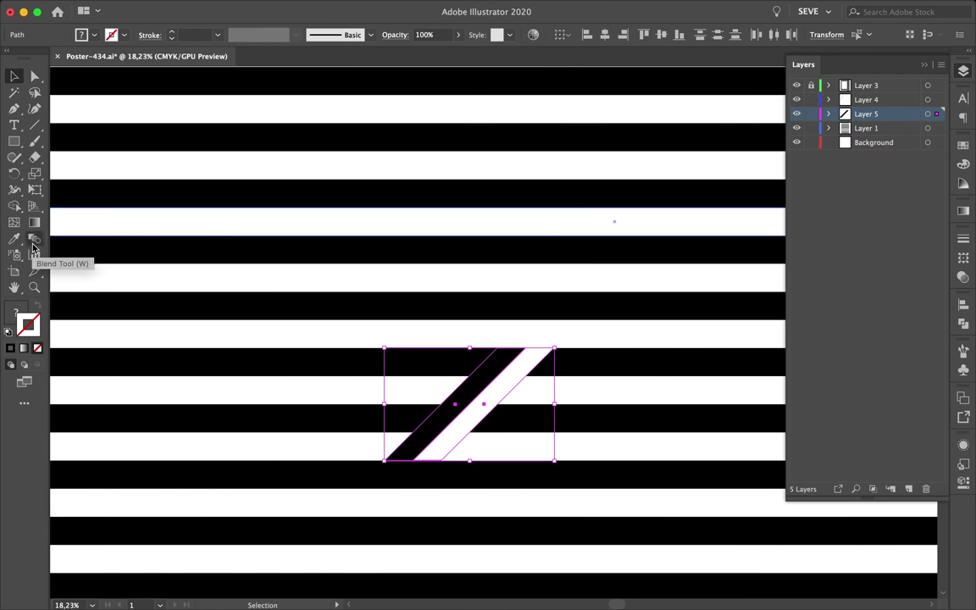
Step: Try rotating the diagonal band to vertical, then cancel the rotation
{"action": "left_click", "coordinate": [17, 174]}
{"action": "key", "text": "Escape"}
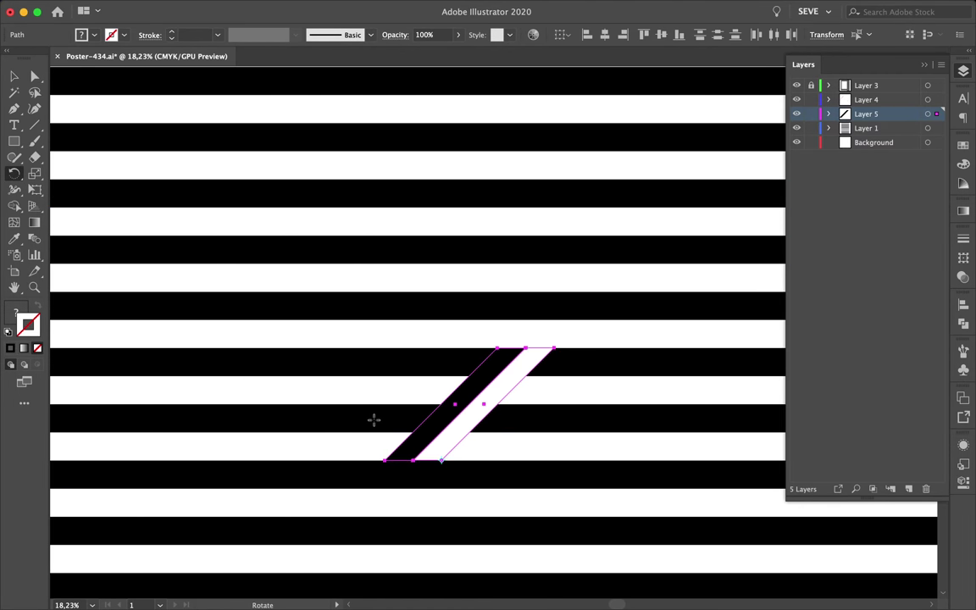
{"action": "left_click_drag", "start_coordinate": [376, 425], "coordinate": [384, 416]}
{"action": "key", "text": "Escape"}
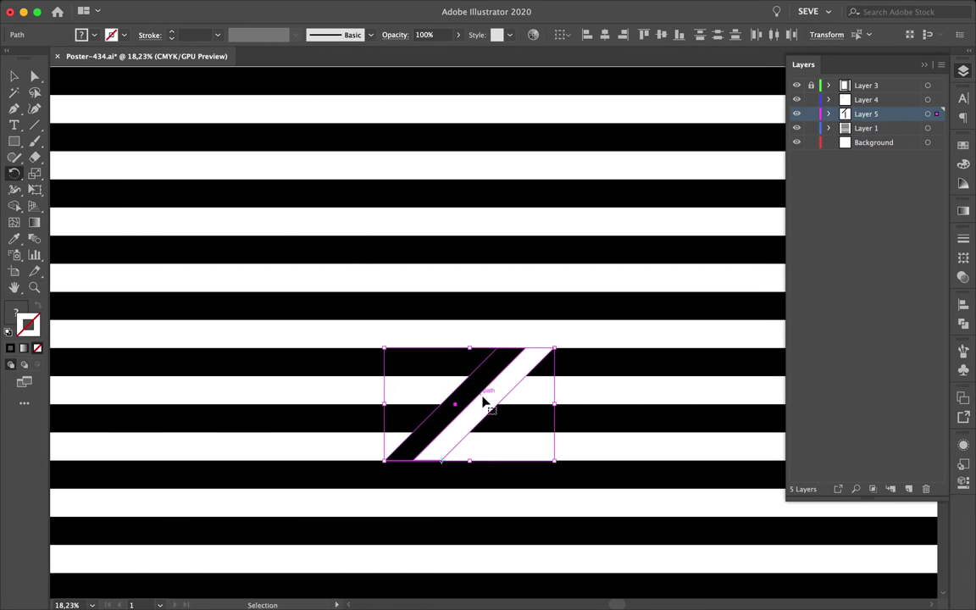
{"action": "left_click", "coordinate": [8, 54]}
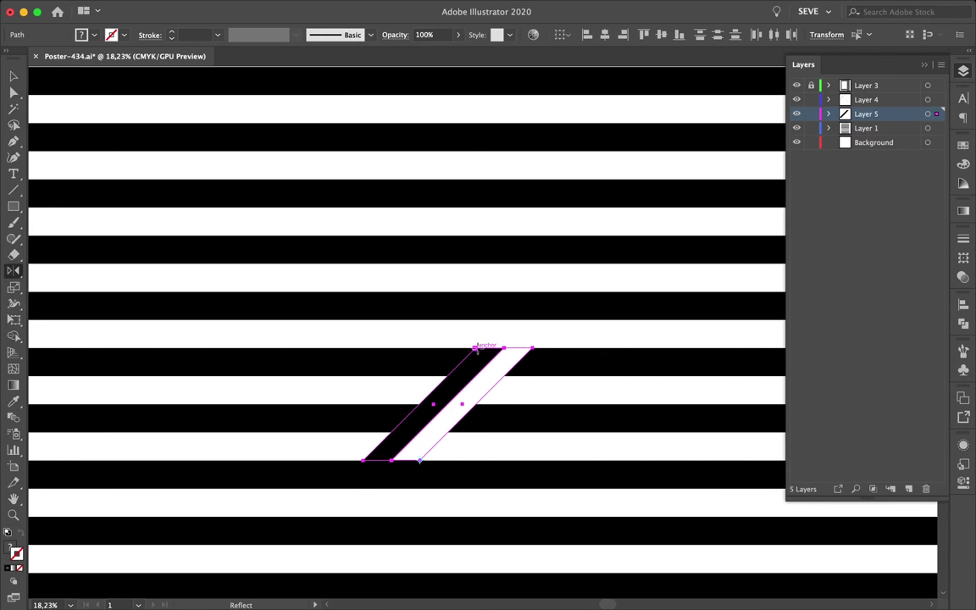
Step: Alt-reflect a copy of the two-band chevron to close it into a diamond
{"action": "scroll", "coordinate": [509, 465], "scroll_direction": "down", "scroll_amount": 2}
{"action": "key", "text": "v"}
{"action": "left_click", "coordinate": [569, 508]}
{"action": "left_click", "coordinate": [703, 8]}
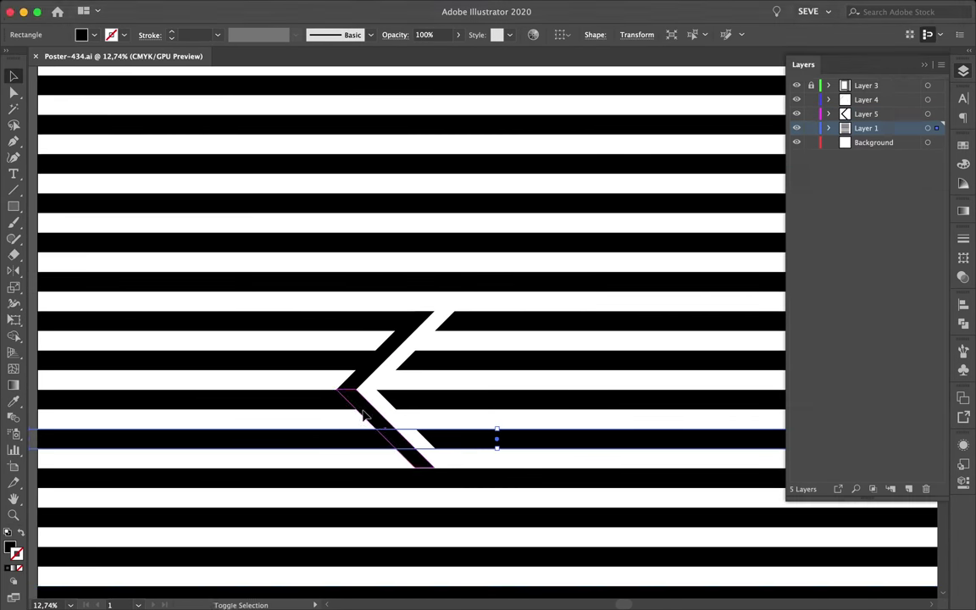
{"action": "left_click", "coordinate": [379, 418]}
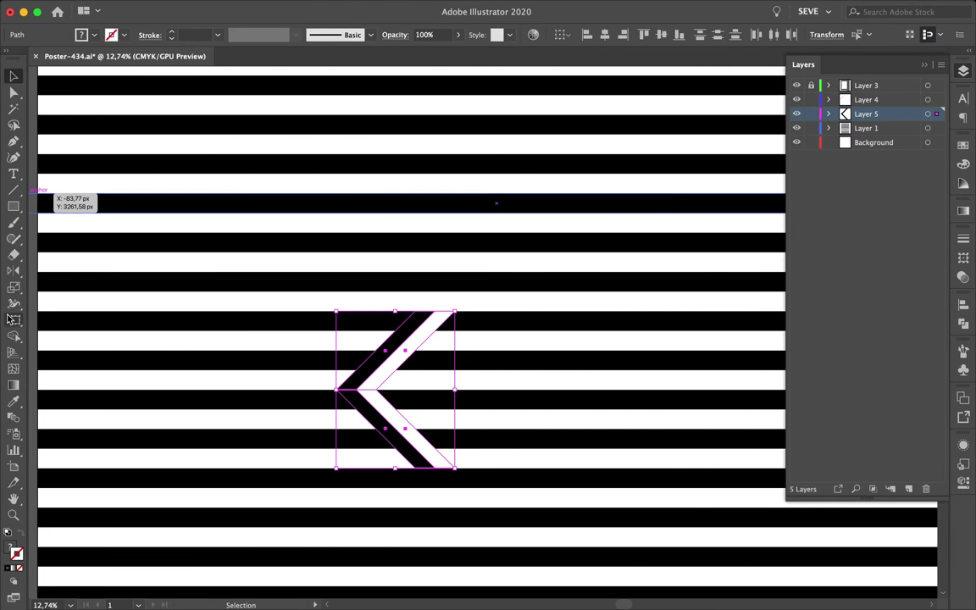
{"action": "left_click_drag", "start_coordinate": [449, 389], "coordinate": [540, 439]}
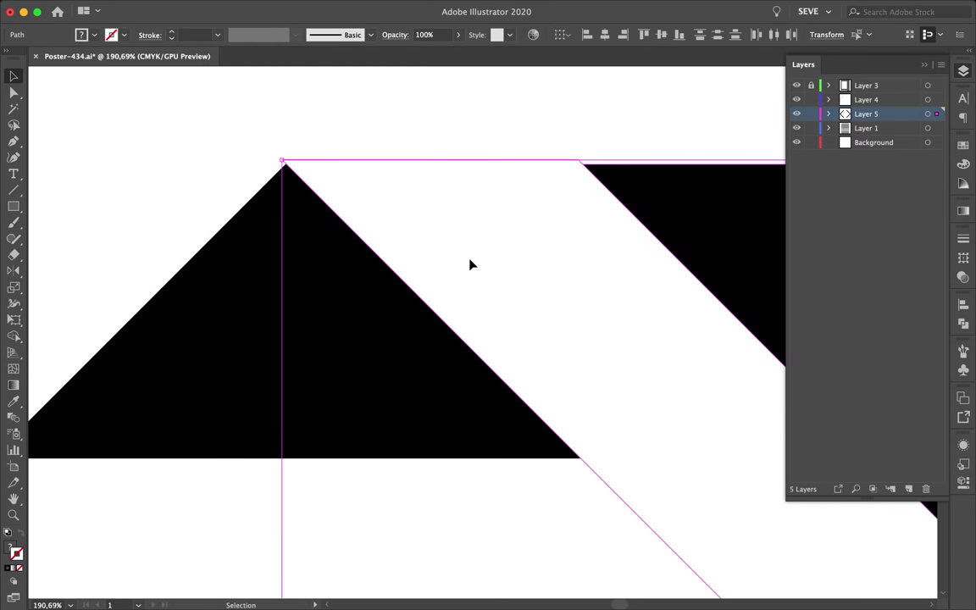
{"action": "scroll", "coordinate": [474, 264], "scroll_direction": "down", "scroll_amount": 5}
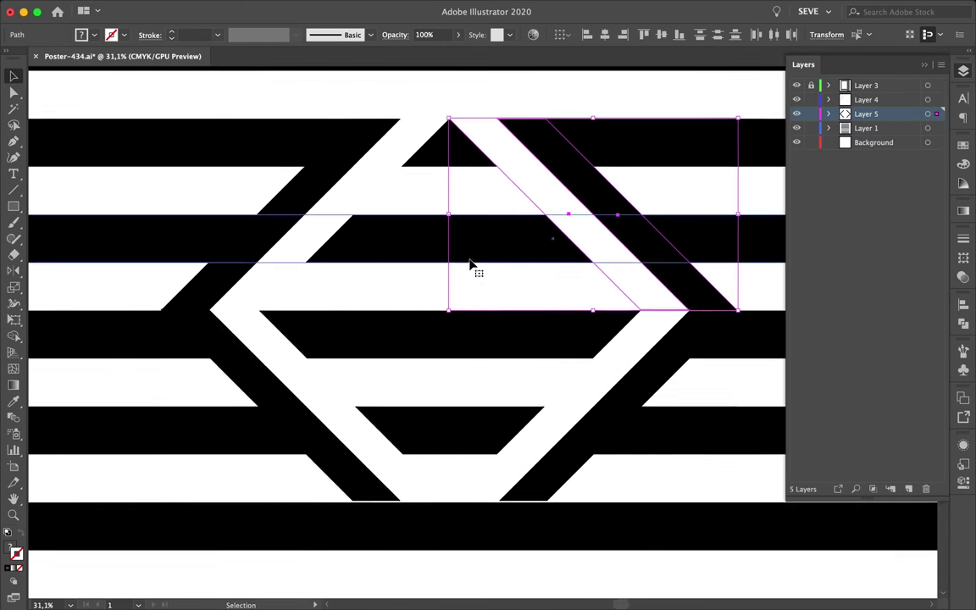
Step: Snap the upper-right band piece onto the chevron tip and switch to Outline view
{"action": "scroll", "coordinate": [228, 350], "scroll_direction": "up", "scroll_amount": 3}
{"action": "left_click", "coordinate": [229, 350]}
{"action": "scroll", "coordinate": [229, 364], "scroll_direction": "up", "scroll_amount": 2}
{"action": "left_click_drag", "start_coordinate": [229, 373], "coordinate": [351, 346]}
{"action": "key", "text": "ctrl+y"}
{"action": "scroll", "coordinate": [342, 290], "scroll_direction": "up", "scroll_amount": 3}
{"action": "scroll", "coordinate": [340, 290], "scroll_direction": "up", "scroll_amount": 2}
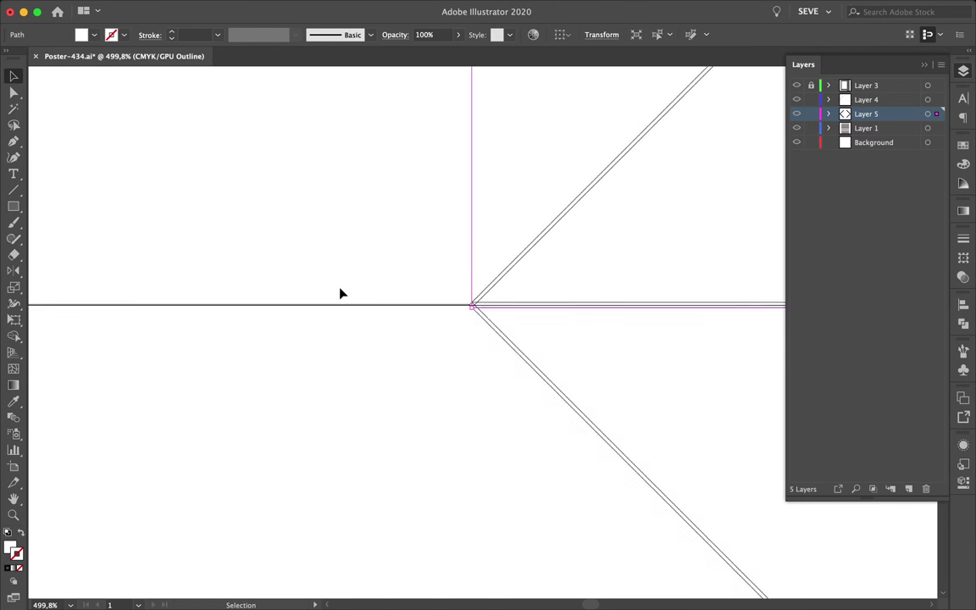
Step: Move the black piece above the joint so its corner coincides
{"action": "left_click", "coordinate": [255, 240]}
{"action": "key", "text": "ctrl+z"}
{"action": "left_click_drag", "start_coordinate": [197, 305], "coordinate": [196, 337]}
{"action": "left_click", "coordinate": [446, 281]}
{"action": "scroll", "coordinate": [447, 281], "scroll_direction": "up", "scroll_amount": 3}
{"action": "scroll", "coordinate": [270, 303], "scroll_direction": "up", "scroll_amount": 3}
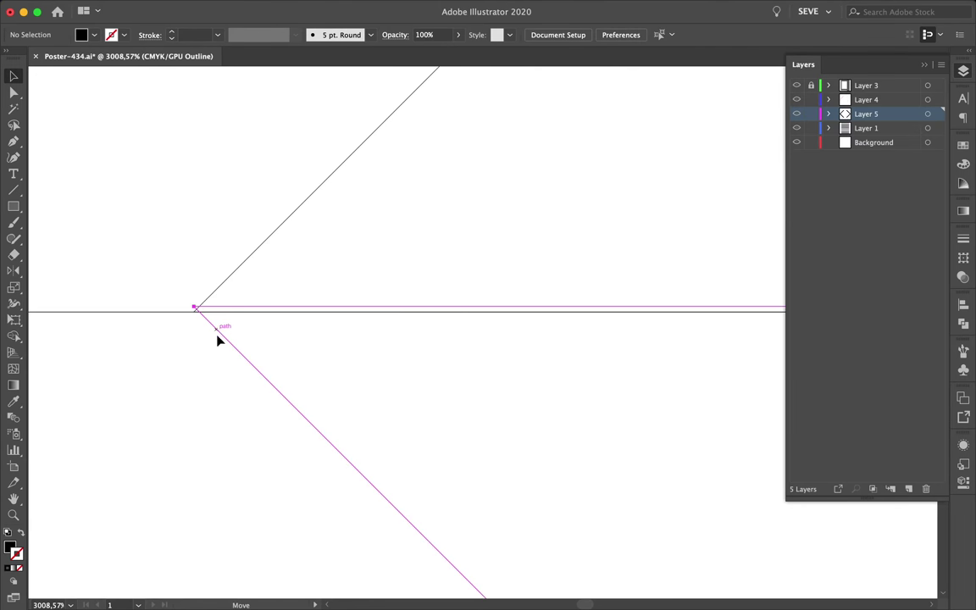
Step: Move the band piece at the lower joint up onto the stripe edge
{"action": "left_click", "coordinate": [212, 337]}
{"action": "scroll", "coordinate": [211, 423], "scroll_direction": "down", "scroll_amount": 5}
{"action": "scroll", "coordinate": [503, 424], "scroll_direction": "down", "scroll_amount": 3}
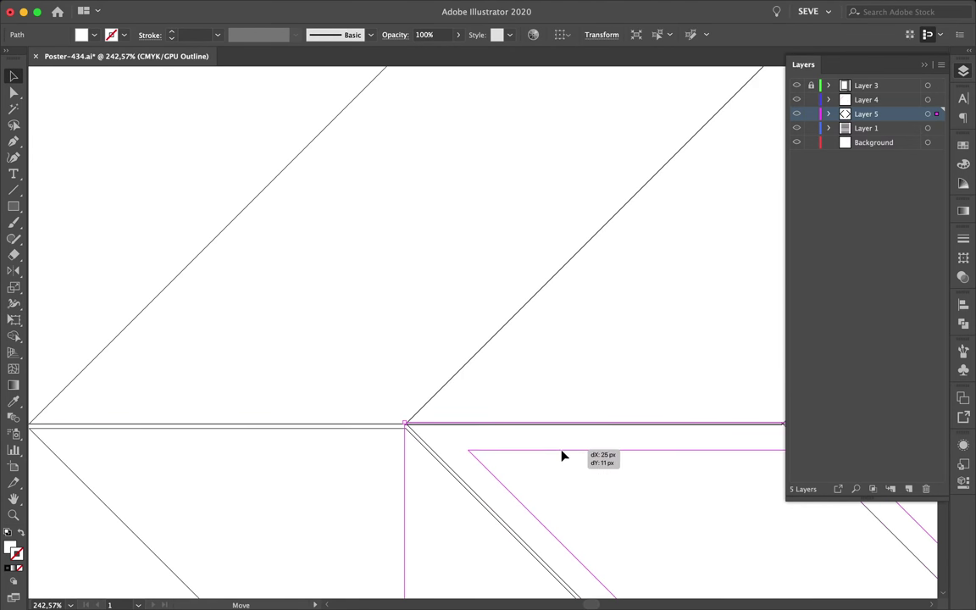
{"action": "mouse_move", "coordinate": [562, 456]}
{"action": "left_mouse_down"}
{"action": "mouse_move", "coordinate": [413, 431]}
{"action": "mouse_move", "coordinate": [565, 416]}
{"action": "mouse_move", "coordinate": [576, 424]}
{"action": "left_mouse_up"}
{"action": "left_click", "coordinate": [521, 409]}
{"action": "scroll", "coordinate": [521, 410], "scroll_direction": "up", "scroll_amount": 2}
{"action": "scroll", "coordinate": [409, 398], "scroll_direction": "up", "scroll_amount": 1}
Step: Bring the lower and upper-right pieces together at the shared corner
{"action": "left_click", "coordinate": [371, 347]}
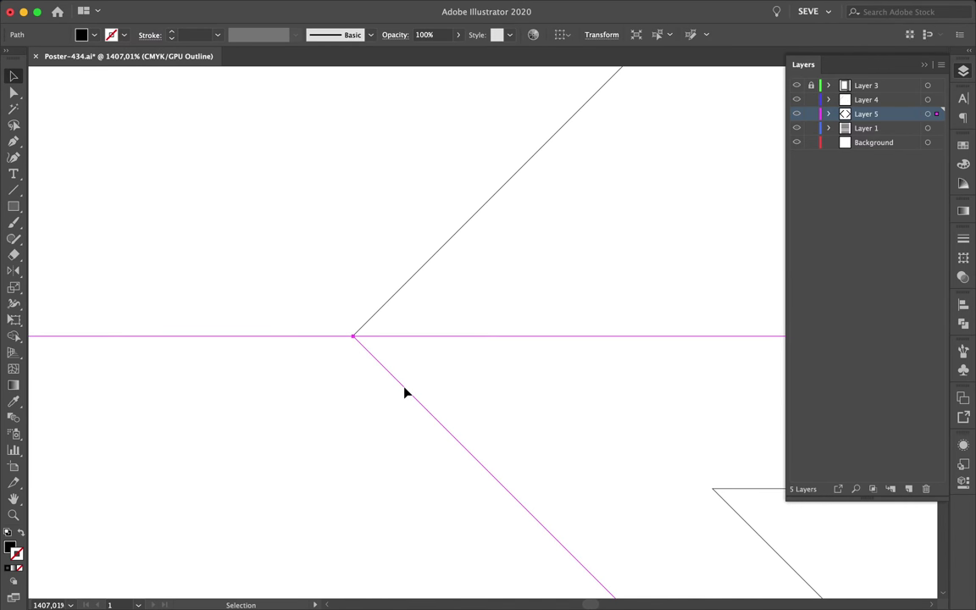
{"action": "scroll", "coordinate": [500, 397], "scroll_direction": "down", "scroll_amount": 3}
{"action": "left_click", "coordinate": [591, 400]}
{"action": "left_click_drag", "start_coordinate": [455, 334], "coordinate": [454, 335]}
{"action": "left_click_drag", "start_coordinate": [592, 318], "coordinate": [439, 319]}
{"action": "scroll", "coordinate": [439, 319], "scroll_direction": "down", "scroll_amount": 3}
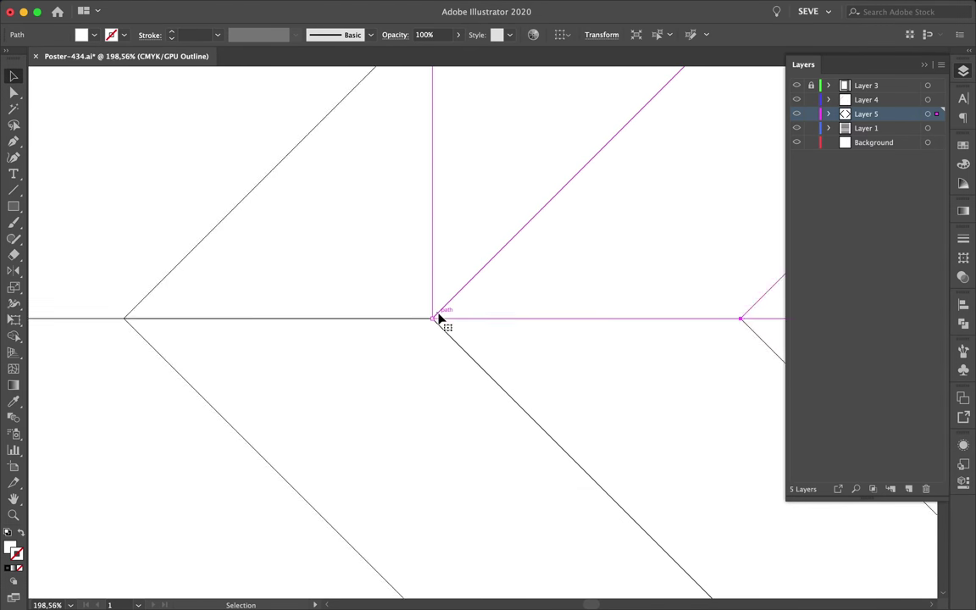
{"action": "scroll", "coordinate": [255, 412], "scroll_direction": "down", "scroll_amount": 3}
Step: Return to Preview and check the diamond's triangle piece against the stripes
{"action": "key", "text": "ctrl+y"}
{"action": "left_click", "coordinate": [479, 332]}
{"action": "scroll", "coordinate": [479, 332], "scroll_direction": "up", "scroll_amount": 3}
{"action": "left_click", "coordinate": [546, 238]}
{"action": "scroll", "coordinate": [415, 398], "scroll_direction": "down", "scroll_amount": 2}
{"action": "scroll", "coordinate": [415, 398], "scroll_direction": "up", "scroll_amount": 3}
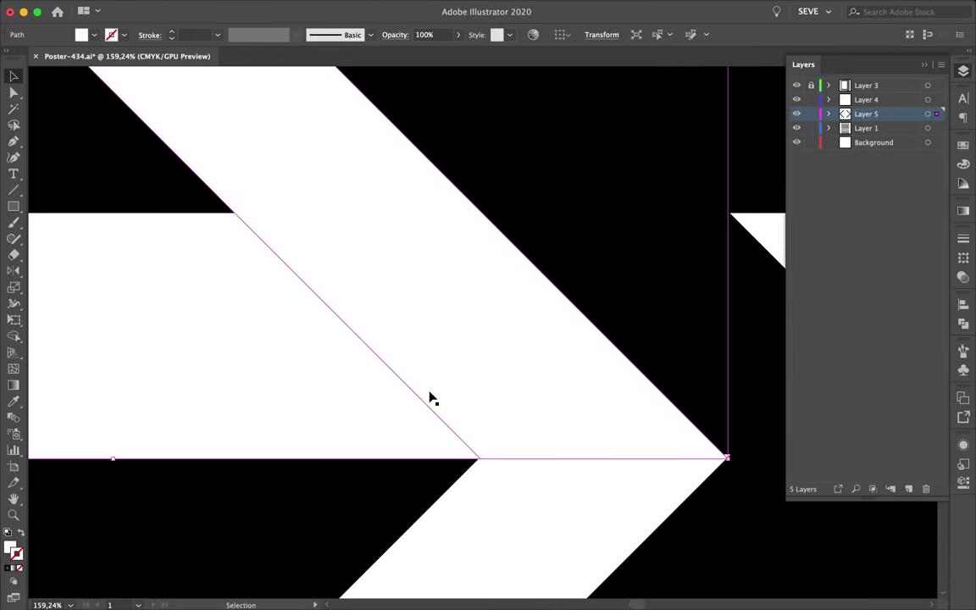
{"action": "scroll", "coordinate": [429, 396], "scroll_direction": "down", "scroll_amount": 1}
{"action": "scroll", "coordinate": [530, 469], "scroll_direction": "down", "scroll_amount": 2}
{"action": "scroll", "coordinate": [330, 216], "scroll_direction": "down", "scroll_amount": 2}
{"action": "key", "text": "ctrl+shift+a"}
{"action": "scroll", "coordinate": [244, 210], "scroll_direction": "down", "scroll_amount": 3}
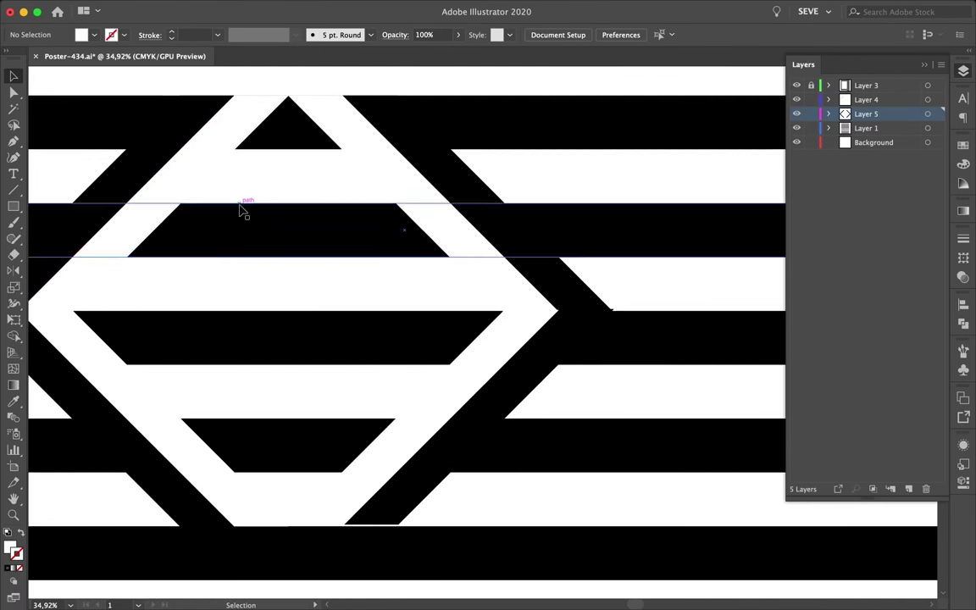
Step: In Outline view, drag the triangle's apex anchor edge onto the stripe line
{"action": "scroll", "coordinate": [240, 211], "scroll_direction": "up", "scroll_amount": 4}
{"action": "key", "text": "ctrl+y"}
{"action": "scroll", "coordinate": [239, 213], "scroll_direction": "down", "scroll_amount": 3}
{"action": "scroll", "coordinate": [240, 213], "scroll_direction": "up", "scroll_amount": 10}
{"action": "scroll", "coordinate": [234, 229], "scroll_direction": "up", "scroll_amount": 3}
{"action": "key", "text": "a"}
{"action": "scroll", "coordinate": [237, 127], "scroll_direction": "up", "scroll_amount": 3}
{"action": "left_click_drag", "start_coordinate": [248, 109], "coordinate": [241, 126]}
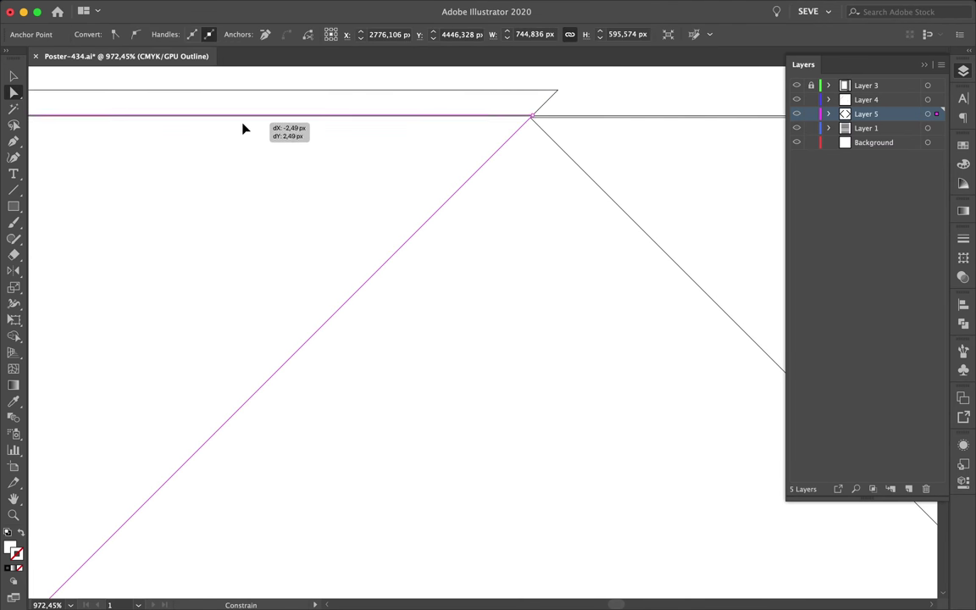
{"action": "scroll", "coordinate": [475, 140], "scroll_direction": "up", "scroll_amount": 8}
{"action": "left_click", "coordinate": [453, 194]}
{"action": "left_click_drag", "start_coordinate": [427, 232], "coordinate": [473, 177]}
Step: Refine the band's path at the triangle apex, checking it in Preview before returning to Outline
{"action": "scroll", "coordinate": [436, 245], "scroll_direction": "down", "scroll_amount": 5}
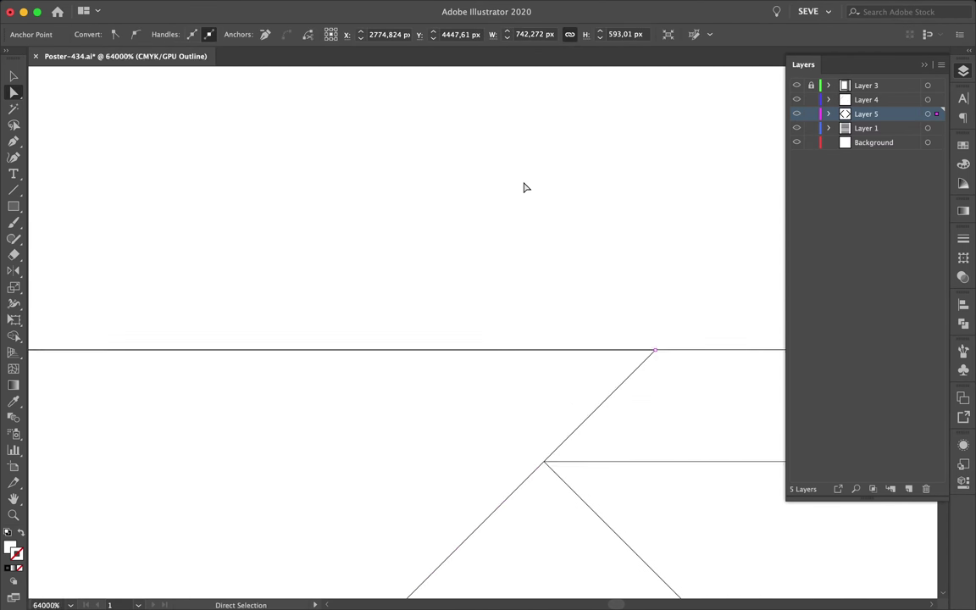
{"action": "left_click", "coordinate": [526, 187]}
{"action": "scroll", "coordinate": [523, 205], "scroll_direction": "down", "scroll_amount": 3}
{"action": "scroll", "coordinate": [487, 222], "scroll_direction": "up", "scroll_amount": 1}
{"action": "left_click_drag", "start_coordinate": [426, 230], "coordinate": [464, 248]}
{"action": "key", "text": "ctrl+y"}
{"action": "scroll", "coordinate": [442, 272], "scroll_direction": "down", "scroll_amount": 5}
{"action": "scroll", "coordinate": [442, 272], "scroll_direction": "down", "scroll_amount": 5}
{"action": "key", "text": "ctrl+y"}
{"action": "key", "text": "y"}
{"action": "scroll", "coordinate": [442, 269], "scroll_direction": "up", "scroll_amount": 5}
{"action": "scroll", "coordinate": [371, 240], "scroll_direction": "up", "scroll_amount": 3}
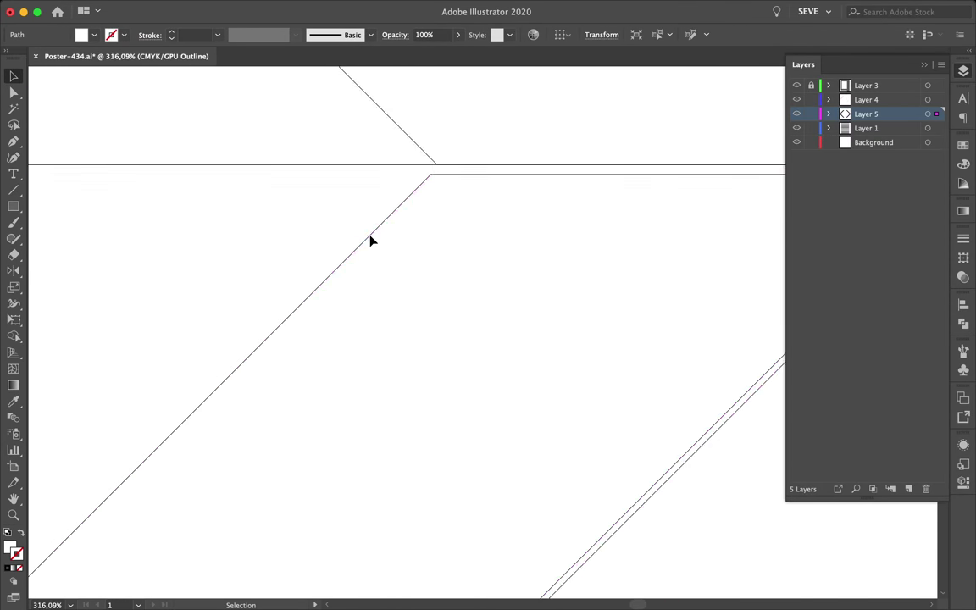
Step: Nudge the band's junction edge and segment onto the stripe edges with Direct Selection
{"action": "key", "text": "a"}
{"action": "left_click_drag", "start_coordinate": [405, 314], "coordinate": [388, 298]}
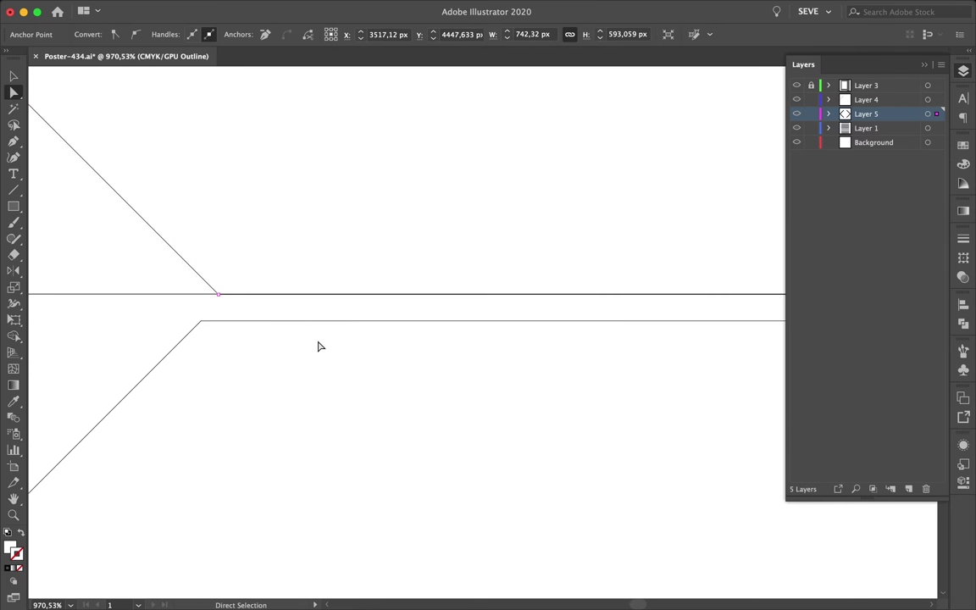
{"action": "left_click", "coordinate": [317, 344]}
{"action": "scroll", "coordinate": [327, 297], "scroll_direction": "up", "scroll_amount": 4}
{"action": "left_click_drag", "start_coordinate": [275, 186], "coordinate": [280, 187]}
{"action": "key", "text": "v"}
{"action": "scroll", "coordinate": [222, 332], "scroll_direction": "down", "scroll_amount": 3}
{"action": "left_click", "coordinate": [206, 339]}
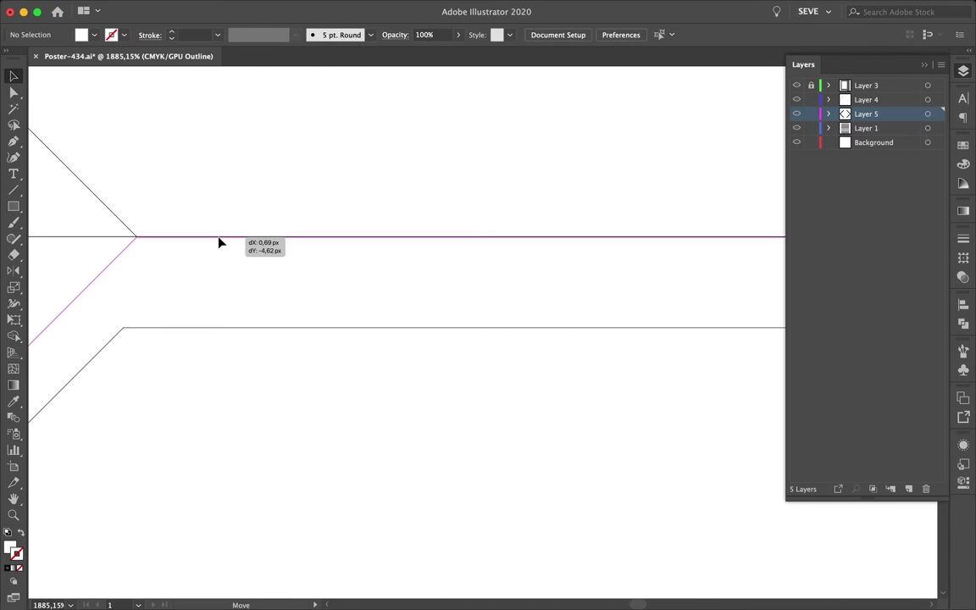
Step: Move the band's ends up and sideways onto the stripe edges to close the gap
{"action": "mouse_move", "coordinate": [218, 244]}
{"action": "left_mouse_down"}
{"action": "mouse_move", "coordinate": [215, 271]}
{"action": "mouse_move", "coordinate": [241, 314]}
{"action": "left_mouse_up"}
{"action": "scroll", "coordinate": [215, 270], "scroll_direction": "down", "scroll_amount": 3}
{"action": "scroll", "coordinate": [206, 310], "scroll_direction": "up", "scroll_amount": 3}
{"action": "scroll", "coordinate": [188, 315], "scroll_direction": "down", "scroll_amount": 3}
{"action": "scroll", "coordinate": [505, 200], "scroll_direction": "down", "scroll_amount": 3}
{"action": "scroll", "coordinate": [372, 246], "scroll_direction": "down", "scroll_amount": 3}
{"action": "left_click_drag", "start_coordinate": [311, 253], "coordinate": [249, 268]}
{"action": "scroll", "coordinate": [346, 277], "scroll_direction": "down", "scroll_amount": 3}
{"action": "left_click_drag", "start_coordinate": [346, 277], "coordinate": [322, 298]}
{"action": "scroll", "coordinate": [348, 324], "scroll_direction": "down", "scroll_amount": 2}
{"action": "left_click", "coordinate": [349, 324]}
Step: Return to Preview, activate the stripes layer and fit the whole poster in view
{"action": "key", "text": "super+y"}
{"action": "scroll", "coordinate": [436, 389], "scroll_direction": "down", "scroll_amount": 3}
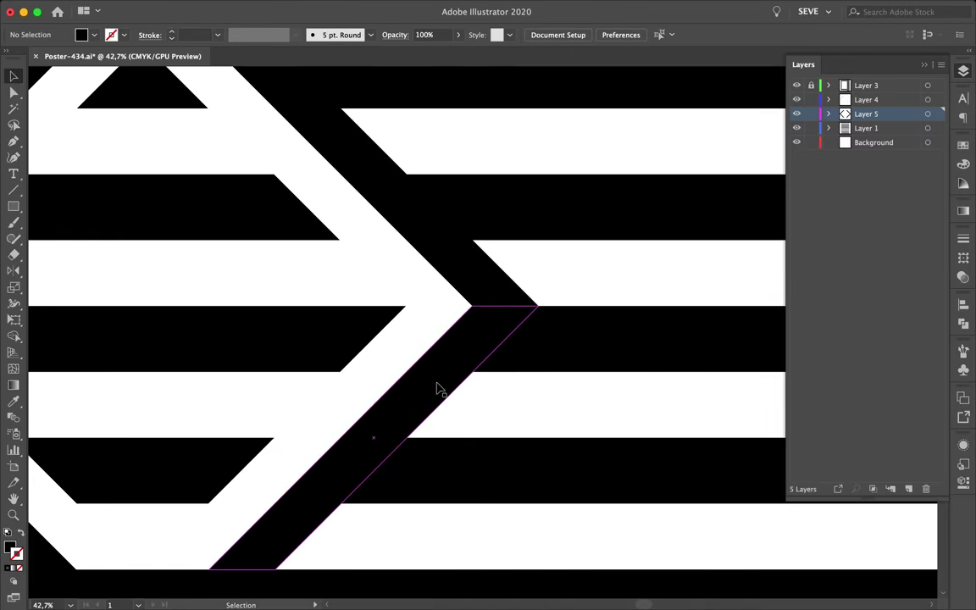
{"action": "scroll", "coordinate": [436, 388], "scroll_direction": "down", "scroll_amount": 3}
{"action": "left_click", "coordinate": [460, 464]}
{"action": "key", "text": "shift+super+a"}
{"action": "scroll", "coordinate": [458, 466], "scroll_direction": "down", "scroll_amount": 3}
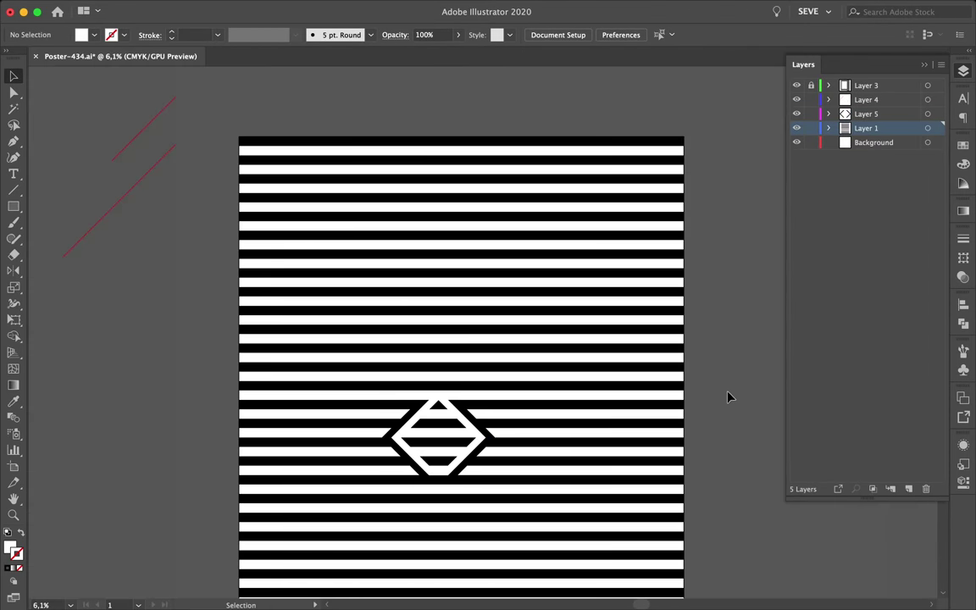
Step: Drag the diamond's lower-right band anchor down to lengthen it into an X crossing
{"action": "scroll", "coordinate": [472, 486], "scroll_direction": "up", "scroll_amount": 5}
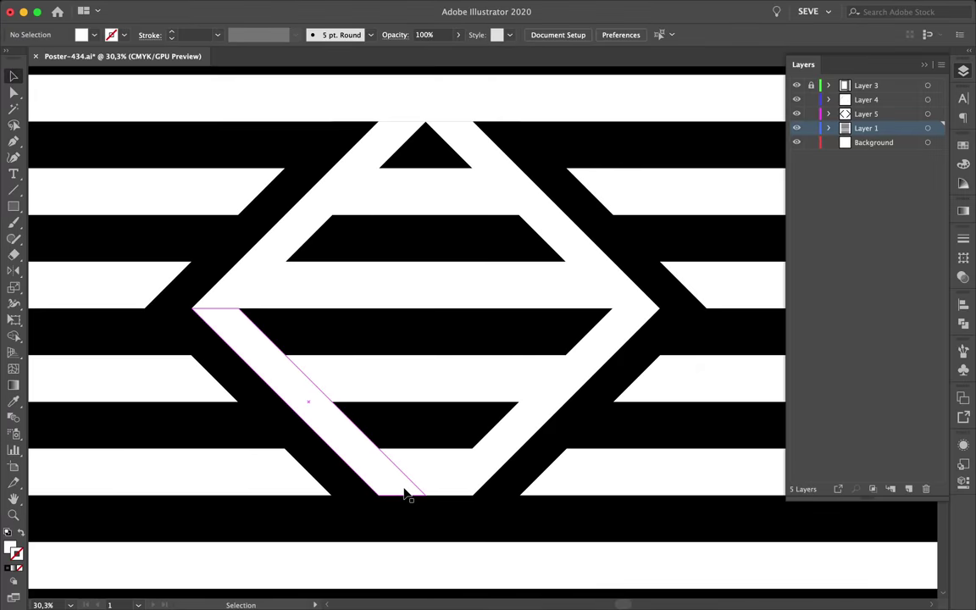
{"action": "key", "text": "a"}
{"action": "scroll", "coordinate": [405, 492], "scroll_direction": "down", "scroll_amount": 5}
{"action": "scroll", "coordinate": [368, 394], "scroll_direction": "up", "scroll_amount": 3}
{"action": "left_click_drag", "start_coordinate": [451, 485], "coordinate": [453, 483]}
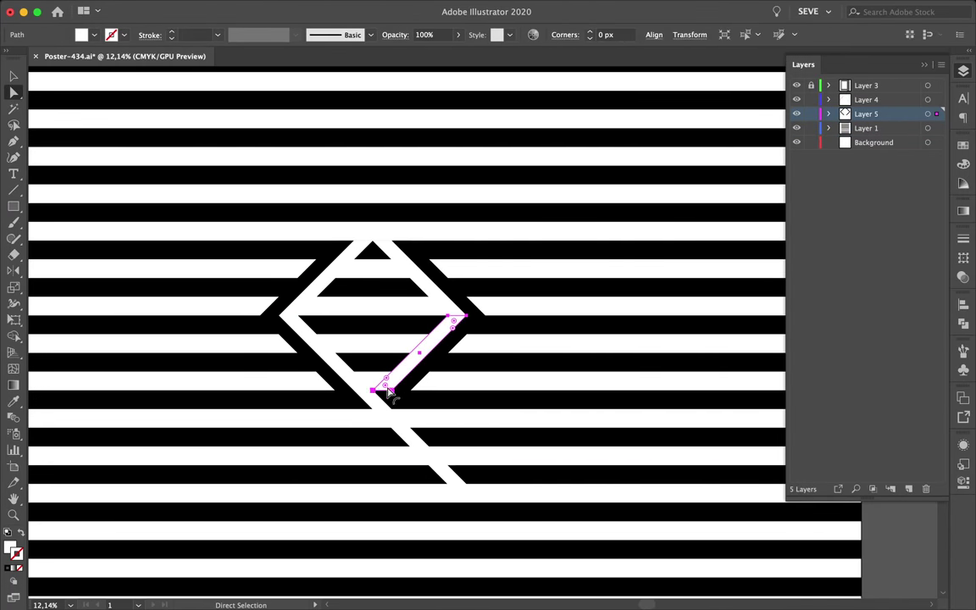
{"action": "left_click_drag", "start_coordinate": [385, 395], "coordinate": [323, 520]}
{"action": "left_click_drag", "start_coordinate": [399, 441], "coordinate": [398, 441]}
Step: Reposition the right diagonal segment's end down toward the poster's lower left
{"action": "left_click", "coordinate": [396, 395]}
{"action": "left_click_drag", "start_coordinate": [314, 485], "coordinate": [314, 485]}
{"action": "scroll", "coordinate": [313, 485], "scroll_direction": "down", "scroll_amount": 3}
{"action": "scroll", "coordinate": [399, 443], "scroll_direction": "up", "scroll_amount": 2}
{"action": "left_click_drag", "start_coordinate": [383, 440], "coordinate": [209, 527]}
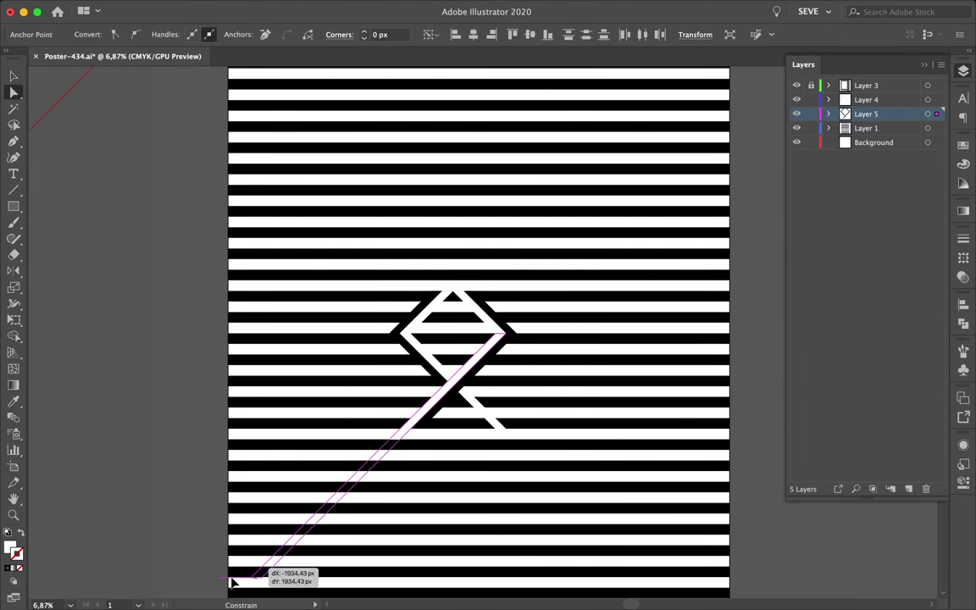
{"action": "key", "text": "ctrl+shift+a"}
Step: Extend the left and right diagonals toward the poster's lower-left and lower-right corners
{"action": "left_click_drag", "start_coordinate": [263, 496], "coordinate": [206, 525]}
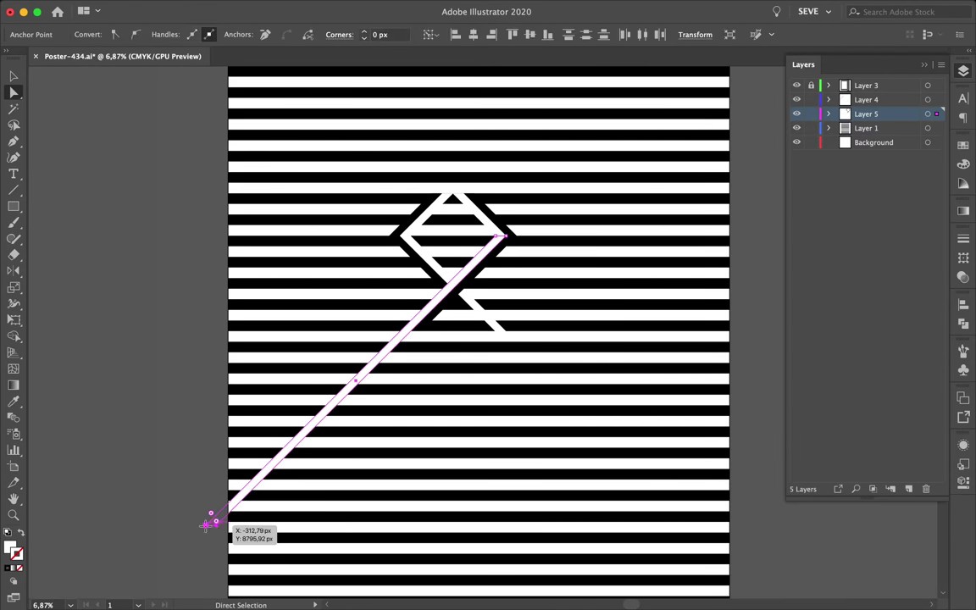
{"action": "left_click_drag", "start_coordinate": [618, 445], "coordinate": [618, 445]}
{"action": "left_click_drag", "start_coordinate": [456, 304], "coordinate": [462, 305]}
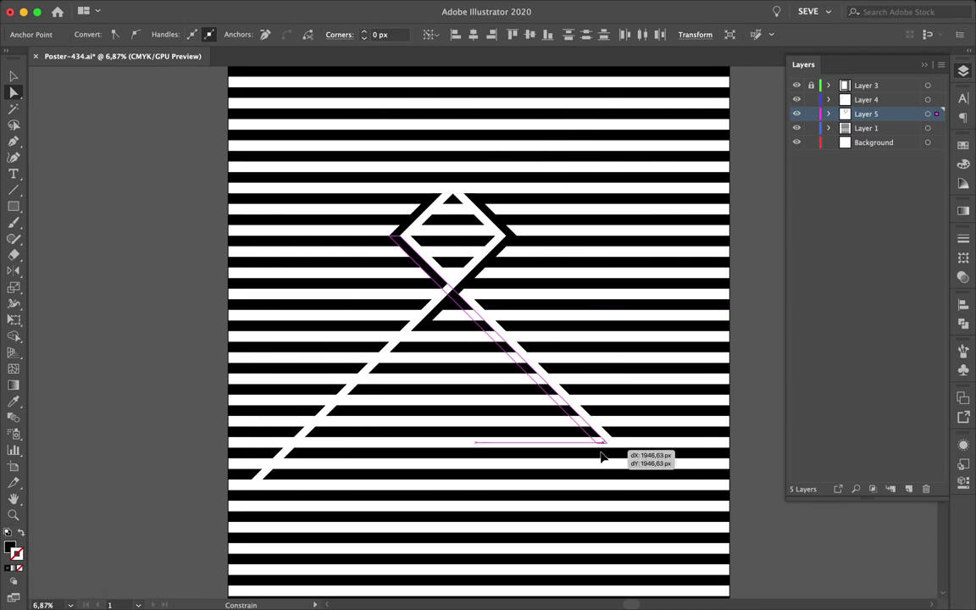
{"action": "left_click_drag", "start_coordinate": [601, 458], "coordinate": [601, 458]}
{"action": "left_click_drag", "start_coordinate": [426, 327], "coordinate": [428, 333]}
{"action": "left_click_drag", "start_coordinate": [276, 486], "coordinate": [275, 486]}
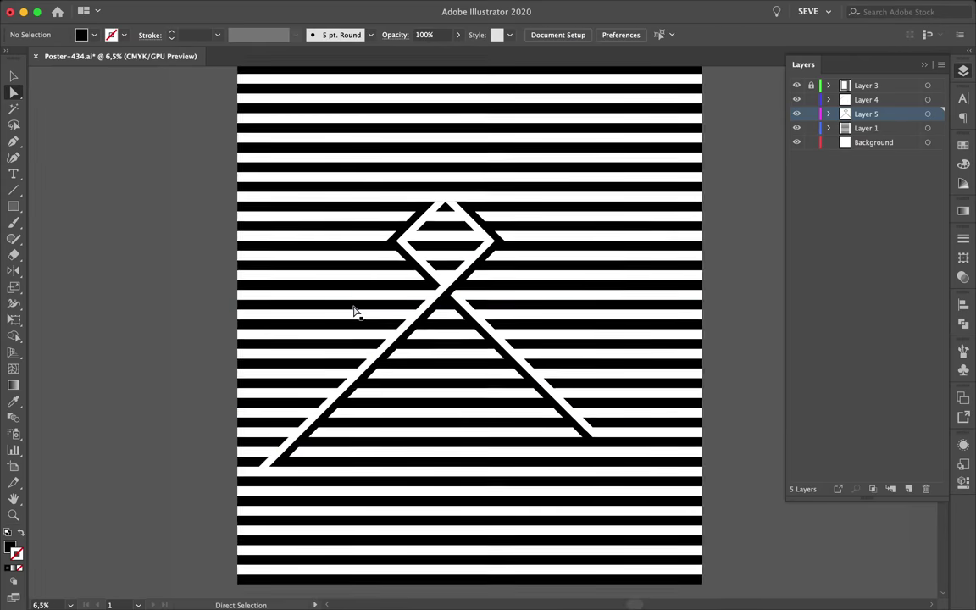
{"action": "key", "text": "super+plus"}
Step: Shift the diamond's top anchors right, extend a band past its top tip, and lower a stripe
{"action": "left_click_drag", "start_coordinate": [475, 349], "coordinate": [521, 349]}
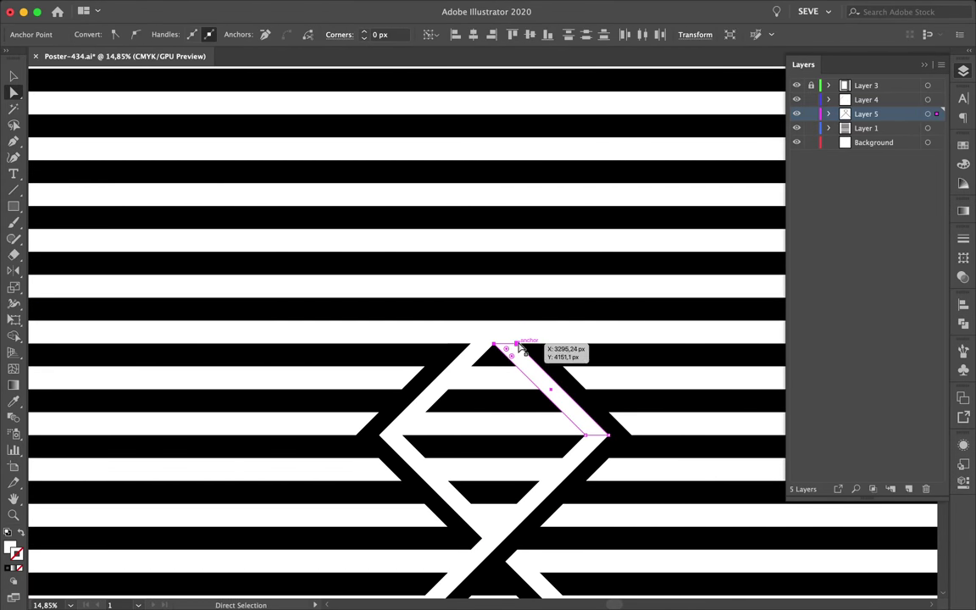
{"action": "left_click_drag", "start_coordinate": [431, 341], "coordinate": [472, 348]}
{"action": "left_click_drag", "start_coordinate": [552, 322], "coordinate": [508, 337]}
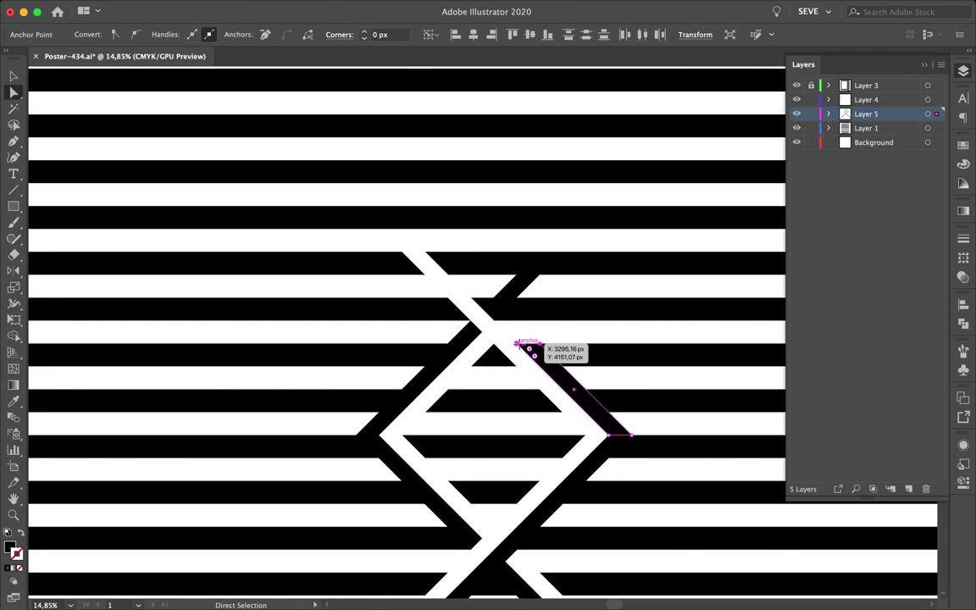
{"action": "left_click_drag", "start_coordinate": [591, 252], "coordinate": [591, 253]}
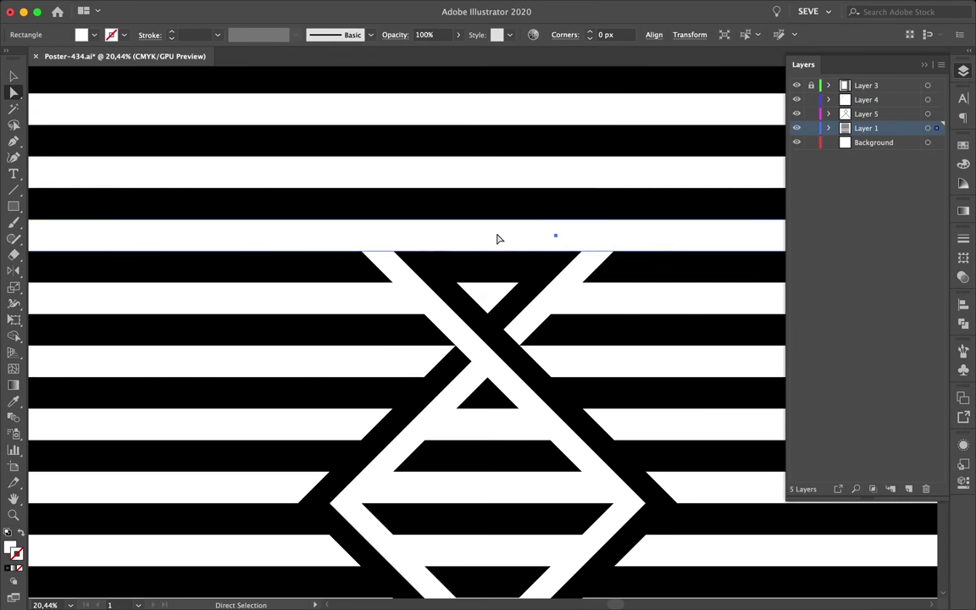
{"action": "scroll", "coordinate": [572, 146], "scroll_direction": "down", "scroll_amount": 3}
{"action": "left_click", "coordinate": [567, 324]}
{"action": "left_click_drag", "start_coordinate": [566, 324], "coordinate": [548, 445]}
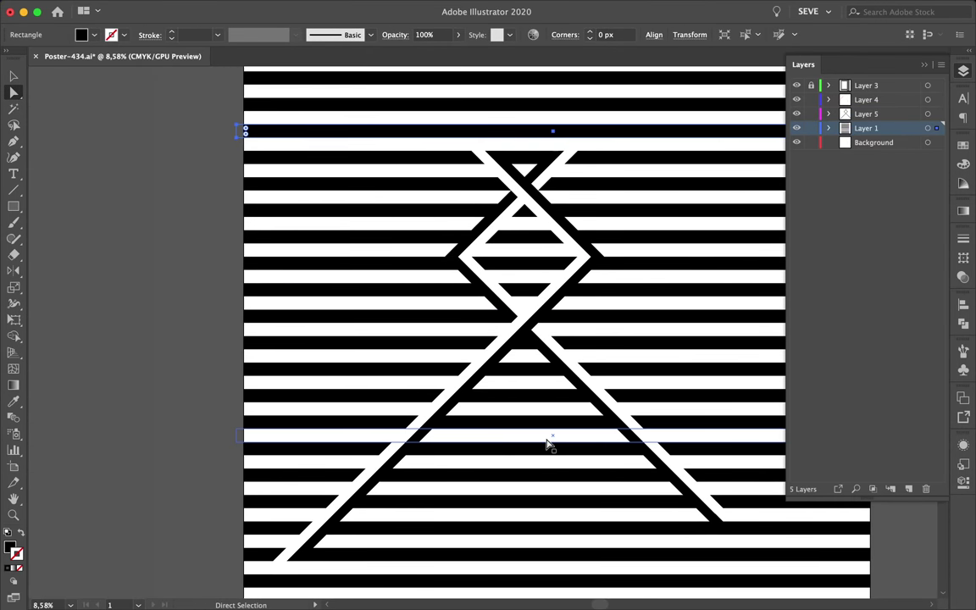
{"action": "scroll", "coordinate": [547, 445], "scroll_direction": "down", "scroll_amount": 2}
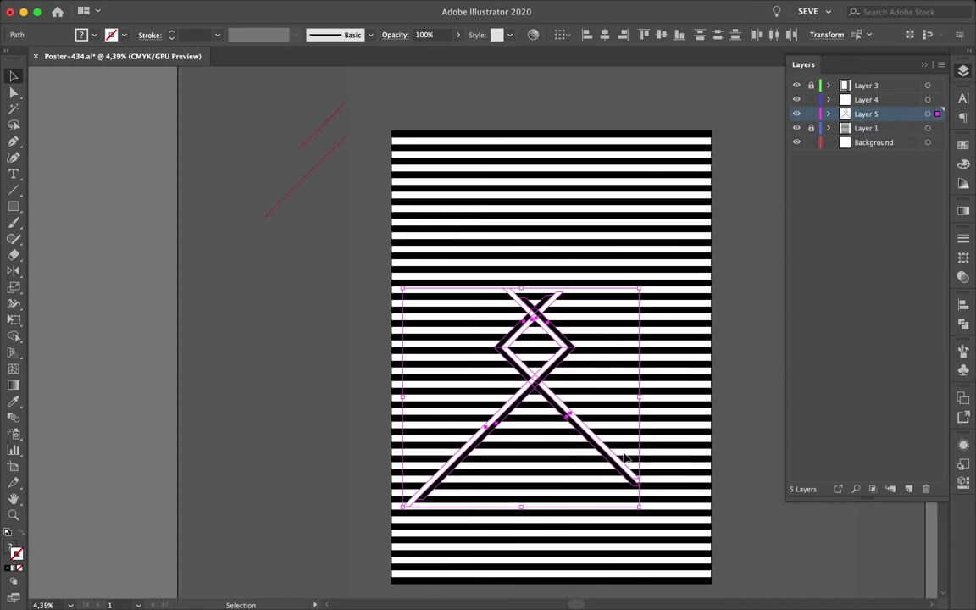
Step: Drag a parallel copy of the X-shaped band path to the left
{"action": "left_click", "coordinate": [624, 458]}
{"action": "scroll", "coordinate": [556, 355], "scroll_direction": "up", "scroll_amount": 3}
{"action": "scroll", "coordinate": [584, 349], "scroll_direction": "down", "scroll_amount": 1}
{"action": "scroll", "coordinate": [569, 343], "scroll_direction": "up", "scroll_amount": 3}
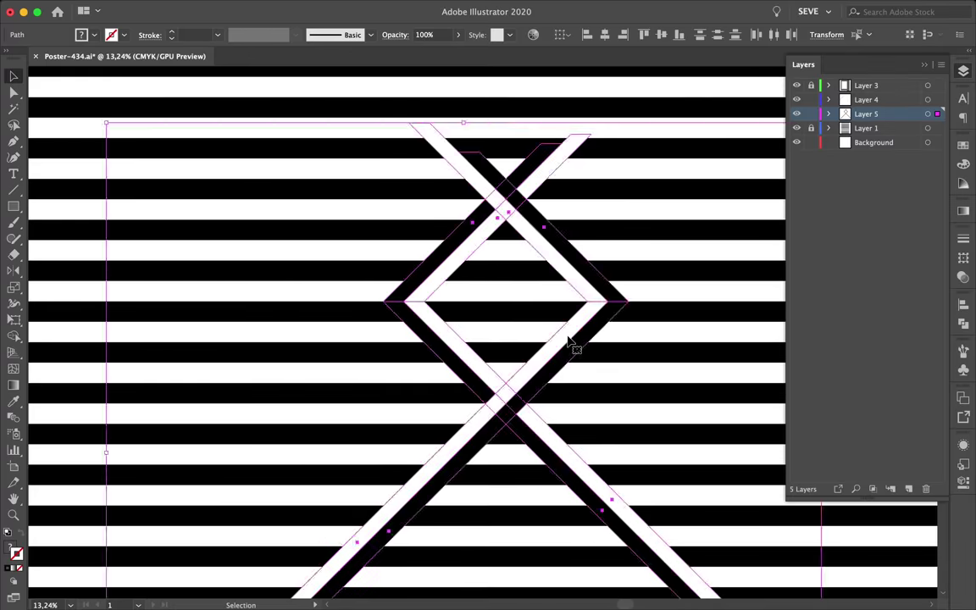
{"action": "key", "text": "super+shift+a"}
{"action": "scroll", "coordinate": [569, 343], "scroll_direction": "down", "scroll_amount": 2}
{"action": "scroll", "coordinate": [542, 377], "scroll_direction": "up", "scroll_amount": 1}
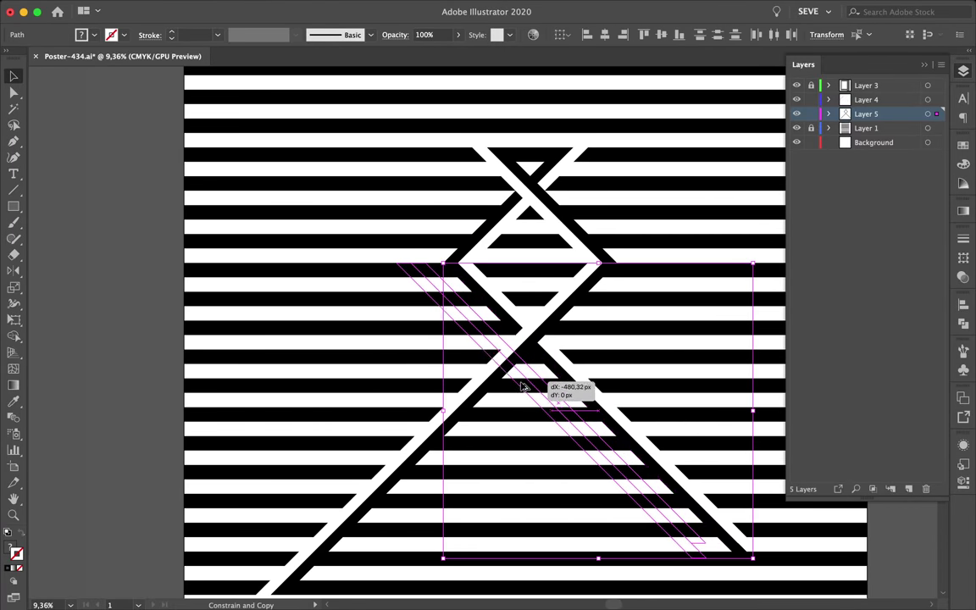
{"action": "left_click_drag", "start_coordinate": [568, 368], "coordinate": [543, 379]}
{"action": "scroll", "coordinate": [543, 379], "scroll_direction": "up", "scroll_amount": 5}
Step: Inspect the copied band edges in Outline view at high zoom, then return to Preview
{"action": "key", "text": "super+y"}
{"action": "key", "text": "v"}
{"action": "scroll", "coordinate": [300, 281], "scroll_direction": "up", "scroll_amount": 5}
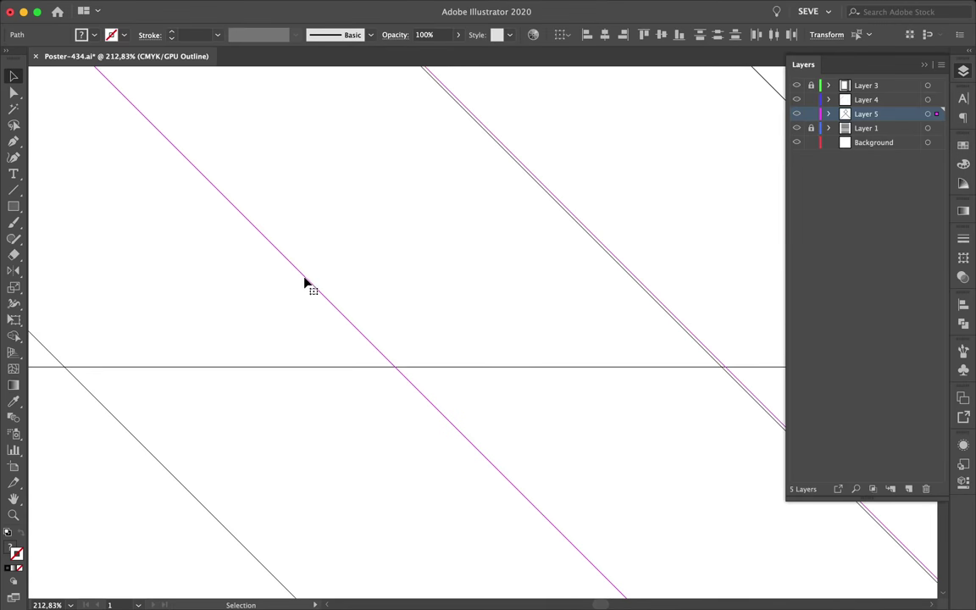
{"action": "scroll", "coordinate": [505, 167], "scroll_direction": "up", "scroll_amount": 3}
{"action": "scroll", "coordinate": [374, 370], "scroll_direction": "up", "scroll_amount": 5}
{"action": "scroll", "coordinate": [270, 435], "scroll_direction": "down", "scroll_amount": 10}
{"action": "scroll", "coordinate": [339, 329], "scroll_direction": "up", "scroll_amount": 10}
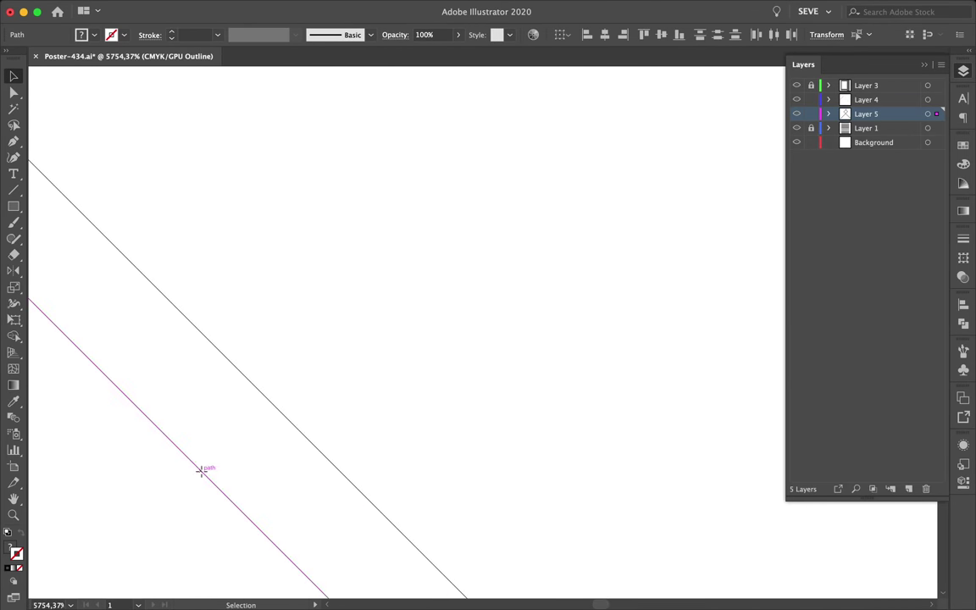
{"action": "scroll", "coordinate": [417, 367], "scroll_direction": "up", "scroll_amount": 3}
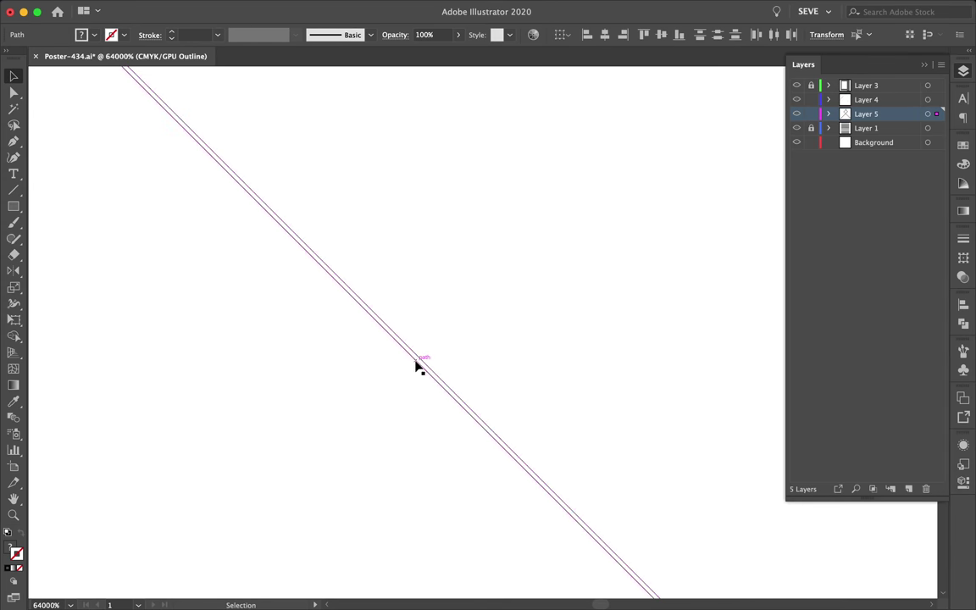
{"action": "scroll", "coordinate": [564, 335], "scroll_direction": "up", "scroll_amount": 3}
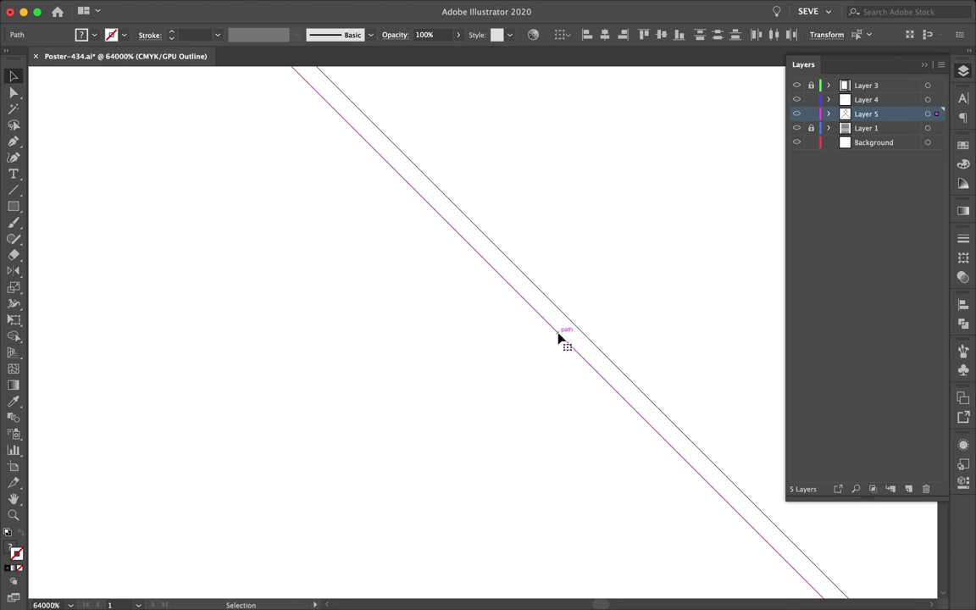
{"action": "key", "text": "super+y"}
{"action": "scroll", "coordinate": [187, 378], "scroll_direction": "down", "scroll_amount": 10}
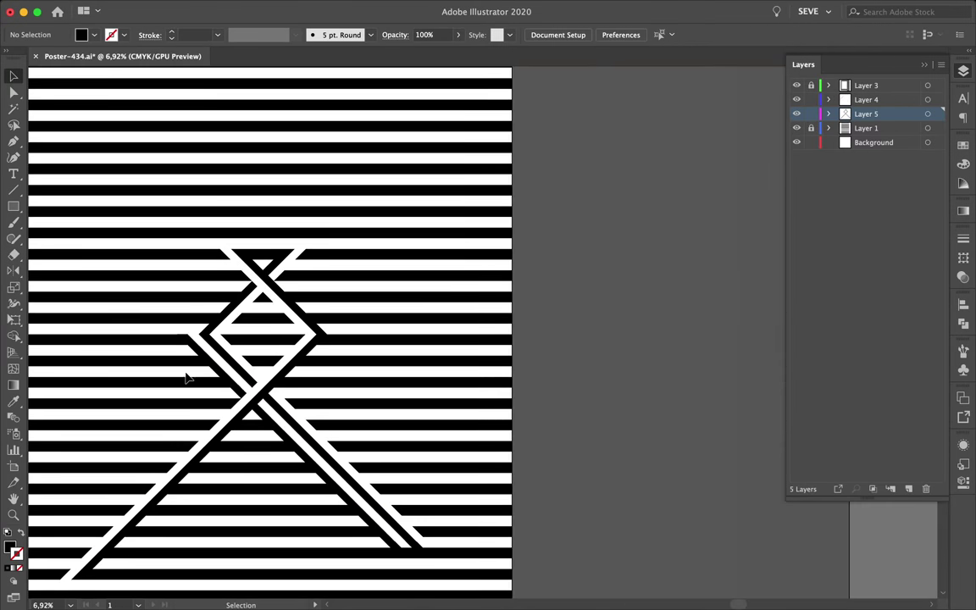
{"action": "scroll", "coordinate": [212, 366], "scroll_direction": "up", "scroll_amount": 3}
{"action": "scroll", "coordinate": [172, 386], "scroll_direction": "up", "scroll_amount": 2}
Step: Move a diagonal band to the poster's lower right beside the right leg
{"action": "mouse_move", "coordinate": [194, 172]}
{"action": "left_mouse_down"}
{"action": "mouse_move", "coordinate": [308, 190]}
{"action": "mouse_move", "coordinate": [496, 424]}
{"action": "left_mouse_up"}
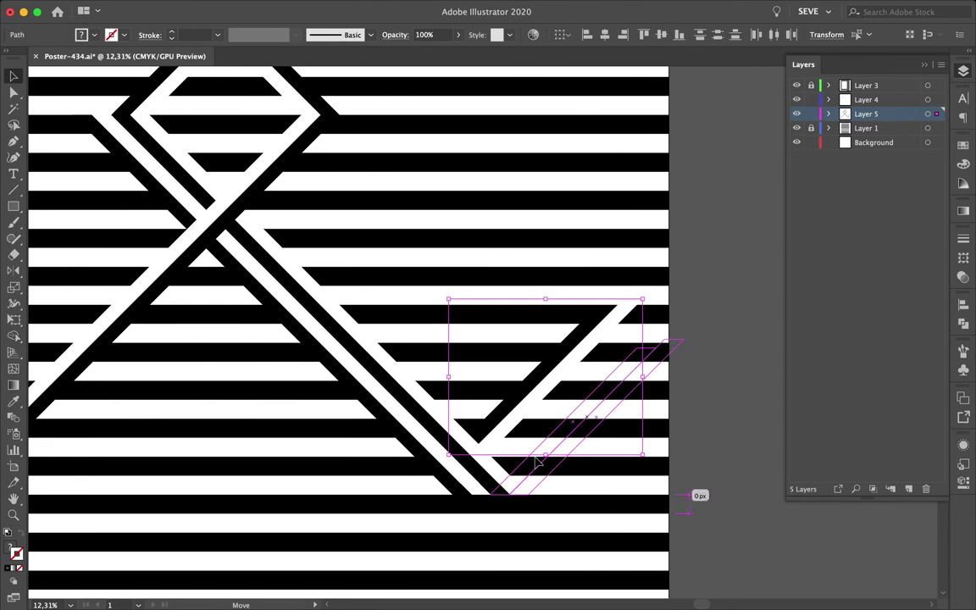
{"action": "left_click_drag", "start_coordinate": [537, 462], "coordinate": [534, 462]}
{"action": "scroll", "coordinate": [534, 462], "scroll_direction": "up", "scroll_amount": 5}
{"action": "scroll", "coordinate": [534, 462], "scroll_direction": "up", "scroll_amount": 3}
{"action": "right_click", "coordinate": [420, 341]}
{"action": "key", "text": "Escape"}
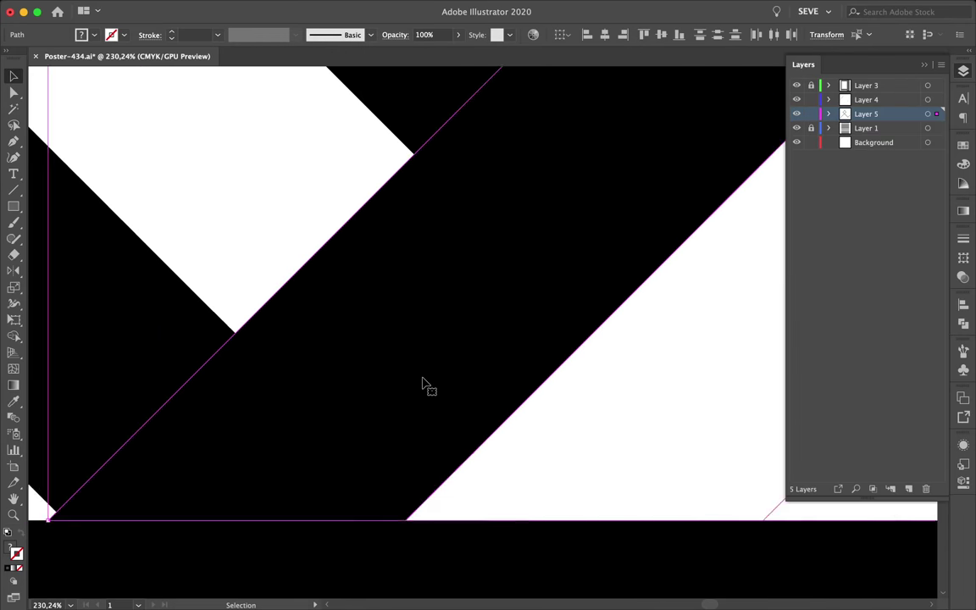
Step: Check the new band's corner in Outline view, return to Preview, and select the band
{"action": "scroll", "coordinate": [256, 443], "scroll_direction": "up", "scroll_amount": 5}
{"action": "key", "text": "super+y"}
{"action": "scroll", "coordinate": [216, 426], "scroll_direction": "up", "scroll_amount": 3}
{"action": "scroll", "coordinate": [198, 425], "scroll_direction": "up", "scroll_amount": 2}
{"action": "scroll", "coordinate": [142, 464], "scroll_direction": "up", "scroll_amount": 2}
{"action": "scroll", "coordinate": [255, 453], "scroll_direction": "up", "scroll_amount": 2}
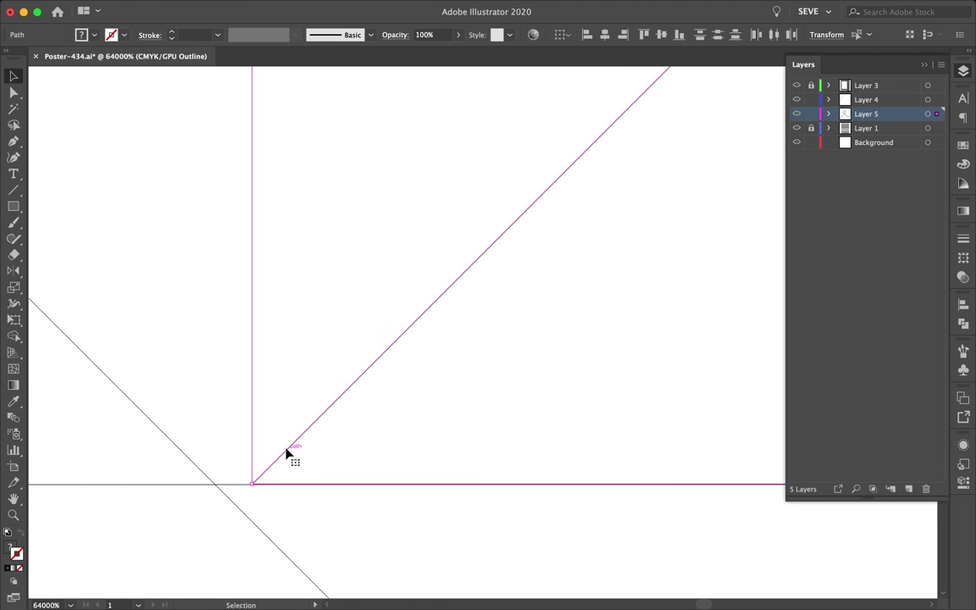
{"action": "left_click", "coordinate": [216, 460]}
{"action": "key", "text": "super+0"}
{"action": "key", "text": "super+y"}
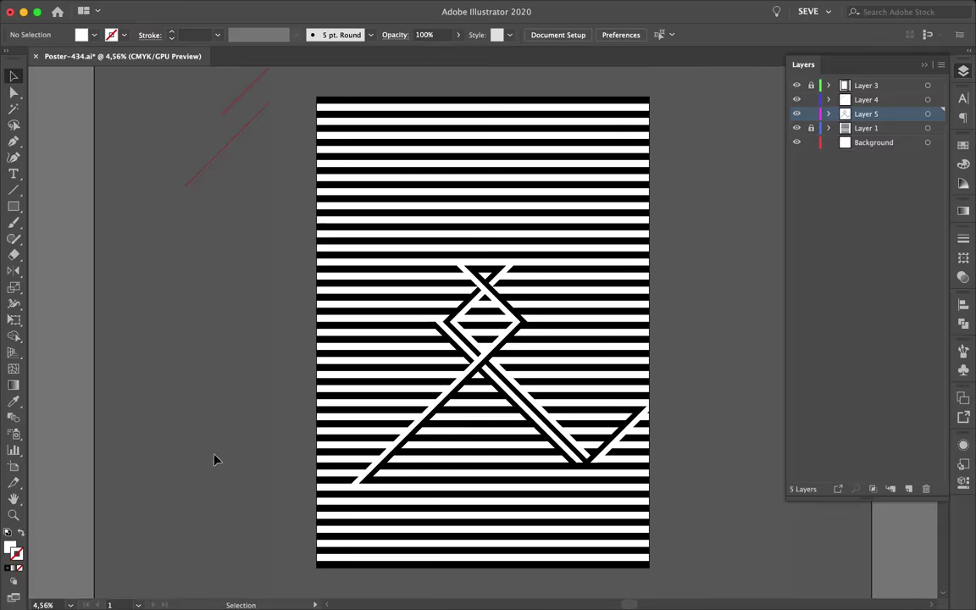
{"action": "scroll", "coordinate": [667, 438], "scroll_direction": "up", "scroll_amount": 3}
{"action": "left_click", "coordinate": [508, 428]}
Step: Shift the rising diagonal band up and right toward the triangle corner, checking it in Outline view
{"action": "key", "text": "a"}
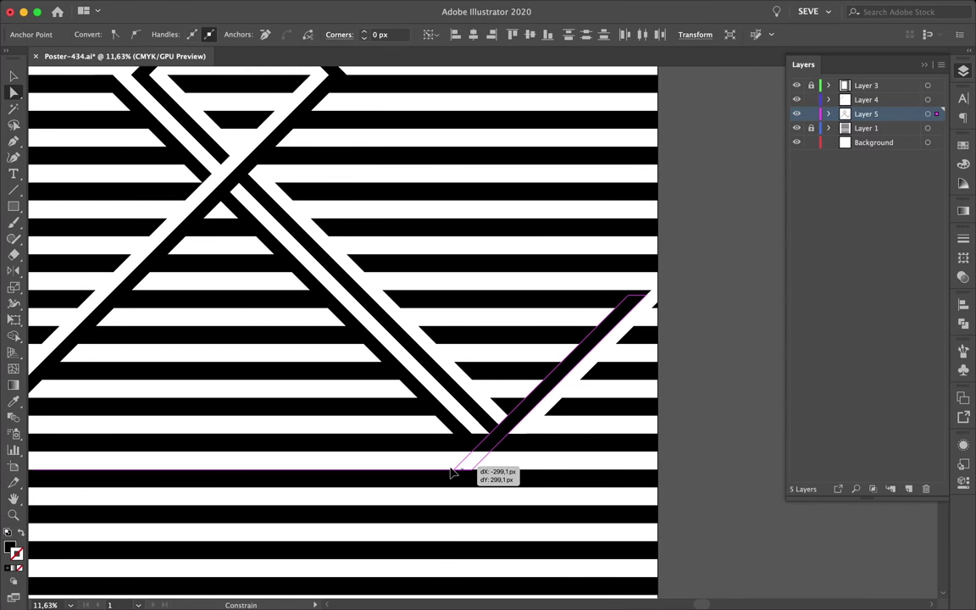
{"action": "left_click_drag", "start_coordinate": [458, 485], "coordinate": [529, 439]}
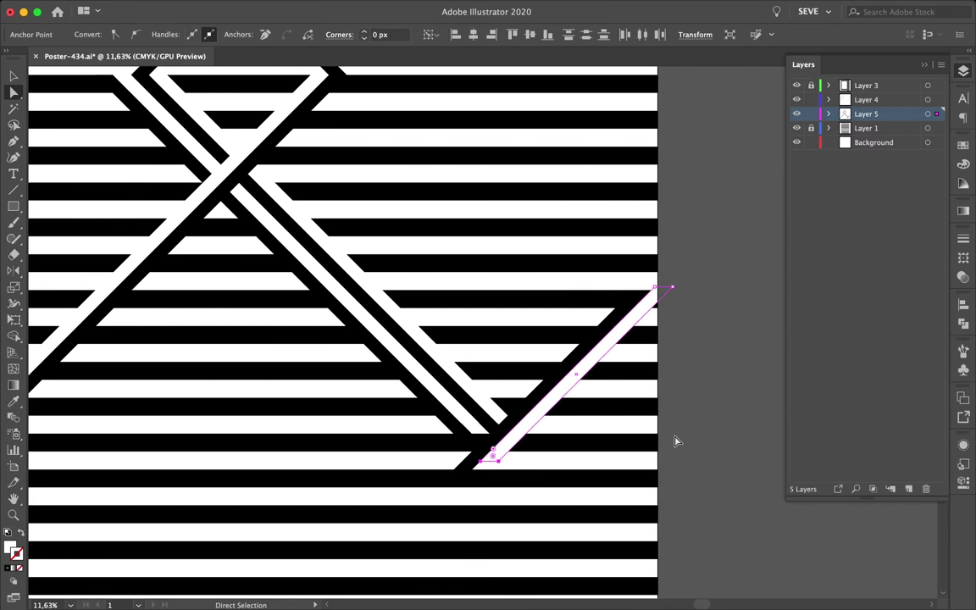
{"action": "scroll", "coordinate": [657, 438], "scroll_direction": "down", "scroll_amount": 2}
{"action": "left_click", "coordinate": [693, 435]}
{"action": "scroll", "coordinate": [632, 410], "scroll_direction": "down", "scroll_amount": 2}
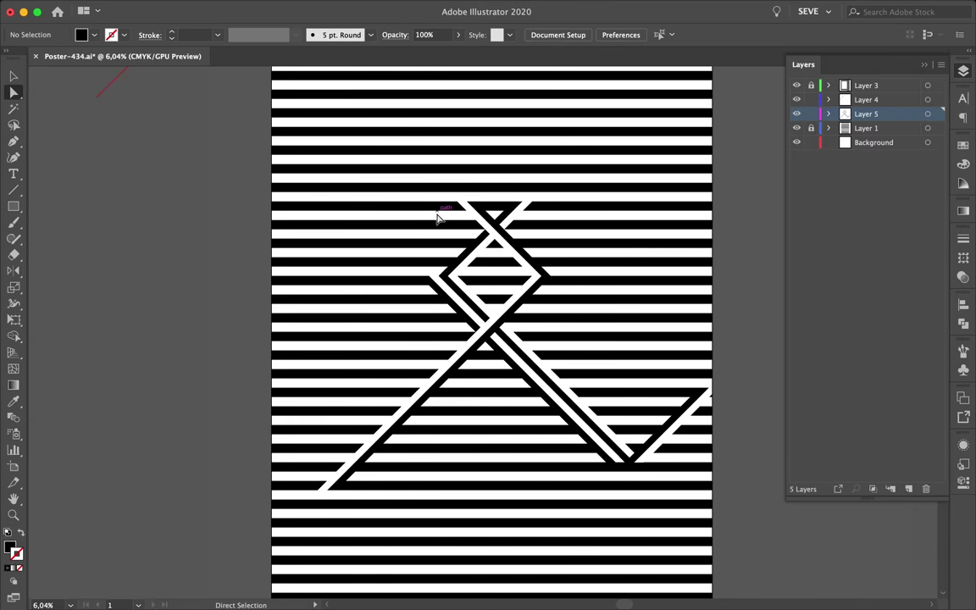
{"action": "scroll", "coordinate": [509, 254], "scroll_direction": "up", "scroll_amount": 2}
{"action": "mouse_move", "coordinate": [534, 326]}
{"action": "left_mouse_down"}
{"action": "mouse_move", "coordinate": [559, 294]}
{"action": "mouse_move", "coordinate": [388, 383]}
{"action": "left_mouse_up"}
{"action": "scroll", "coordinate": [559, 294], "scroll_direction": "up", "scroll_amount": 5}
{"action": "key", "text": "super+y"}
{"action": "left_click", "coordinate": [385, 383]}
{"action": "scroll", "coordinate": [455, 337], "scroll_direction": "up", "scroll_amount": 8}
{"action": "key", "text": "super+y"}
{"action": "scroll", "coordinate": [456, 337], "scroll_direction": "down", "scroll_amount": 10}
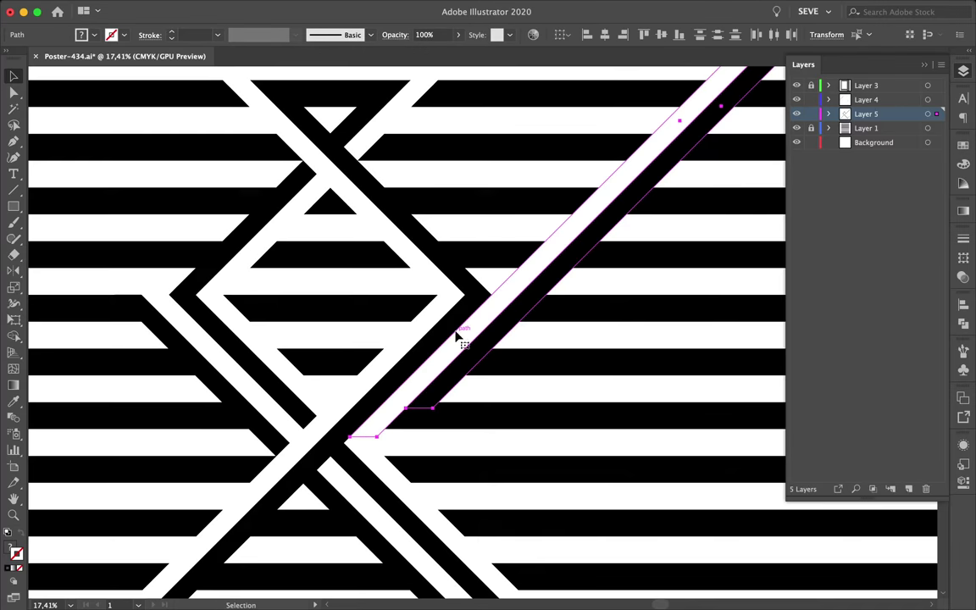
{"action": "scroll", "coordinate": [471, 356], "scroll_direction": "down", "scroll_amount": 2}
Step: Stretch the band's upper anchor out to the poster's right edge to form one long slash
{"action": "key", "text": "a"}
{"action": "left_click", "coordinate": [427, 376]}
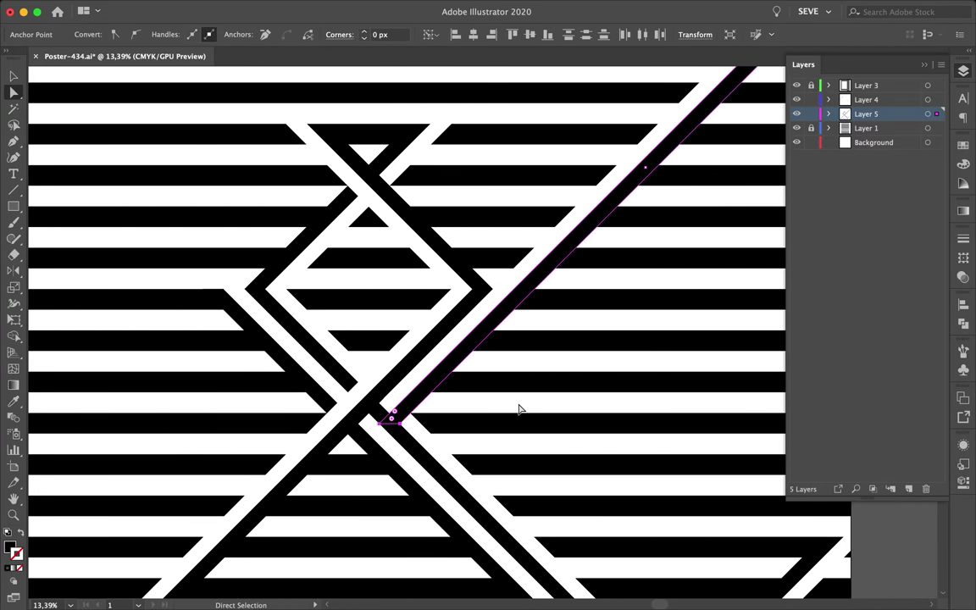
{"action": "left_click", "coordinate": [520, 413]}
{"action": "scroll", "coordinate": [394, 420], "scroll_direction": "down", "scroll_amount": 3}
{"action": "left_click", "coordinate": [632, 172]}
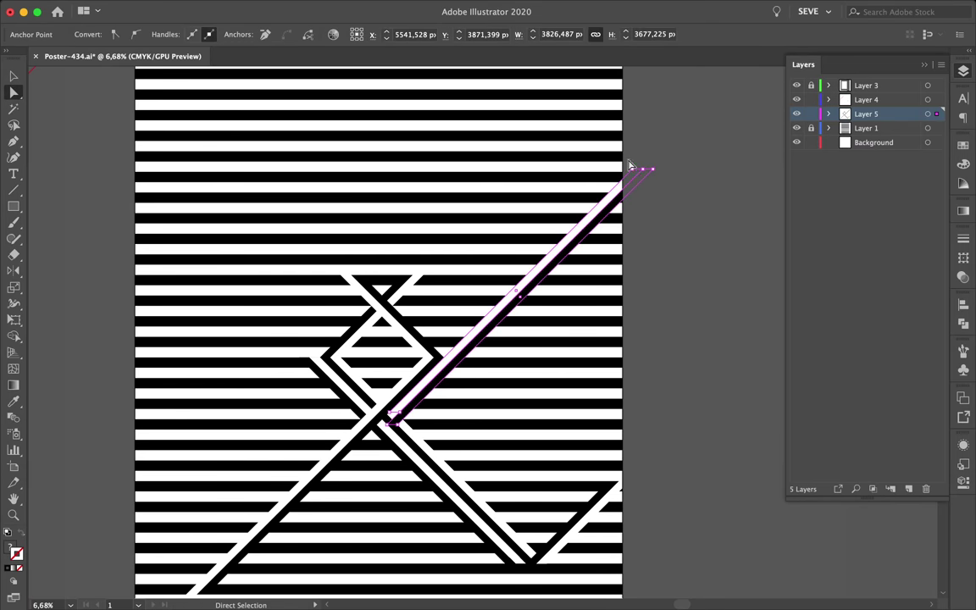
{"action": "scroll", "coordinate": [636, 170], "scroll_direction": "up", "scroll_amount": 3}
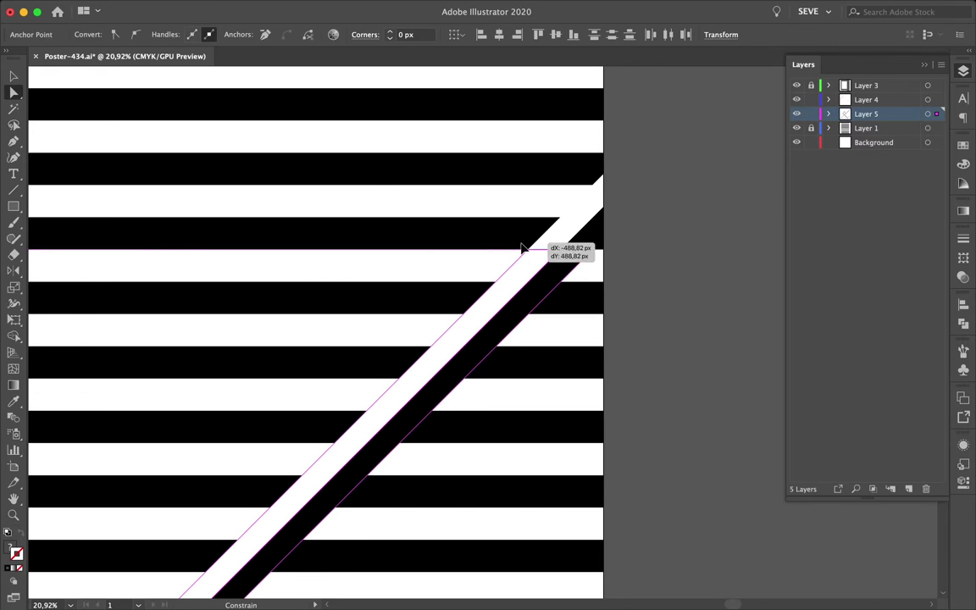
{"action": "left_click_drag", "start_coordinate": [523, 247], "coordinate": [511, 260]}
{"action": "left_click", "coordinate": [545, 257]}
{"action": "left_click", "coordinate": [632, 270]}
{"action": "scroll", "coordinate": [633, 270], "scroll_direction": "down", "scroll_amount": 2}
{"action": "scroll", "coordinate": [632, 271], "scroll_direction": "down", "scroll_amount": 2}
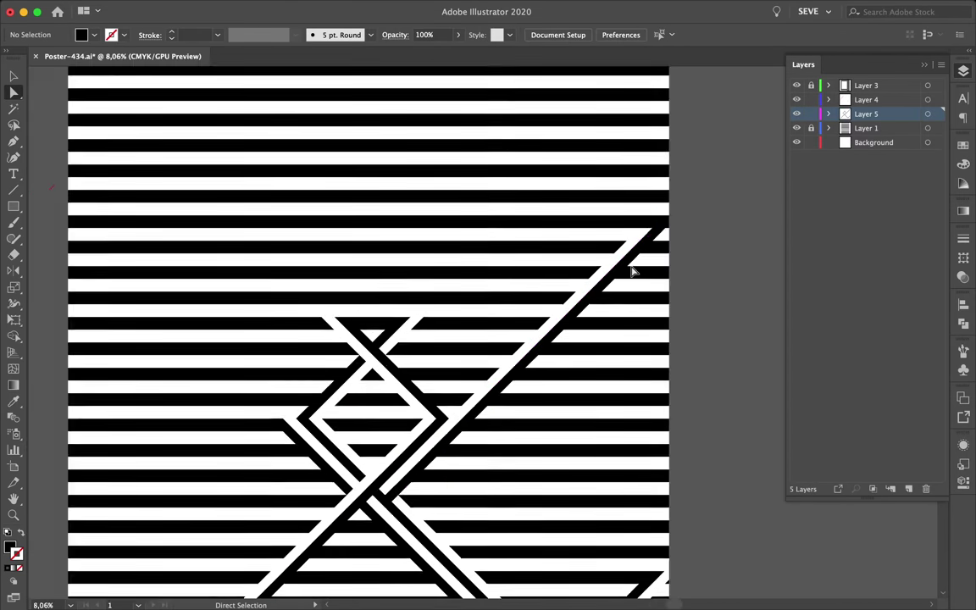
{"action": "scroll", "coordinate": [632, 271], "scroll_direction": "up", "scroll_amount": 2}
{"action": "scroll", "coordinate": [508, 339], "scroll_direction": "down", "scroll_amount": 3}
{"action": "scroll", "coordinate": [435, 349], "scroll_direction": "down", "scroll_amount": 1}
{"action": "key", "text": "v"}
{"action": "scroll", "coordinate": [449, 373], "scroll_direction": "up", "scroll_amount": 3}
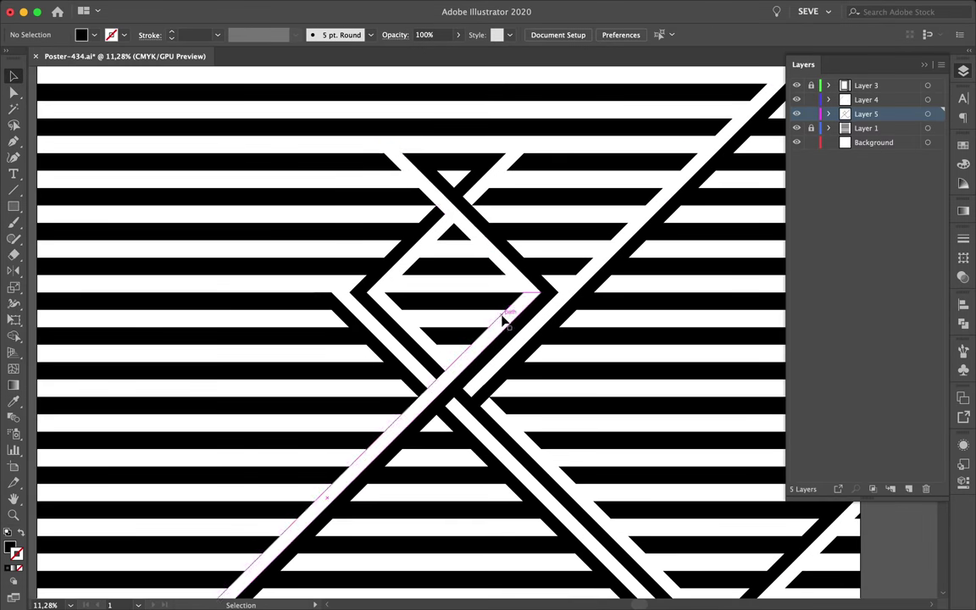
{"action": "scroll", "coordinate": [488, 428], "scroll_direction": "down", "scroll_amount": 2}
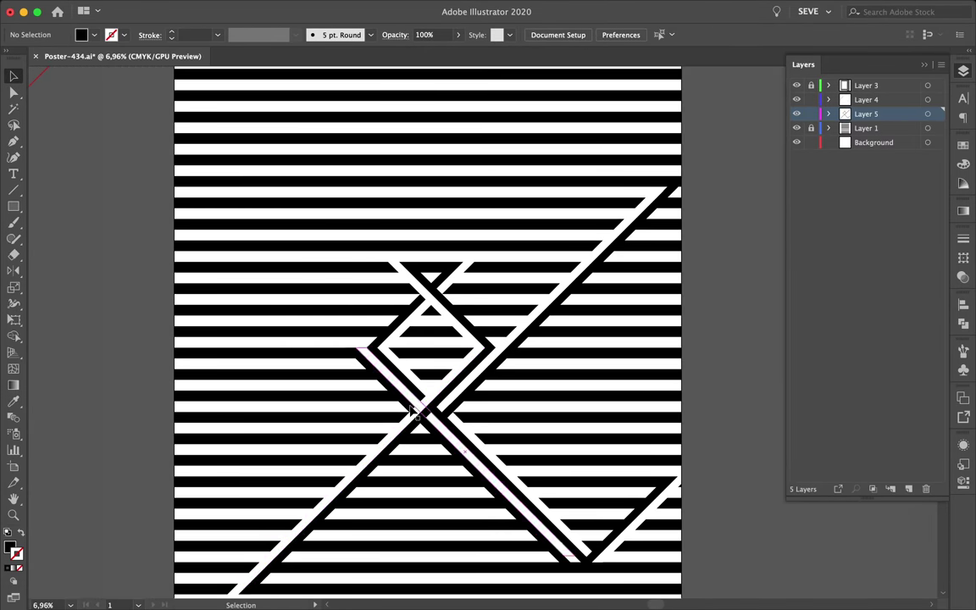
Step: Duplicate the diagonal band and switch to Outline view for precise alignment
{"action": "left_click_drag", "start_coordinate": [310, 519], "coordinate": [310, 519]}
{"action": "scroll", "coordinate": [394, 425], "scroll_direction": "up", "scroll_amount": 5}
{"action": "key", "text": "ctrl+y"}
{"action": "scroll", "coordinate": [388, 425], "scroll_direction": "up", "scroll_amount": 5}
{"action": "scroll", "coordinate": [656, 264], "scroll_direction": "up", "scroll_amount": 5}
{"action": "left_click", "coordinate": [555, 314]}
{"action": "scroll", "coordinate": [553, 312], "scroll_direction": "down", "scroll_amount": 5}
{"action": "key", "text": "ctrl+y"}
{"action": "scroll", "coordinate": [566, 303], "scroll_direction": "down", "scroll_amount": 3}
{"action": "key", "text": "ctrl+y"}
{"action": "scroll", "coordinate": [567, 301], "scroll_direction": "down", "scroll_amount": 2}
{"action": "key", "text": "ctrl+y"}
{"action": "key", "text": "ctrl+y"}
{"action": "scroll", "coordinate": [343, 205], "scroll_direction": "up", "scroll_amount": 5}
{"action": "scroll", "coordinate": [323, 289], "scroll_direction": "up", "scroll_amount": 5}
{"action": "key", "text": "ctrl+y"}
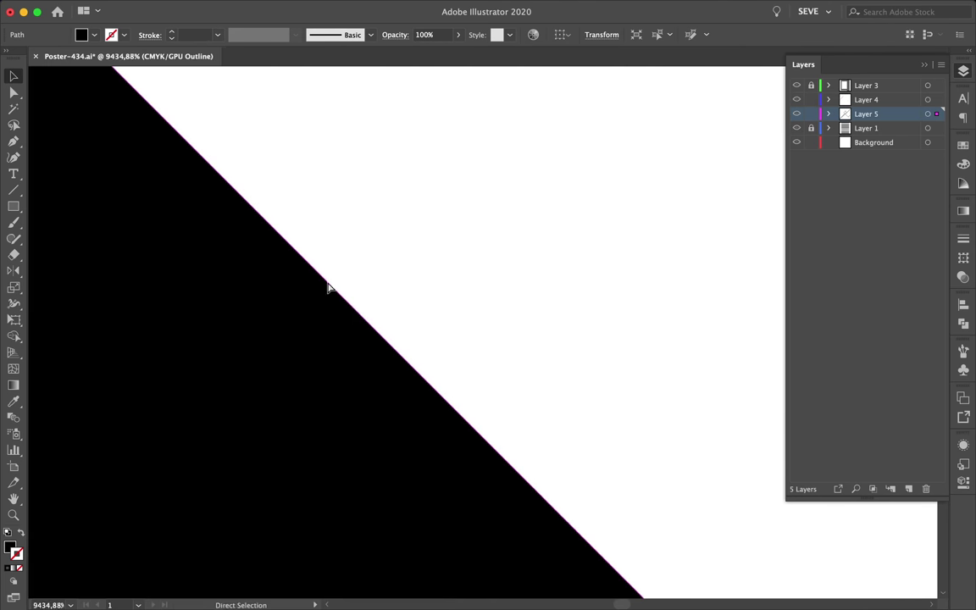
{"action": "scroll", "coordinate": [330, 292], "scroll_direction": "down", "scroll_amount": 10}
{"action": "scroll", "coordinate": [254, 356], "scroll_direction": "down", "scroll_amount": 4}
{"action": "scroll", "coordinate": [307, 324], "scroll_direction": "up", "scroll_amount": 10}
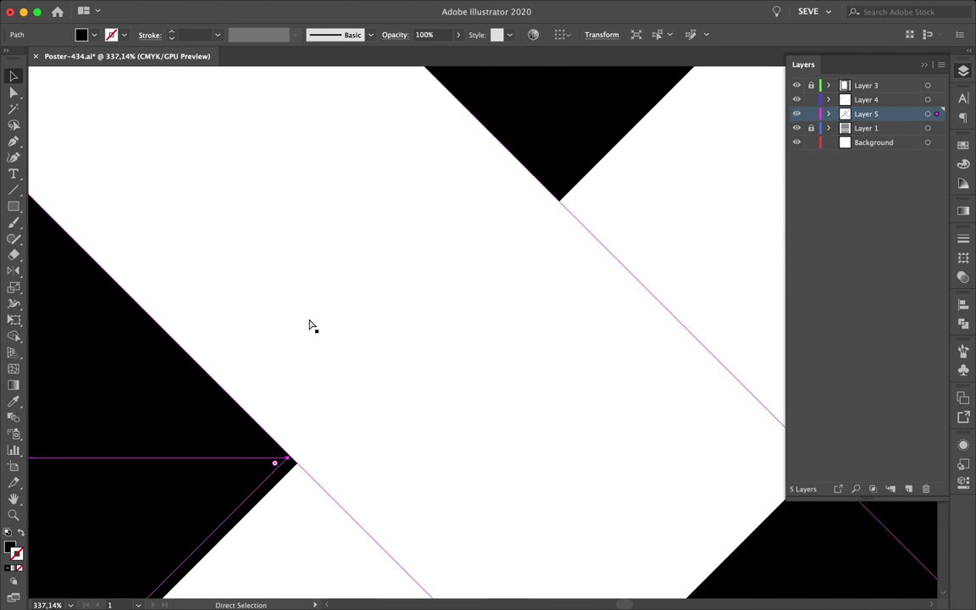
{"action": "key", "text": "super+y"}
{"action": "scroll", "coordinate": [338, 231], "scroll_direction": "up", "scroll_amount": 5}
{"action": "scroll", "coordinate": [337, 240], "scroll_direction": "up", "scroll_amount": 5}
Step: Snap the copied band's corner exactly onto the X crossing point
{"action": "left_click_drag", "start_coordinate": [275, 270], "coordinate": [284, 293]}
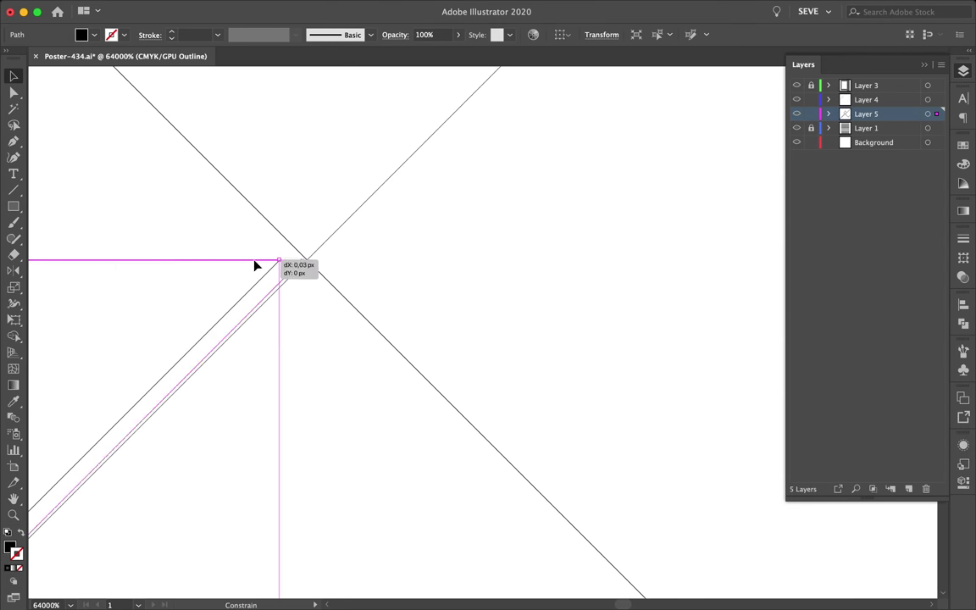
{"action": "mouse_move", "coordinate": [269, 261]}
{"action": "left_mouse_down"}
{"action": "mouse_move", "coordinate": [149, 258]}
{"action": "mouse_move", "coordinate": [170, 263]}
{"action": "left_mouse_up"}
{"action": "key", "text": "ctrl+y"}
{"action": "left_click", "coordinate": [285, 337]}
Step: Pull the copied band's bottom anchor down toward the poster's lower-left corner
{"action": "key", "text": "ctrl+0"}
{"action": "scroll", "coordinate": [347, 331], "scroll_direction": "up", "scroll_amount": 5}
{"action": "key", "text": "ctrl+0"}
{"action": "key", "text": "a"}
{"action": "left_click_drag", "start_coordinate": [82, 583], "coordinate": [93, 559]}
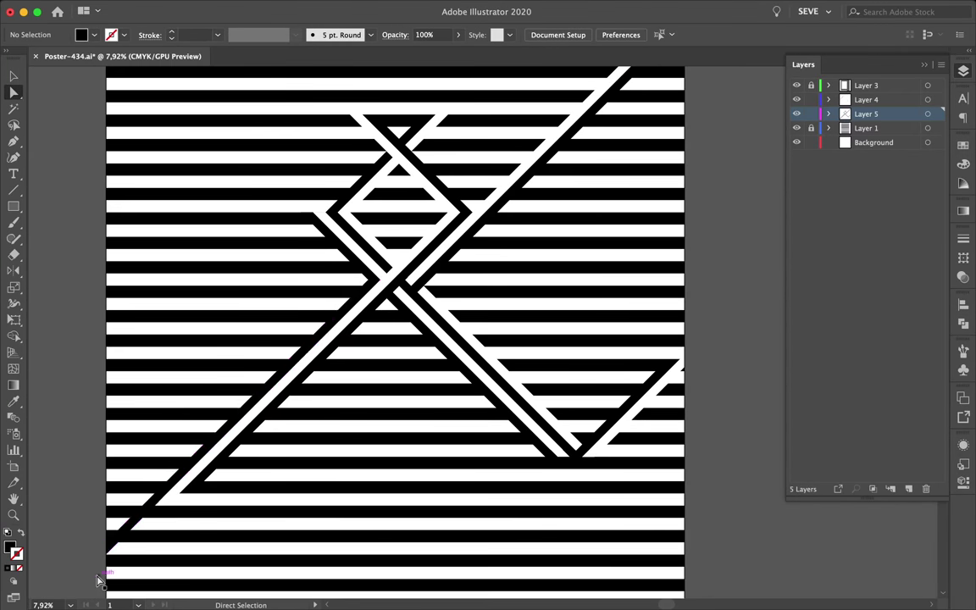
Step: Set the diagonal band's lower-left end cleanly on a stripe edge
{"action": "left_click_drag", "start_coordinate": [131, 521], "coordinate": [135, 514]}
{"action": "scroll", "coordinate": [135, 514], "scroll_direction": "down", "scroll_amount": 5}
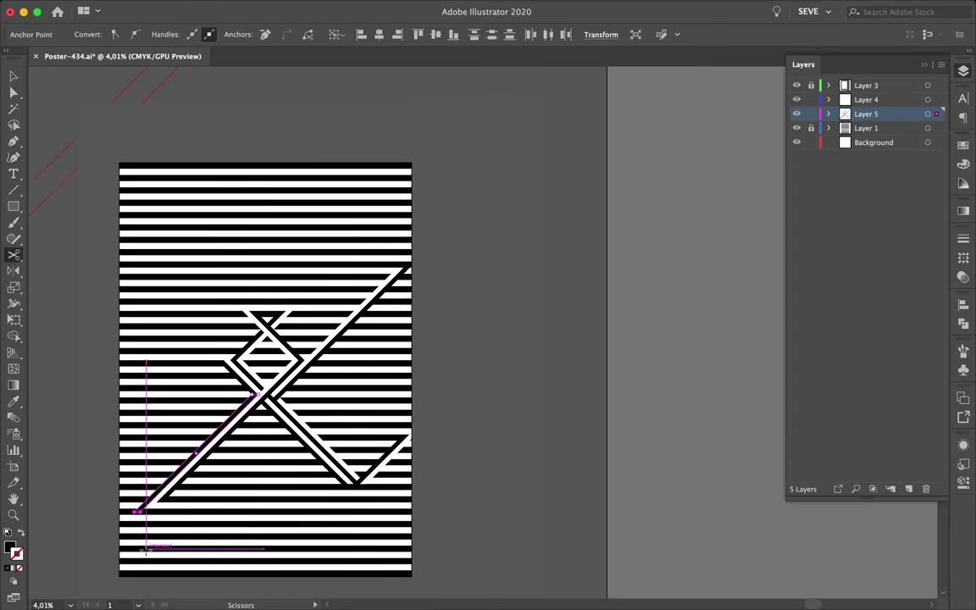
{"action": "key", "text": "v"}
{"action": "left_click", "coordinate": [256, 476]}
Step: Rotate a thin black stripe rectangle upright and place it along the stripes' left edge
{"action": "left_click_drag", "start_coordinate": [200, 569], "coordinate": [112, 477]}
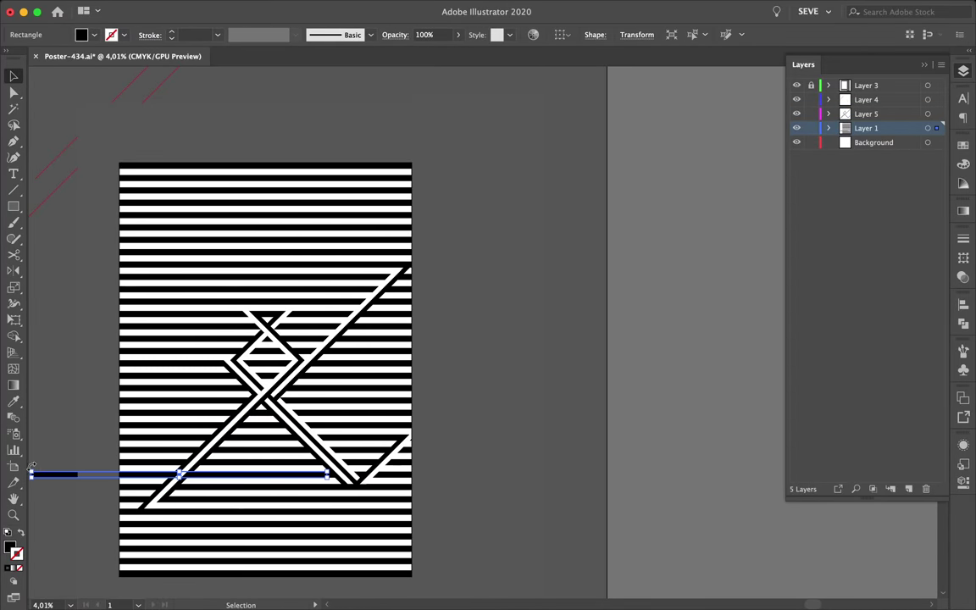
{"action": "left_click_drag", "start_coordinate": [31, 466], "coordinate": [188, 325]}
{"action": "scroll", "coordinate": [135, 322], "scroll_direction": "up", "scroll_amount": 5}
{"action": "scroll", "coordinate": [149, 356], "scroll_direction": "down", "scroll_amount": 3}
{"action": "scroll", "coordinate": [192, 409], "scroll_direction": "up", "scroll_amount": 4}
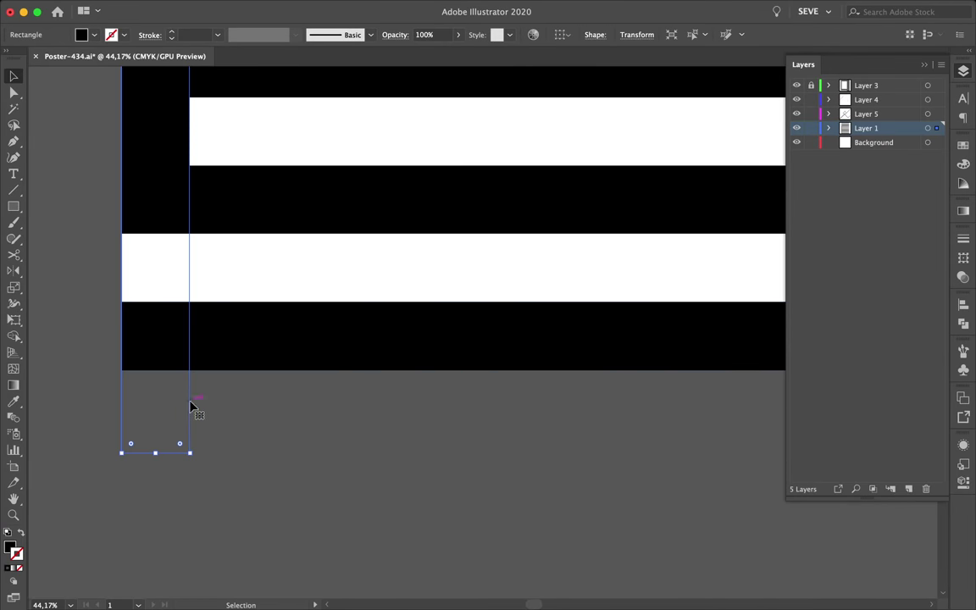
{"action": "left_click_drag", "start_coordinate": [192, 409], "coordinate": [257, 216]}
{"action": "scroll", "coordinate": [258, 229], "scroll_direction": "down", "scroll_amount": 5}
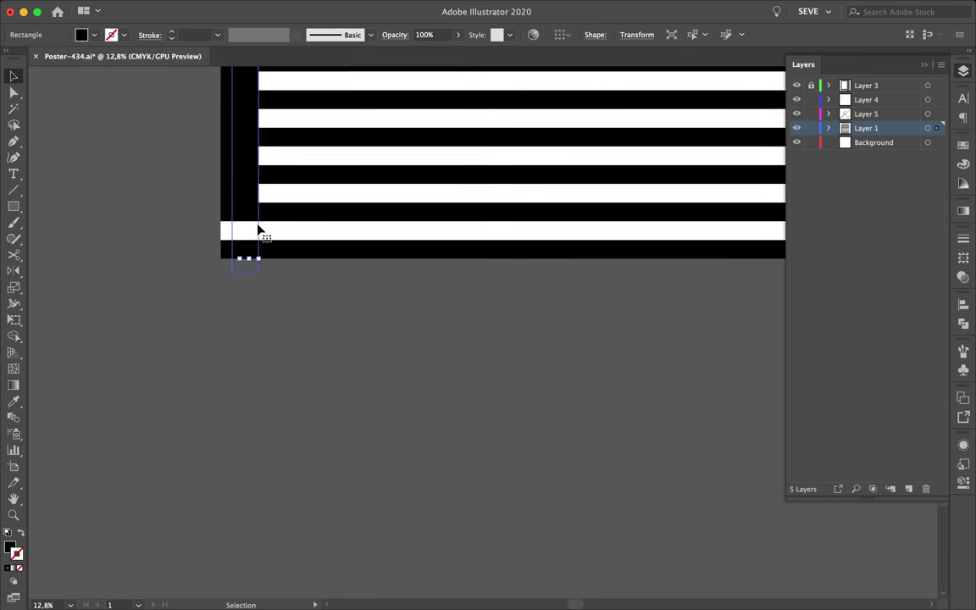
{"action": "scroll", "coordinate": [258, 229], "scroll_direction": "down", "scroll_amount": 3}
{"action": "scroll", "coordinate": [255, 182], "scroll_direction": "down", "scroll_amount": 2}
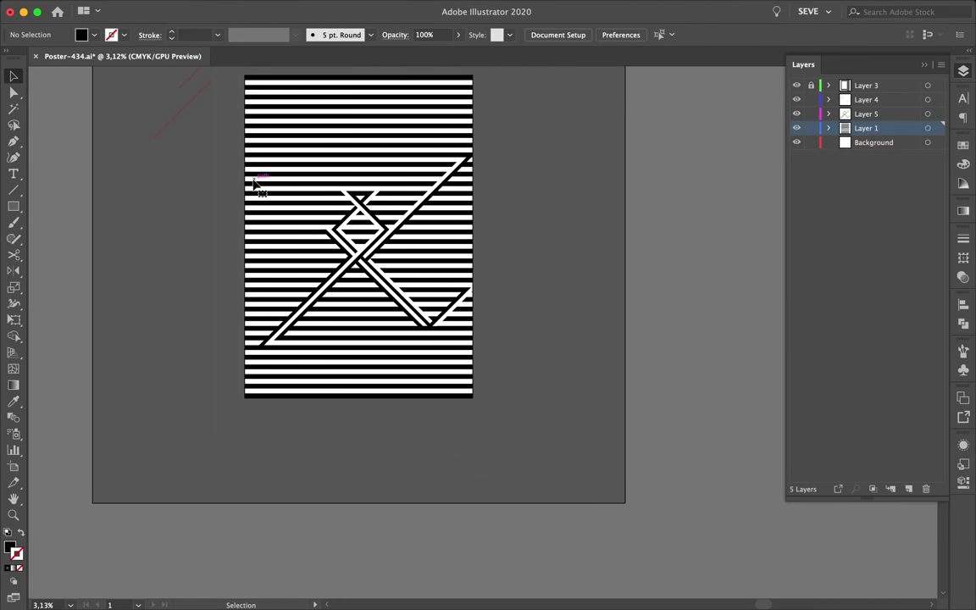
{"action": "scroll", "coordinate": [316, 238], "scroll_direction": "up", "scroll_amount": 3}
Step: Copy the diagonal band to the left and snap its corner onto the crossing in Outline view
{"action": "left_click_drag", "start_coordinate": [356, 352], "coordinate": [183, 351]}
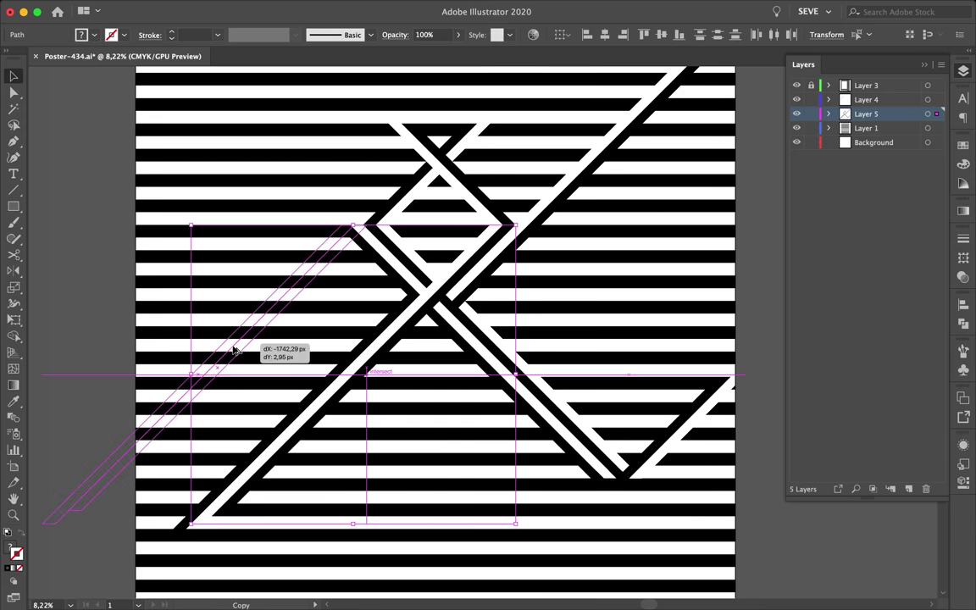
{"action": "scroll", "coordinate": [329, 273], "scroll_direction": "up", "scroll_amount": 10}
{"action": "key", "text": "a"}
{"action": "scroll", "coordinate": [449, 244], "scroll_direction": "up", "scroll_amount": 3}
{"action": "left_click_drag", "start_coordinate": [449, 244], "coordinate": [454, 235]}
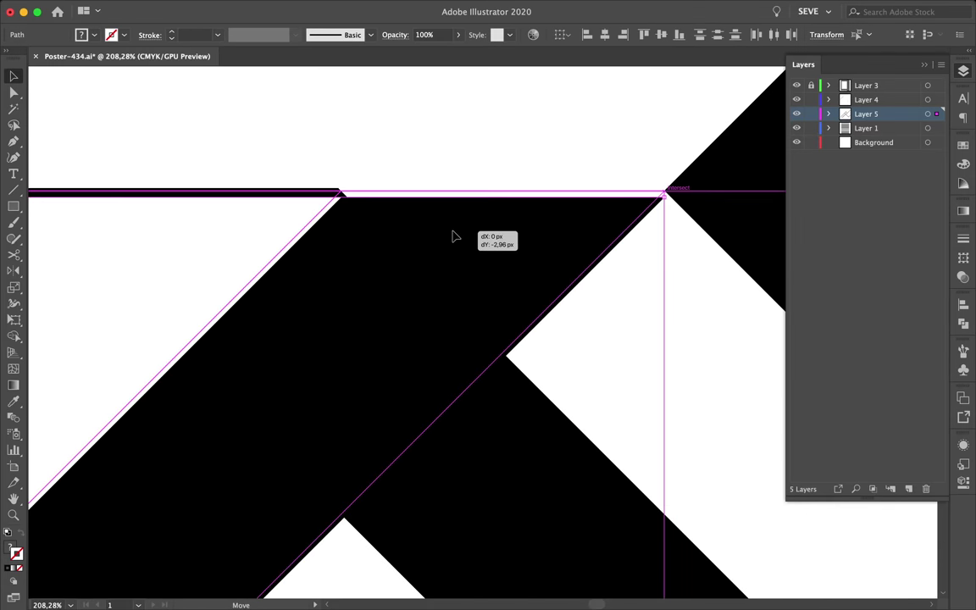
{"action": "scroll", "coordinate": [469, 218], "scroll_direction": "down", "scroll_amount": 9}
{"action": "key", "text": "super+y"}
{"action": "scroll", "coordinate": [549, 207], "scroll_direction": "up", "scroll_amount": 10}
{"action": "scroll", "coordinate": [549, 206], "scroll_direction": "up", "scroll_amount": 5}
{"action": "scroll", "coordinate": [549, 206], "scroll_direction": "right", "scroll_amount": 5}
{"action": "scroll", "coordinate": [532, 264], "scroll_direction": "left", "scroll_amount": 5}
{"action": "key", "text": "v"}
{"action": "left_click_drag", "start_coordinate": [531, 263], "coordinate": [529, 262]}
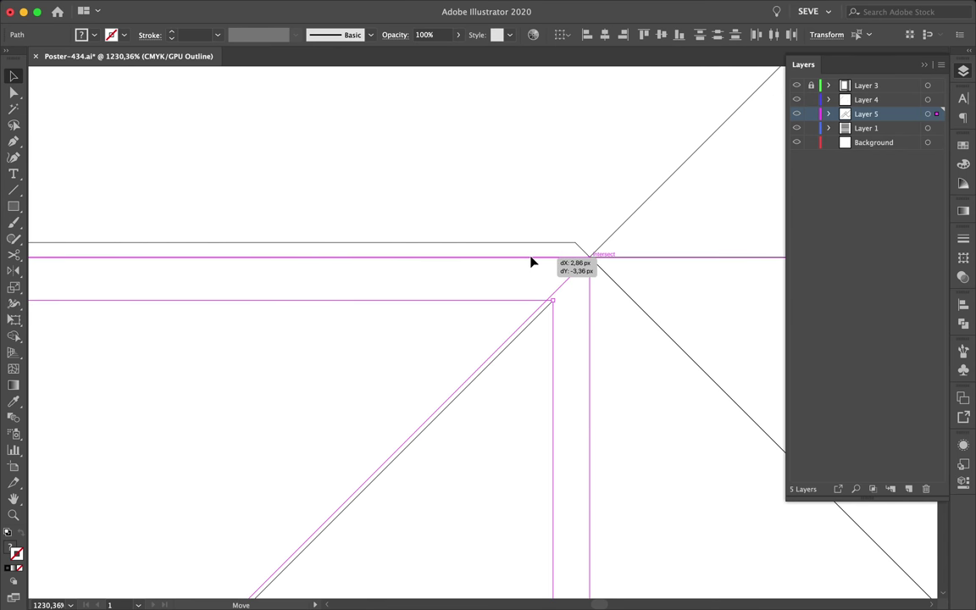
{"action": "key", "text": "super+y"}
{"action": "scroll", "coordinate": [556, 207], "scroll_direction": "down", "scroll_amount": 5}
{"action": "scroll", "coordinate": [361, 230], "scroll_direction": "down", "scroll_amount": 4}
Step: Reshape the short band's top edge and end so it closes a triangle left of the X
{"action": "key", "text": "a"}
{"action": "left_click", "coordinate": [376, 196]}
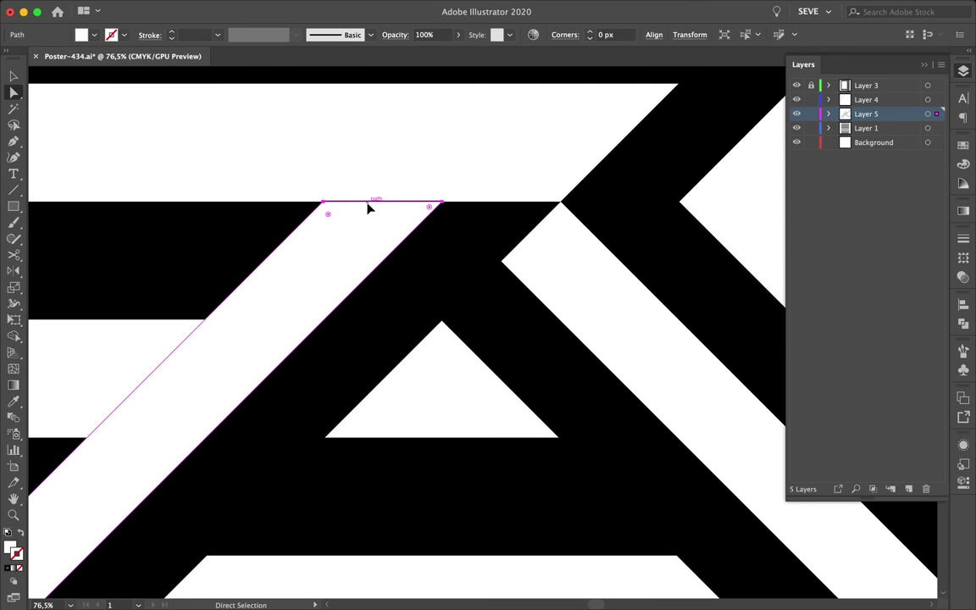
{"action": "left_click", "coordinate": [316, 181]}
{"action": "mouse_move", "coordinate": [333, 214]}
{"action": "left_mouse_down"}
{"action": "mouse_move", "coordinate": [346, 202]}
{"action": "mouse_move", "coordinate": [446, 207]}
{"action": "left_mouse_up"}
{"action": "scroll", "coordinate": [453, 169], "scroll_direction": "down", "scroll_amount": 2}
{"action": "scroll", "coordinate": [435, 169], "scroll_direction": "down", "scroll_amount": 5}
{"action": "scroll", "coordinate": [436, 170], "scroll_direction": "down", "scroll_amount": 3}
{"action": "scroll", "coordinate": [437, 170], "scroll_direction": "down", "scroll_amount": 3}
{"action": "scroll", "coordinate": [326, 366], "scroll_direction": "up", "scroll_amount": 3}
{"action": "left_click_drag", "start_coordinate": [256, 424], "coordinate": [269, 410]}
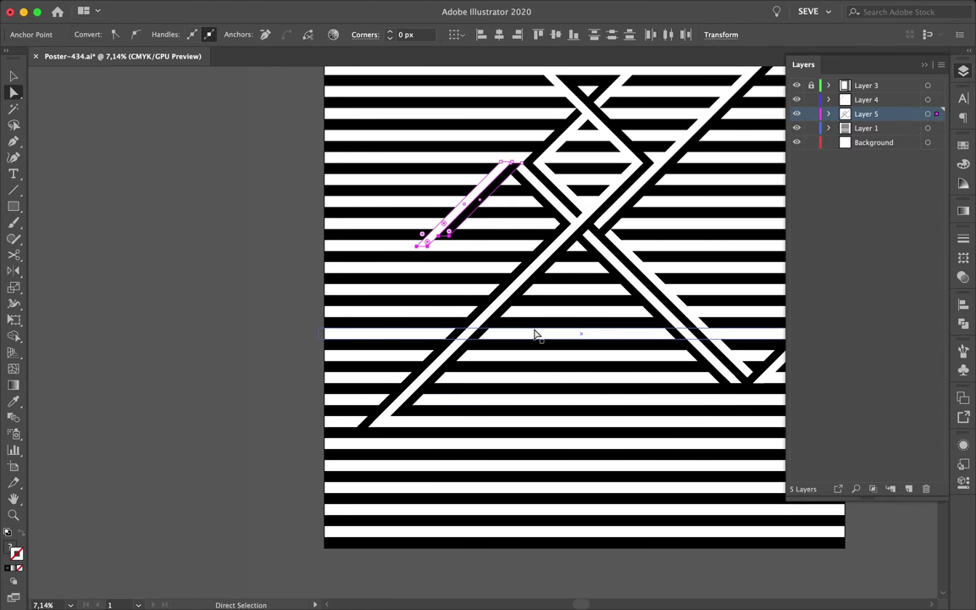
{"action": "scroll", "coordinate": [532, 335], "scroll_direction": "up", "scroll_amount": 3}
{"action": "scroll", "coordinate": [553, 440], "scroll_direction": "up", "scroll_amount": 3}
{"action": "scroll", "coordinate": [628, 392], "scroll_direction": "down", "scroll_amount": 5}
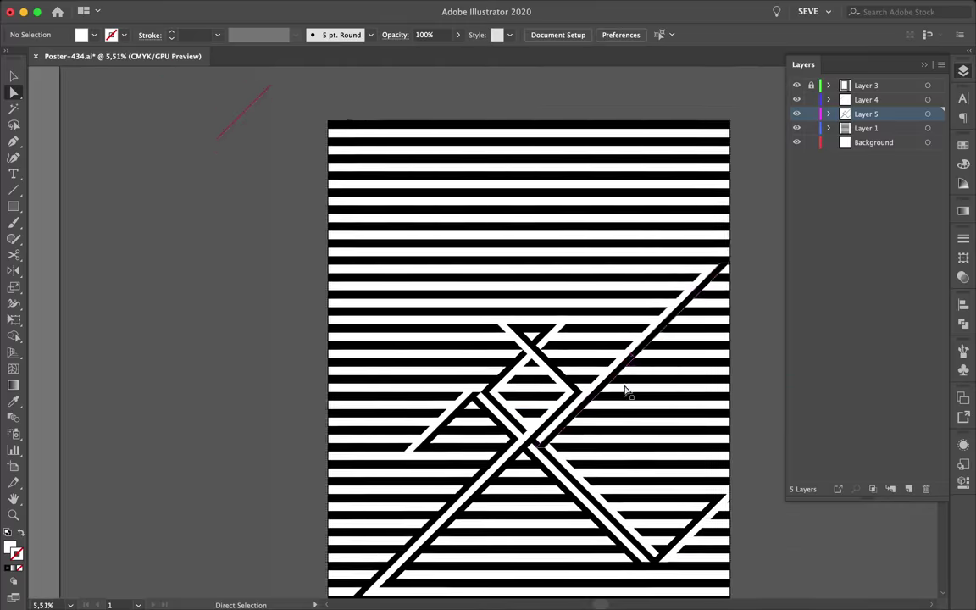
Step: Copy the X motif straight upward above the diamond's top tip and check its alignment
{"action": "key", "text": "v"}
{"action": "scroll", "coordinate": [551, 419], "scroll_direction": "up", "scroll_amount": 1}
{"action": "scroll", "coordinate": [551, 420], "scroll_direction": "up", "scroll_amount": 5}
{"action": "left_click_drag", "start_coordinate": [453, 349], "coordinate": [453, 199]}
{"action": "key", "text": "ctrl+y"}
{"action": "scroll", "coordinate": [454, 199], "scroll_direction": "up", "scroll_amount": 5}
{"action": "scroll", "coordinate": [443, 222], "scroll_direction": "up", "scroll_amount": 3}
{"action": "key", "text": "ctrl+y"}
{"action": "scroll", "coordinate": [443, 229], "scroll_direction": "down", "scroll_amount": 8}
Step: Drag another copy of the X motif up toward the top of the poster
{"action": "scroll", "coordinate": [444, 229], "scroll_direction": "down", "scroll_amount": 4}
{"action": "left_click", "coordinate": [489, 243]}
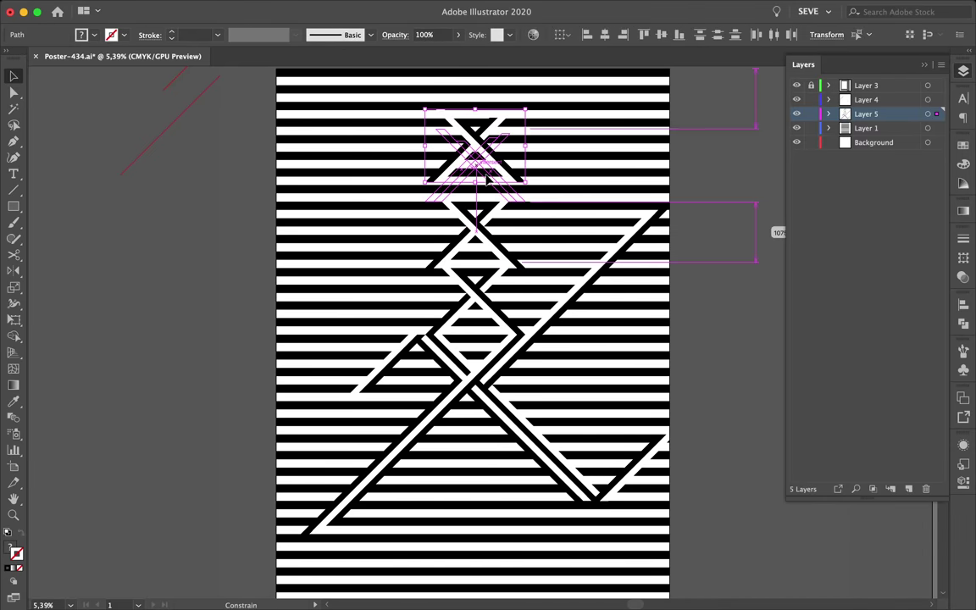
{"action": "scroll", "coordinate": [485, 227], "scroll_direction": "up", "scroll_amount": 5}
{"action": "scroll", "coordinate": [456, 144], "scroll_direction": "down", "scroll_amount": 3}
{"action": "left_click_drag", "start_coordinate": [491, 187], "coordinate": [500, 77]}
{"action": "scroll", "coordinate": [500, 77], "scroll_direction": "down", "scroll_amount": 4}
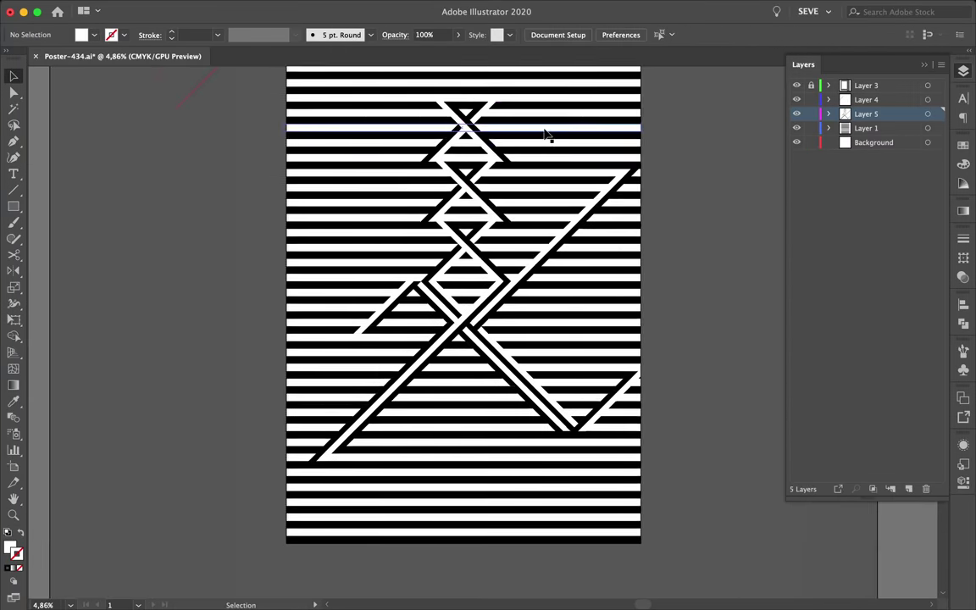
{"action": "scroll", "coordinate": [409, 255], "scroll_direction": "up", "scroll_amount": 5}
Step: Reshape a diagonal band to run the opposite diagonal, ending at the lower-left stripe edge
{"action": "left_click", "coordinate": [401, 260]}
{"action": "left_click_drag", "start_coordinate": [339, 211], "coordinate": [339, 210]}
{"action": "left_click", "coordinate": [491, 245]}
{"action": "left_click_drag", "start_coordinate": [519, 206], "coordinate": [566, 243]}
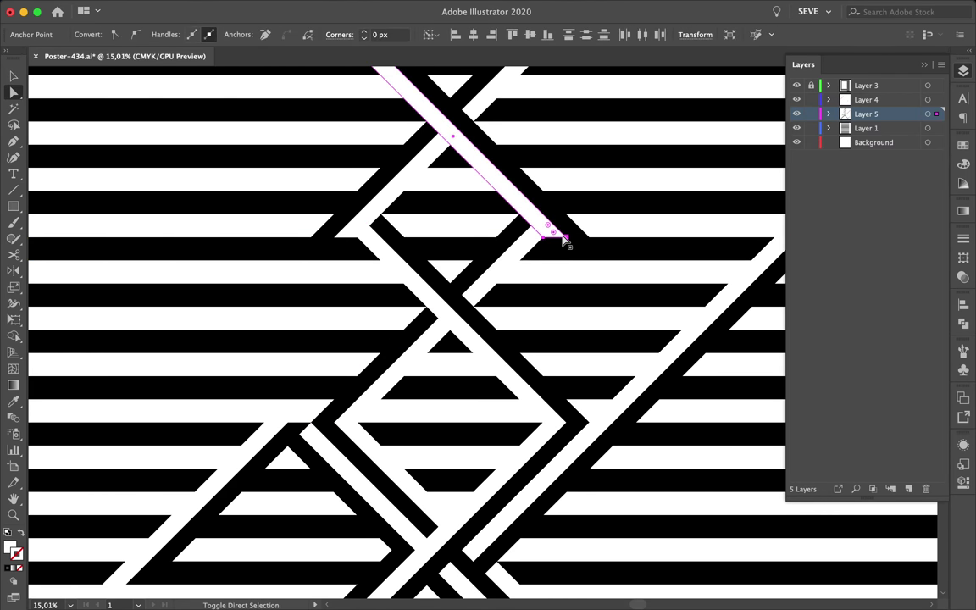
{"action": "left_click_drag", "start_coordinate": [553, 192], "coordinate": [370, 230]}
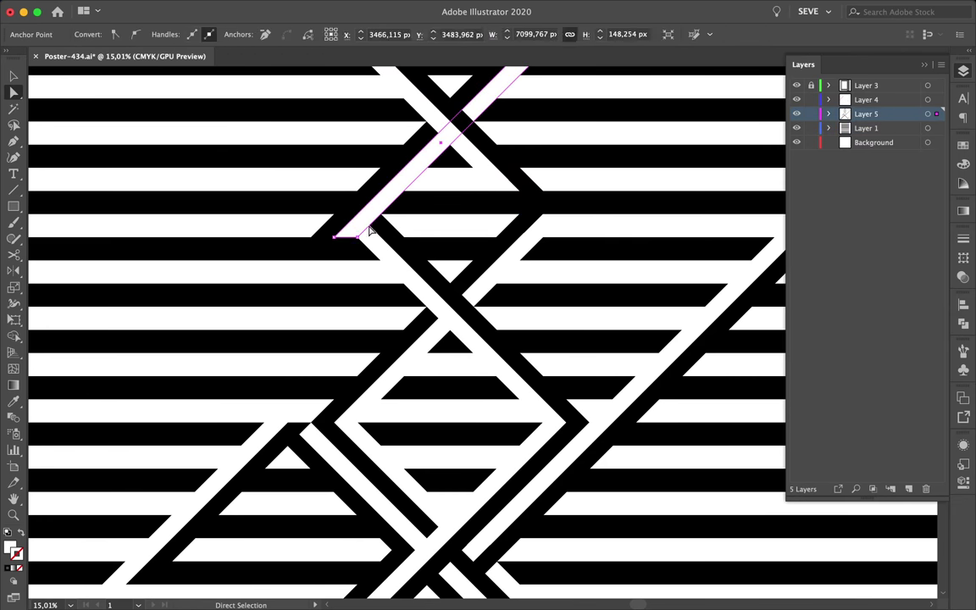
{"action": "mouse_move", "coordinate": [403, 197]}
{"action": "left_mouse_down"}
{"action": "mouse_move", "coordinate": [409, 172]}
{"action": "mouse_move", "coordinate": [339, 222]}
{"action": "left_mouse_up"}
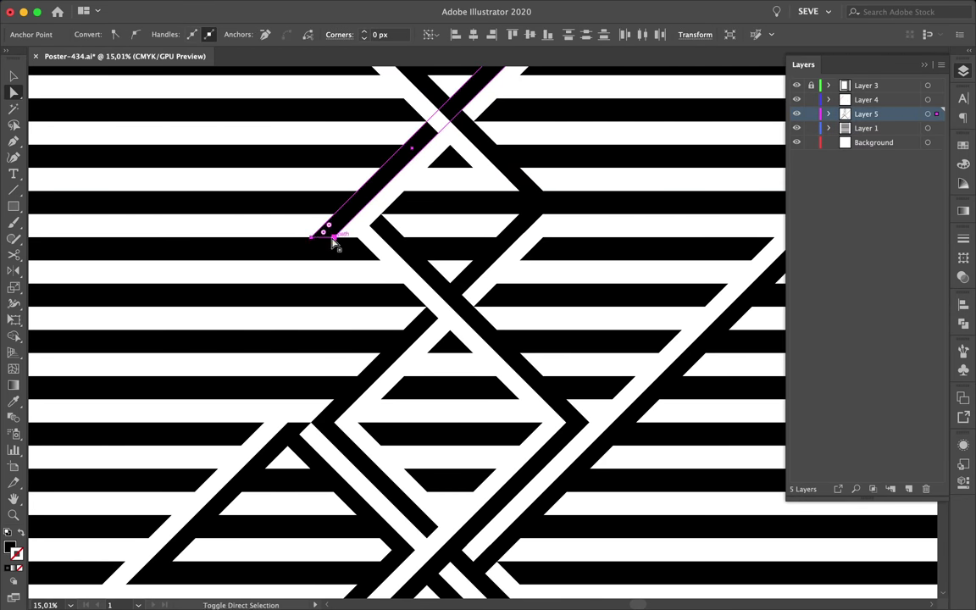
Step: Try dragging a horizontal band's end down-right into a diagonal, then undo it
{"action": "scroll", "coordinate": [335, 244], "scroll_direction": "down", "scroll_amount": 2, "text": "alt"}
{"action": "scroll", "coordinate": [355, 141], "scroll_direction": "up", "scroll_amount": 3, "text": "alt"}
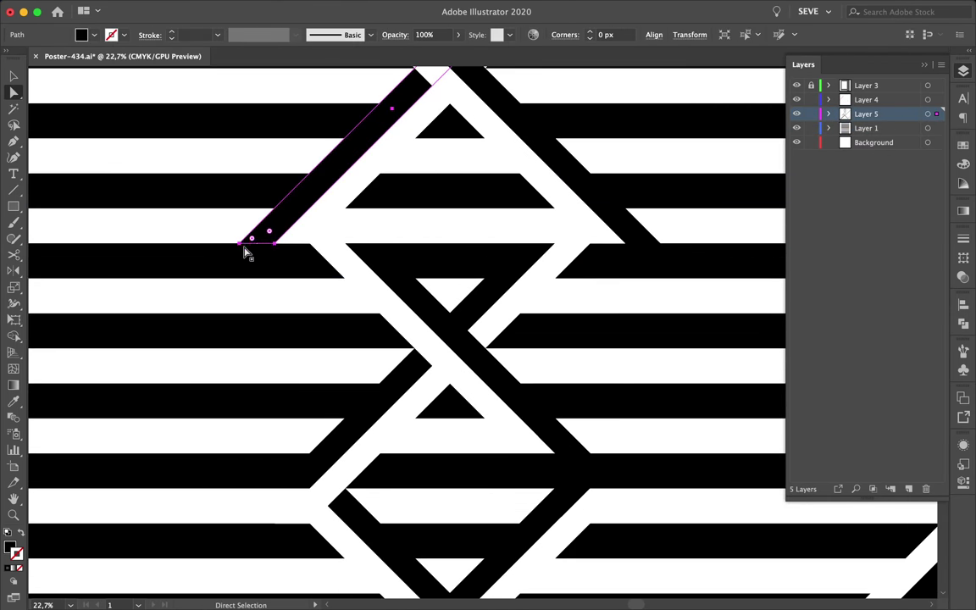
{"action": "left_click", "coordinate": [275, 245]}
{"action": "left_click_drag", "start_coordinate": [546, 244], "coordinate": [532, 502]}
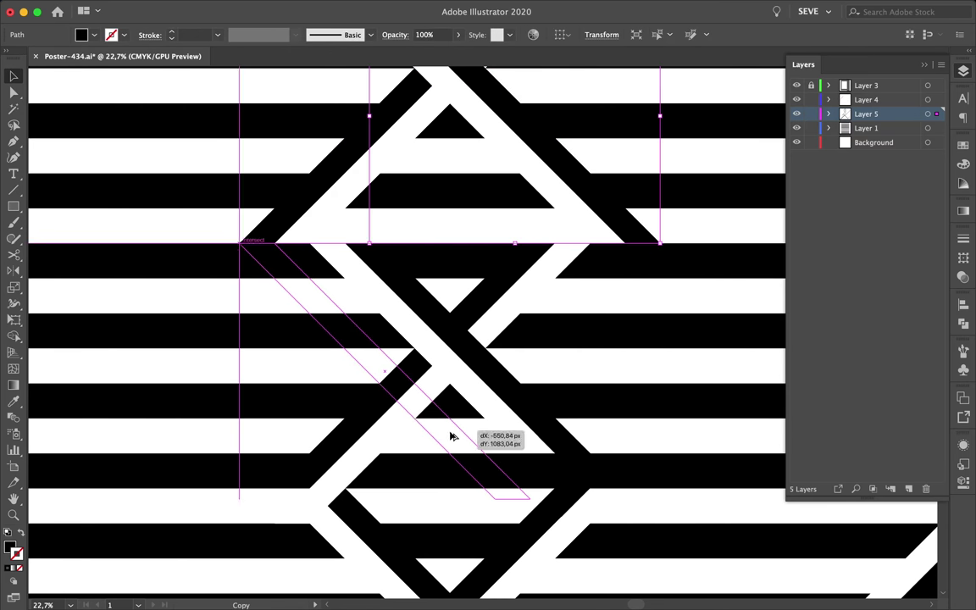
{"action": "left_click_drag", "start_coordinate": [402, 409], "coordinate": [338, 371]}
{"action": "key", "text": "ctrl+z"}
{"action": "key", "text": "ctrl+shift+z"}
{"action": "key", "text": "ctrl+z"}
{"action": "scroll", "coordinate": [328, 339], "scroll_direction": "down", "scroll_amount": 2, "text": "alt"}
Step: Select the magenta path, then clear the selection and return to the Selection tool
{"action": "left_click", "coordinate": [329, 339]}
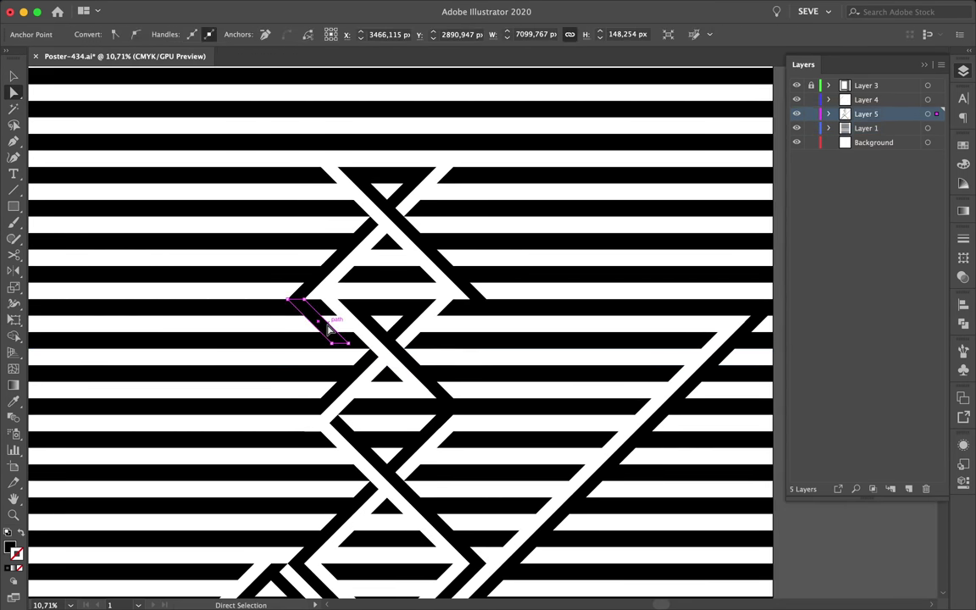
{"action": "left_click", "coordinate": [399, 327]}
{"action": "key", "text": "v"}
{"action": "scroll", "coordinate": [465, 305], "scroll_direction": "down", "scroll_amount": 2, "text": "alt"}
{"action": "scroll", "coordinate": [367, 298], "scroll_direction": "up", "scroll_amount": 3, "text": "alt"}
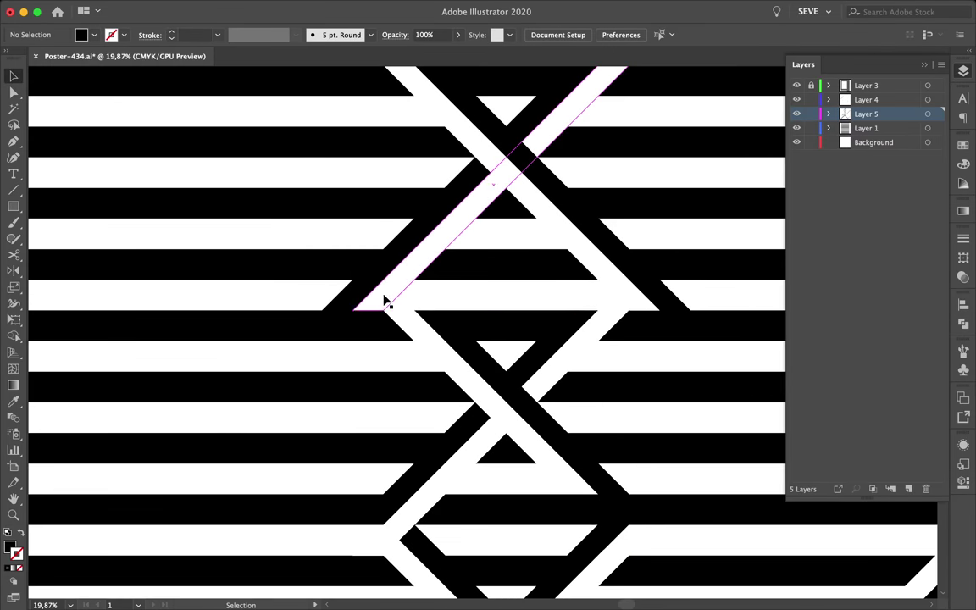
Step: Pull the up-right band's lower end point down-left so it meets the stripes
{"action": "left_click", "coordinate": [383, 310]}
{"action": "mouse_move", "coordinate": [455, 242]}
{"action": "left_mouse_down"}
{"action": "mouse_move", "coordinate": [359, 312]}
{"action": "mouse_move", "coordinate": [370, 272]}
{"action": "left_mouse_up"}
{"action": "scroll", "coordinate": [370, 272], "scroll_direction": "down", "scroll_amount": 1}
{"action": "left_click", "coordinate": [518, 283]}
{"action": "left_click", "coordinate": [589, 310]}
{"action": "left_click", "coordinate": [603, 304]}
{"action": "scroll", "coordinate": [603, 304], "scroll_direction": "down", "scroll_amount": 4}
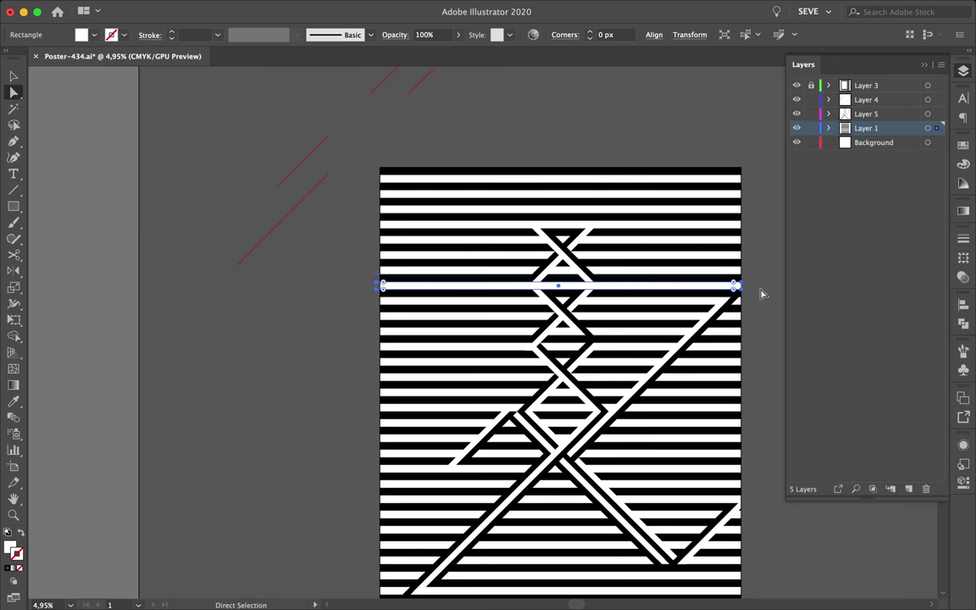
Step: Swing a diagonal band's end point up-right and send the band backward
{"action": "scroll", "coordinate": [683, 272], "scroll_direction": "up", "scroll_amount": 5}
{"action": "left_click", "coordinate": [473, 422]}
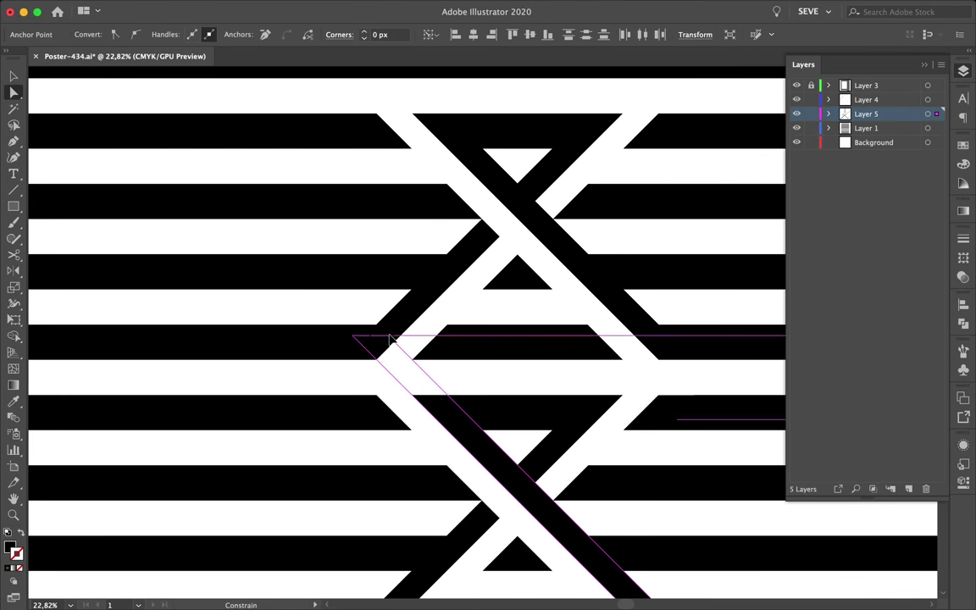
{"action": "left_click_drag", "start_coordinate": [391, 340], "coordinate": [398, 350]}
{"action": "right_click", "coordinate": [415, 350]}
{"action": "left_click", "coordinate": [605, 560]}
Step: Move another band's end point to reshape it, then send it back in stacking order
{"action": "scroll", "coordinate": [661, 278], "scroll_direction": "down", "scroll_amount": 1}
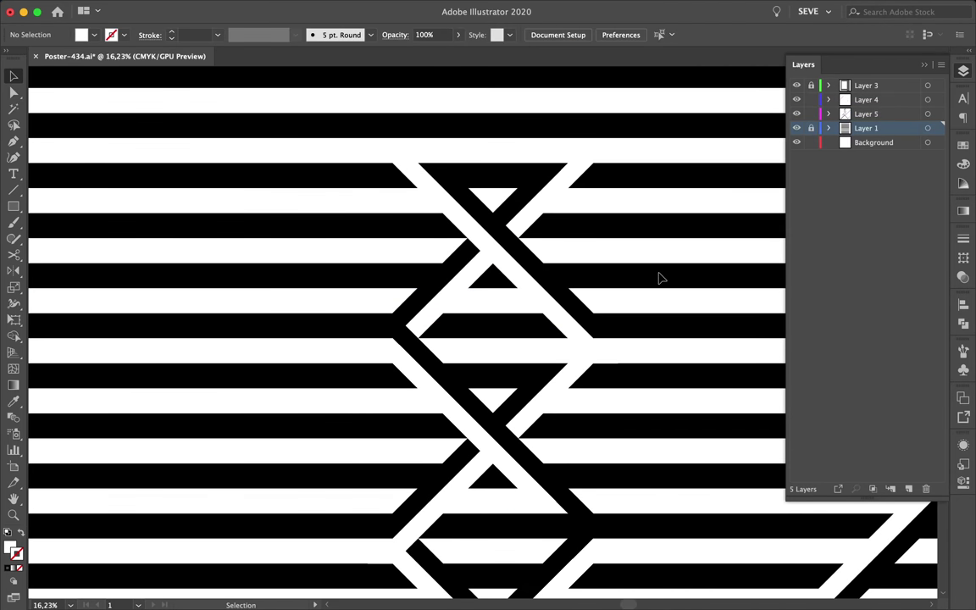
{"action": "key", "text": "ctrl+z"}
{"action": "key", "text": "a"}
{"action": "left_click", "coordinate": [561, 373]}
{"action": "left_click_drag", "start_coordinate": [600, 326], "coordinate": [562, 323]}
{"action": "right_click", "coordinate": [561, 322]}
{"action": "left_click", "coordinate": [746, 584]}
Step: Copy the X crossing above the top diamond and position it at the poster's top
{"action": "scroll", "coordinate": [715, 360], "scroll_direction": "down", "scroll_amount": 3}
{"action": "scroll", "coordinate": [714, 360], "scroll_direction": "up", "scroll_amount": 1}
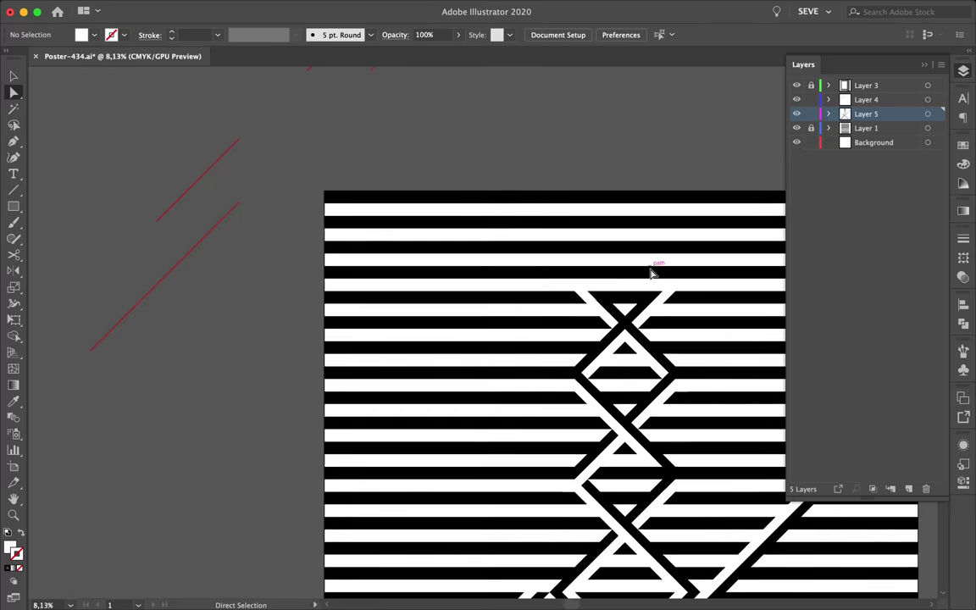
{"action": "key", "text": "v"}
{"action": "left_click", "coordinate": [628, 471]}
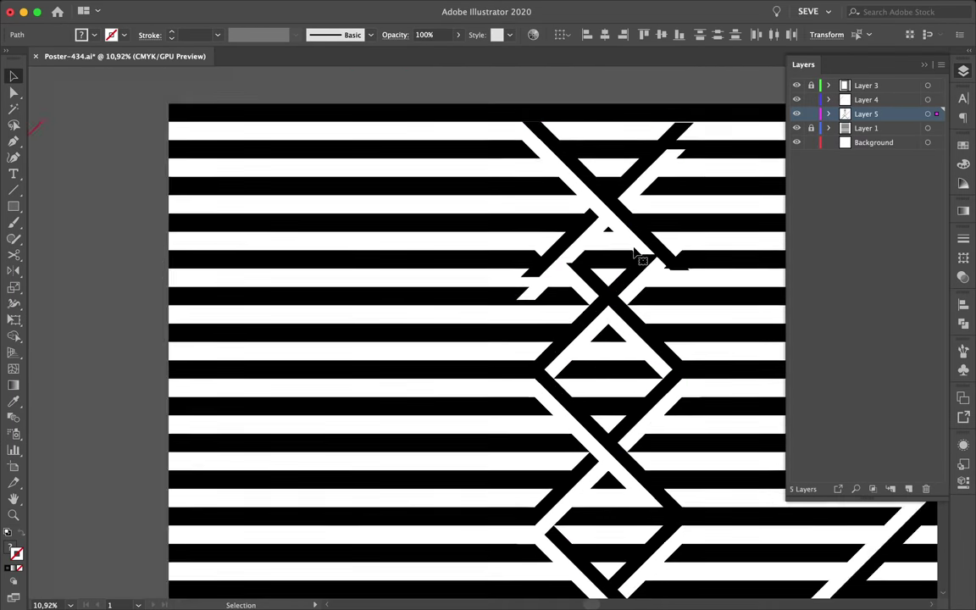
{"action": "scroll", "coordinate": [645, 254], "scroll_direction": "up", "scroll_amount": 3}
{"action": "left_click_drag", "start_coordinate": [646, 260], "coordinate": [634, 224]}
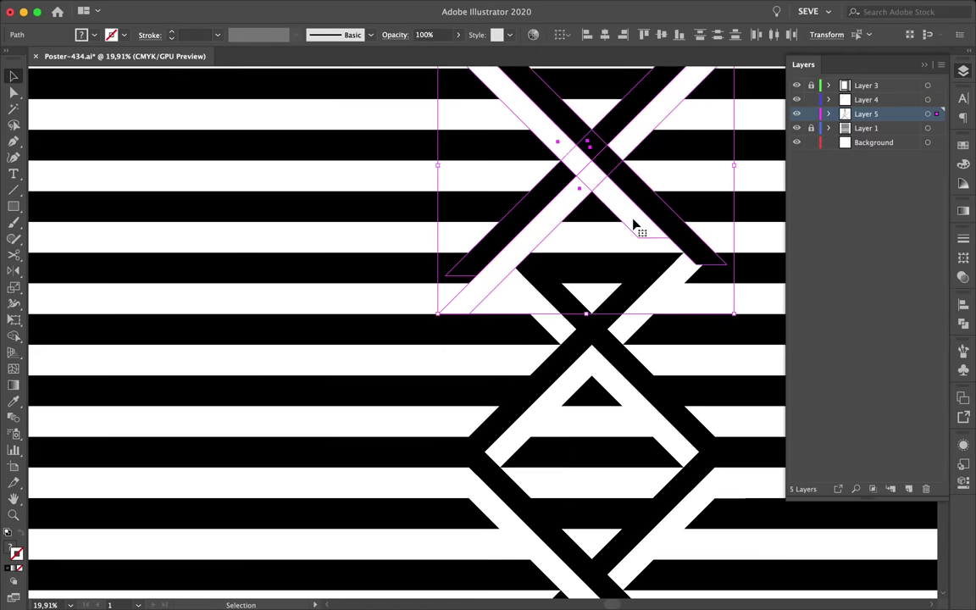
{"action": "scroll", "coordinate": [630, 127], "scroll_direction": "down", "scroll_amount": 2}
{"action": "scroll", "coordinate": [640, 153], "scroll_direction": "up", "scroll_amount": 2}
{"action": "scroll", "coordinate": [594, 195], "scroll_direction": "up", "scroll_amount": 2}
{"action": "left_click", "coordinate": [538, 218]}
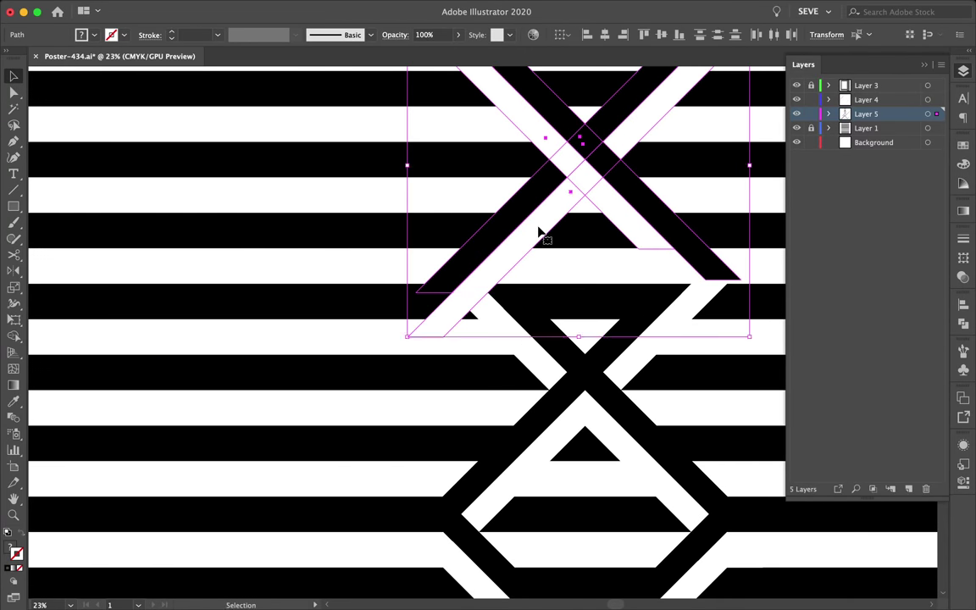
{"action": "left_click_drag", "start_coordinate": [538, 227], "coordinate": [474, 365]}
Step: Shorten the lower-left black band and extend its end down-left along the diagonal
{"action": "key", "text": "a"}
{"action": "left_click", "coordinate": [443, 264]}
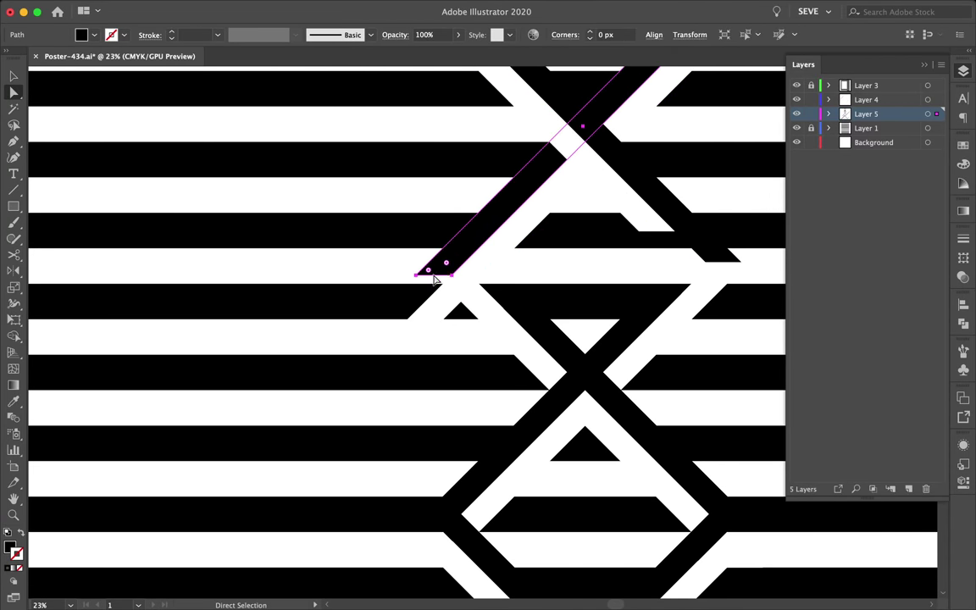
{"action": "mouse_move", "coordinate": [451, 274]}
{"action": "left_mouse_down"}
{"action": "mouse_move", "coordinate": [700, 269]}
{"action": "mouse_move", "coordinate": [727, 259]}
{"action": "left_mouse_up"}
{"action": "scroll", "coordinate": [737, 169], "scroll_direction": "down", "scroll_amount": 3}
{"action": "scroll", "coordinate": [712, 186], "scroll_direction": "down", "scroll_amount": 3}
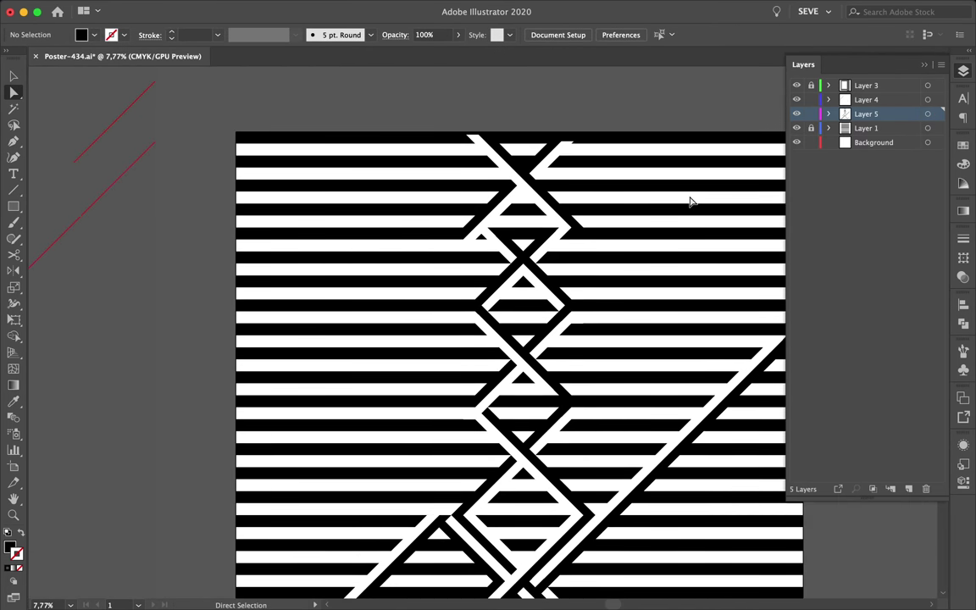
{"action": "left_click", "coordinate": [577, 229]}
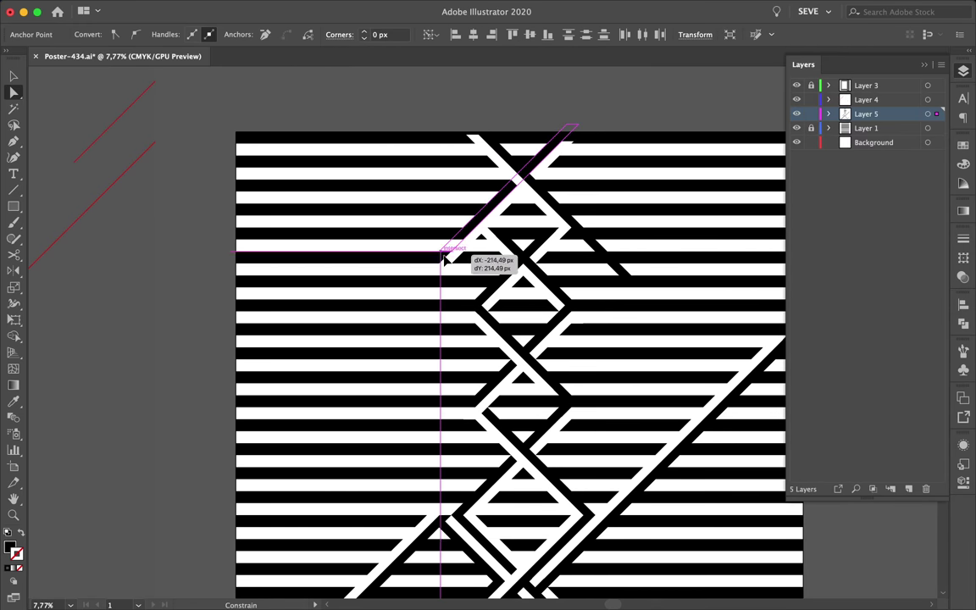
{"action": "left_click_drag", "start_coordinate": [444, 260], "coordinate": [443, 257]}
{"action": "scroll", "coordinate": [440, 256], "scroll_direction": "up", "scroll_amount": 2}
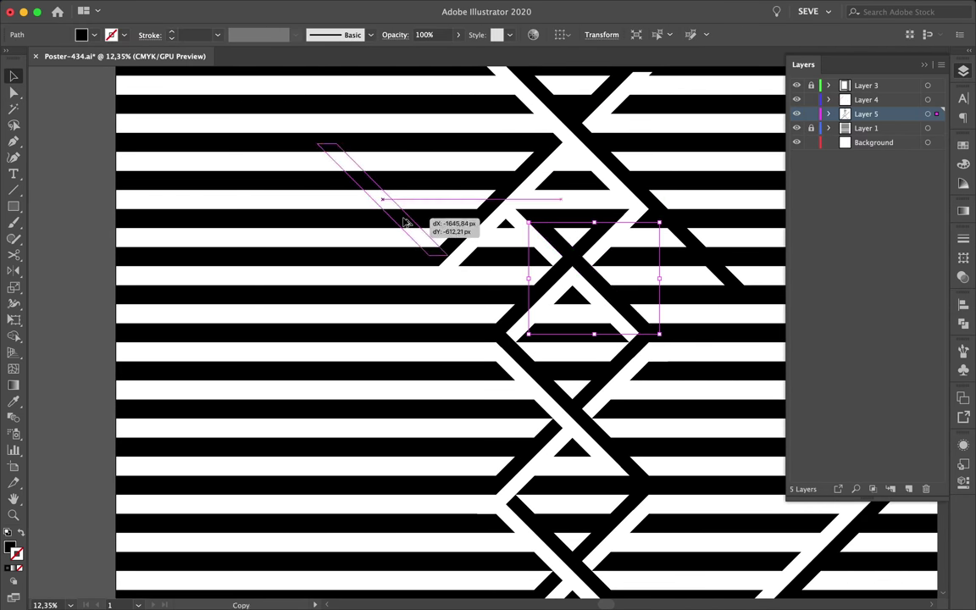
Step: Place a copy of the black band piece up-left and check its alignment in Outline view
{"action": "left_click_drag", "start_coordinate": [610, 297], "coordinate": [409, 225]}
{"action": "scroll", "coordinate": [408, 226], "scroll_direction": "up", "scroll_amount": 5}
{"action": "key", "text": "ctrl+y"}
{"action": "scroll", "coordinate": [509, 322], "scroll_direction": "up", "scroll_amount": 2}
{"action": "scroll", "coordinate": [532, 336], "scroll_direction": "up", "scroll_amount": 3}
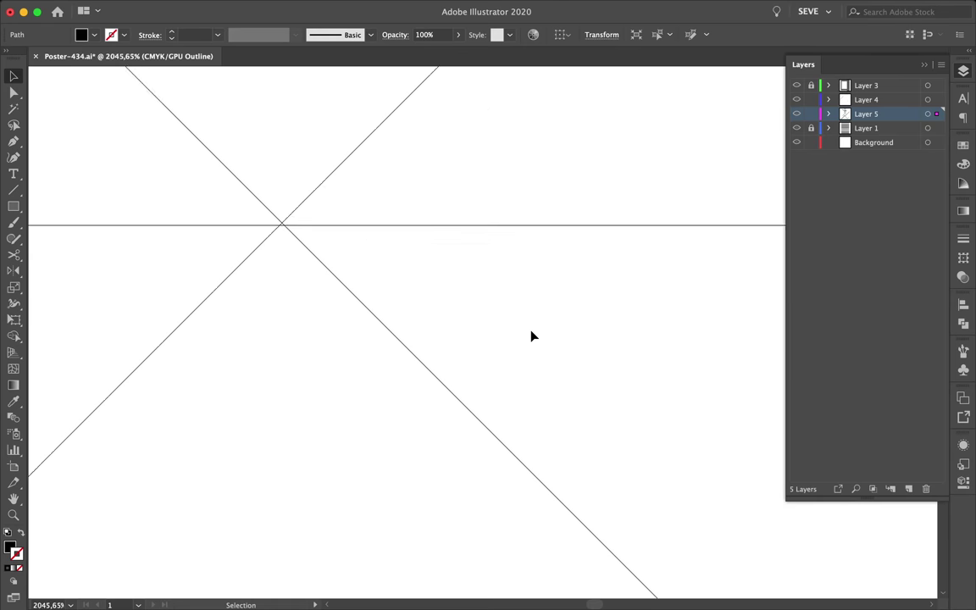
{"action": "scroll", "coordinate": [364, 215], "scroll_direction": "up", "scroll_amount": 3}
{"action": "scroll", "coordinate": [364, 215], "scroll_direction": "up", "scroll_amount": 5}
{"action": "scroll", "coordinate": [364, 217], "scroll_direction": "down", "scroll_amount": 2}
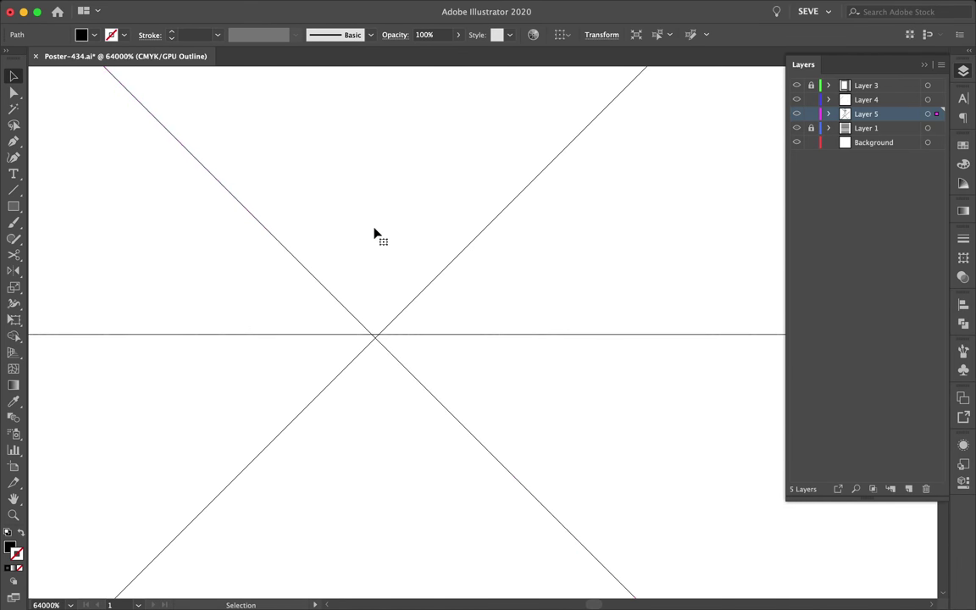
{"action": "scroll", "coordinate": [322, 283], "scroll_direction": "down", "scroll_amount": 1}
{"action": "key", "text": "ctrl+y"}
{"action": "key", "text": "ctrl+0"}
{"action": "key", "text": "v"}
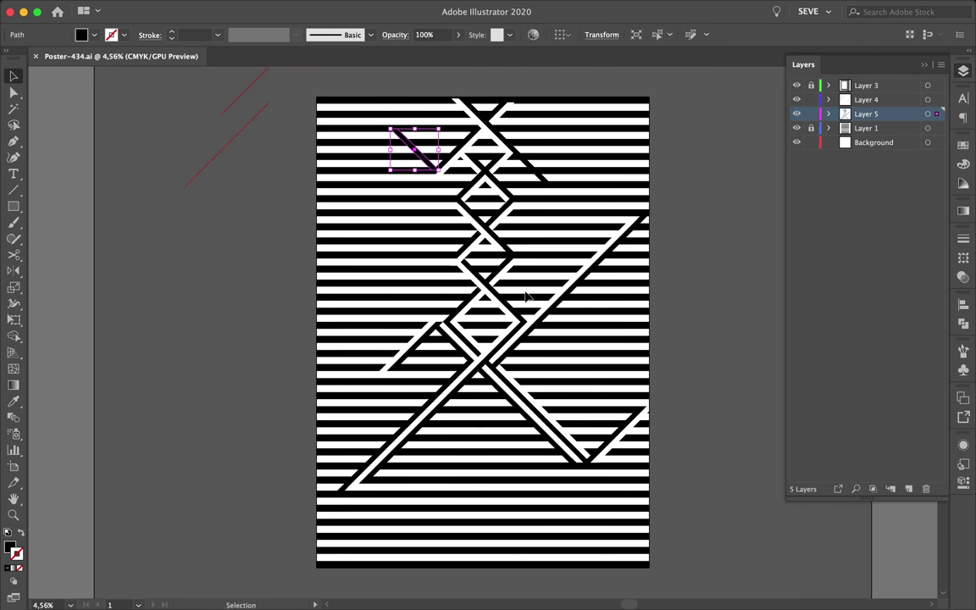
Step: Select one end of the diagonal band with the Direct Selection tool
{"action": "scroll", "coordinate": [374, 218], "scroll_direction": "up", "scroll_amount": 2}
{"action": "scroll", "coordinate": [409, 163], "scroll_direction": "up", "scroll_amount": 2}
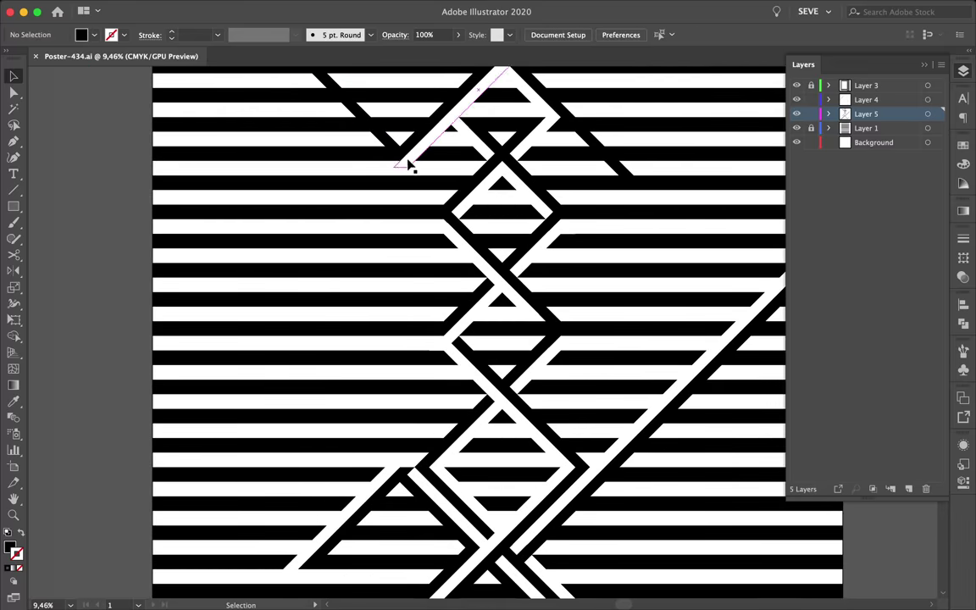
{"action": "key", "text": "F7"}
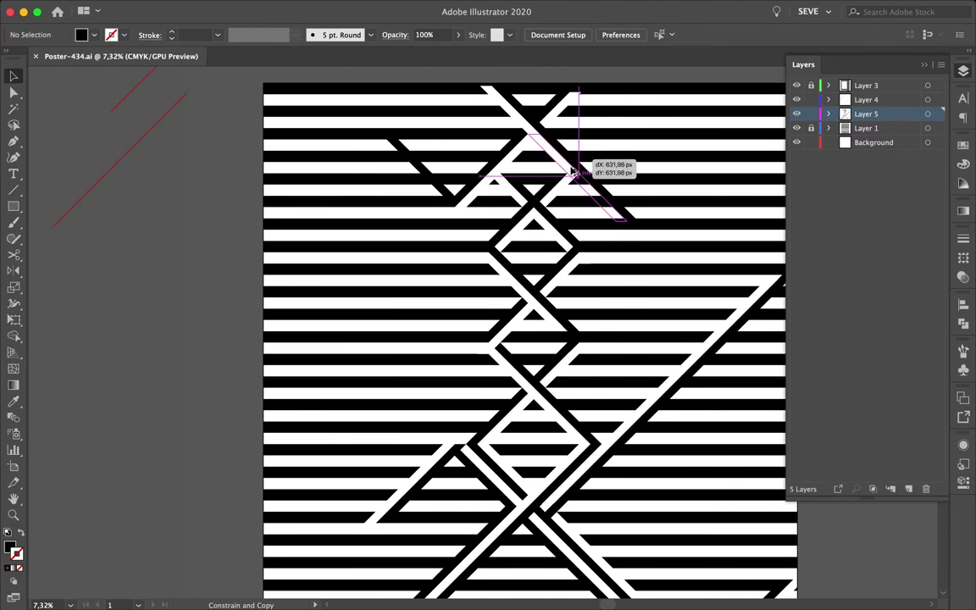
{"action": "key", "text": "a"}
{"action": "left_click_drag", "start_coordinate": [578, 184], "coordinate": [685, 273]}
{"action": "scroll", "coordinate": [674, 278], "scroll_direction": "up", "scroll_amount": 3}
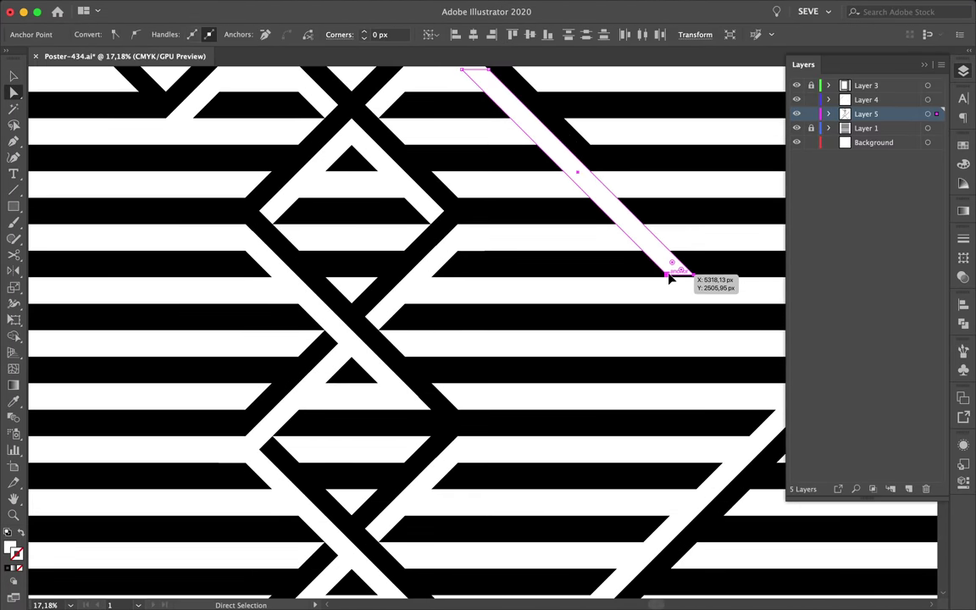
{"action": "key", "text": "v"}
{"action": "scroll", "coordinate": [576, 190], "scroll_direction": "down", "scroll_amount": 2}
{"action": "scroll", "coordinate": [555, 233], "scroll_direction": "down", "scroll_amount": 2}
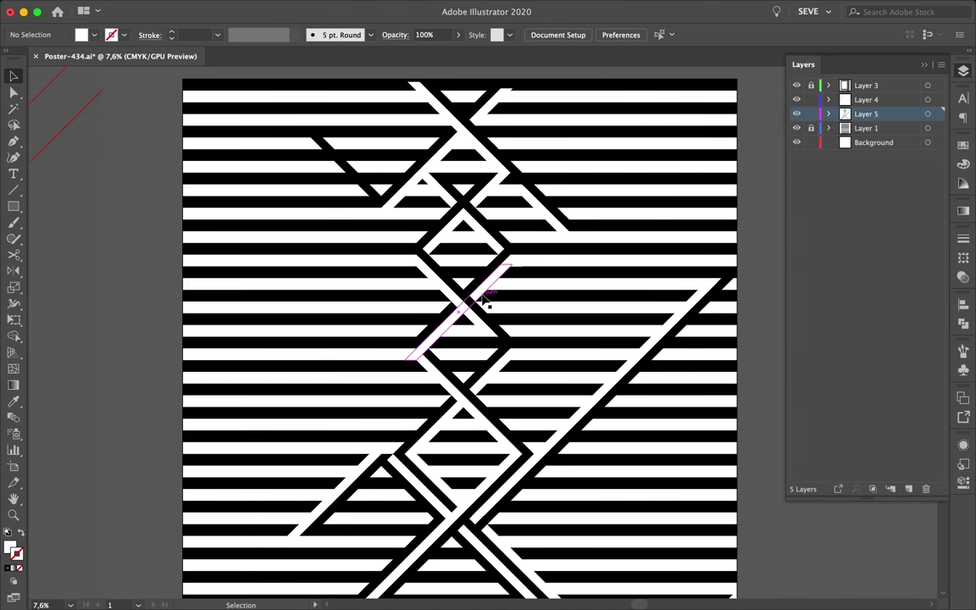
Step: Place a diagonal band copy beside the diamonds and align its tip precisely in Outline view
{"action": "left_click_drag", "start_coordinate": [622, 180], "coordinate": [624, 182]}
{"action": "scroll", "coordinate": [506, 298], "scroll_direction": "up", "scroll_amount": 5}
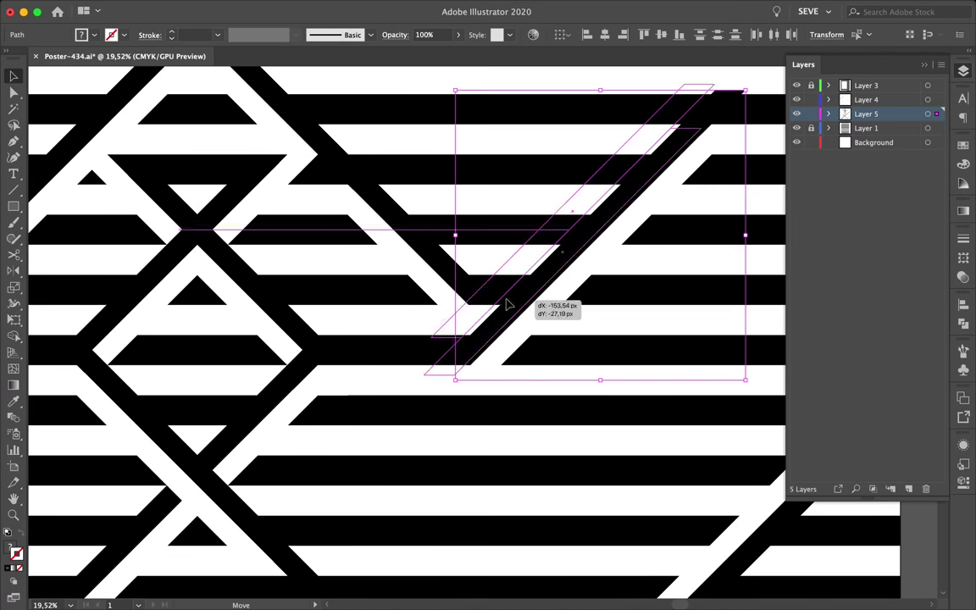
{"action": "left_click_drag", "start_coordinate": [506, 301], "coordinate": [506, 294]}
{"action": "scroll", "coordinate": [506, 294], "scroll_direction": "up", "scroll_amount": 2}
{"action": "left_click_drag", "start_coordinate": [357, 262], "coordinate": [344, 252]}
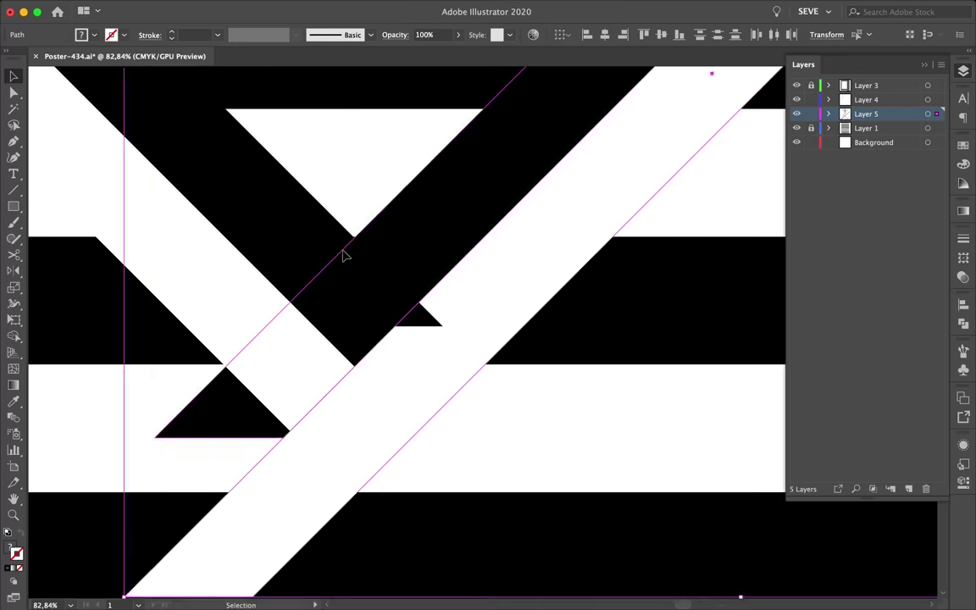
{"action": "scroll", "coordinate": [344, 253], "scroll_direction": "up", "scroll_amount": 5}
{"action": "key", "text": "super+y"}
{"action": "scroll", "coordinate": [407, 237], "scroll_direction": "down", "scroll_amount": 5}
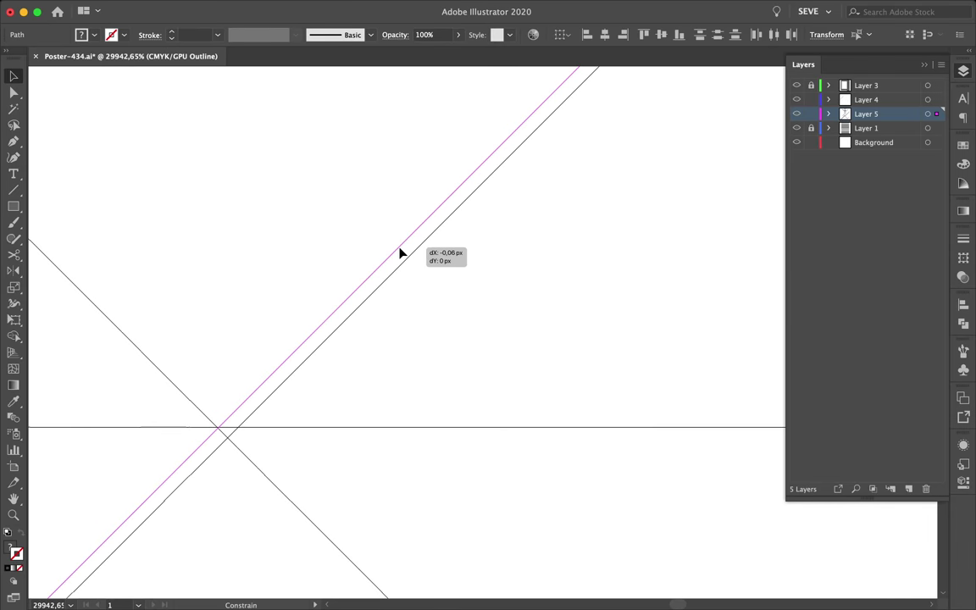
{"action": "scroll", "coordinate": [241, 415], "scroll_direction": "down", "scroll_amount": 10}
{"action": "key", "text": "super+y"}
{"action": "scroll", "coordinate": [445, 400], "scroll_direction": "up", "scroll_amount": 3}
{"action": "scroll", "coordinate": [445, 401], "scroll_direction": "up", "scroll_amount": 2}
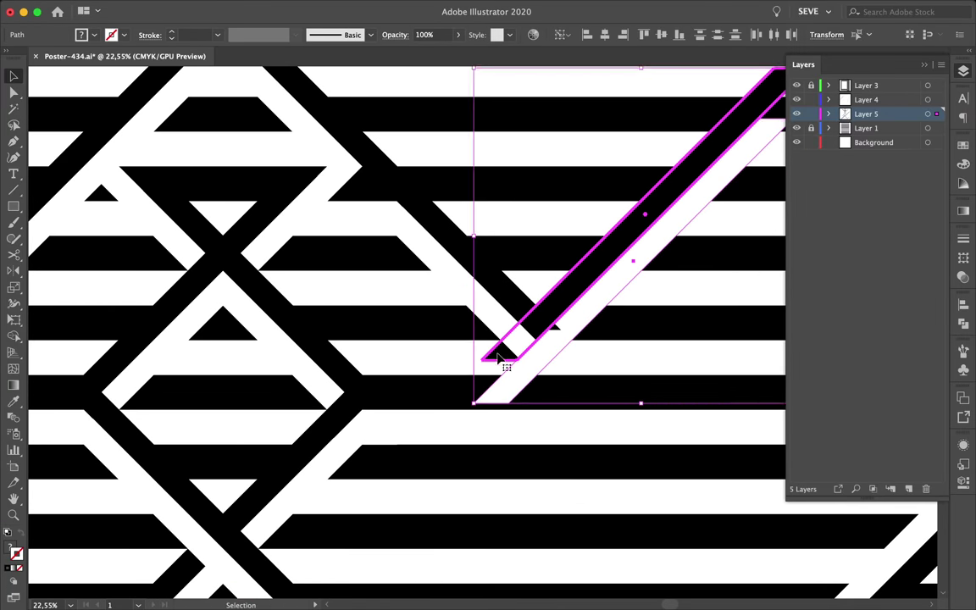
Step: Trim the band by moving its end point down-left, then deselect it
{"action": "key", "text": "a"}
{"action": "scroll", "coordinate": [519, 364], "scroll_direction": "down", "scroll_amount": 1}
{"action": "mouse_move", "coordinate": [555, 324]}
{"action": "left_mouse_down"}
{"action": "mouse_move", "coordinate": [599, 317]}
{"action": "mouse_move", "coordinate": [477, 408]}
{"action": "left_mouse_up"}
{"action": "key", "text": "super+shift+a"}
{"action": "scroll", "coordinate": [597, 355], "scroll_direction": "down", "scroll_amount": 2}
{"action": "scroll", "coordinate": [592, 349], "scroll_direction": "down", "scroll_amount": 3}
{"action": "scroll", "coordinate": [538, 316], "scroll_direction": "down", "scroll_amount": 1}
{"action": "scroll", "coordinate": [469, 392], "scroll_direction": "up", "scroll_amount": 2}
Step: Move the X crossing left and snap the band exactly onto the neighbouring edge
{"action": "left_click_drag", "start_coordinate": [455, 415], "coordinate": [337, 427]}
{"action": "scroll", "coordinate": [337, 427], "scroll_direction": "up", "scroll_amount": 3}
{"action": "scroll", "coordinate": [336, 428], "scroll_direction": "up", "scroll_amount": 3}
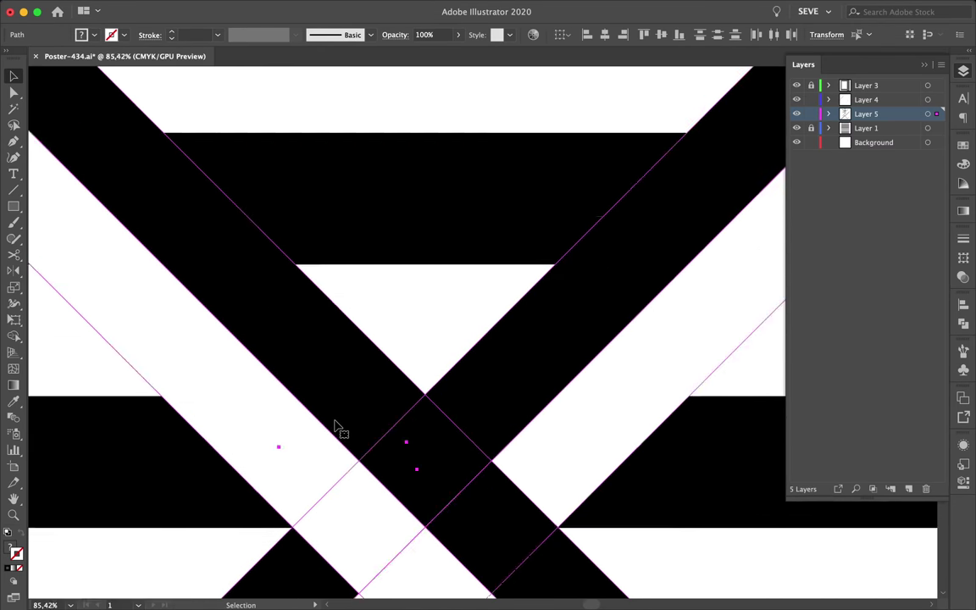
{"action": "scroll", "coordinate": [338, 427], "scroll_direction": "up", "scroll_amount": 2}
{"action": "scroll", "coordinate": [338, 424], "scroll_direction": "up", "scroll_amount": 2}
{"action": "key", "text": "super+y"}
{"action": "scroll", "coordinate": [99, 430], "scroll_direction": "up", "scroll_amount": 5}
{"action": "scroll", "coordinate": [99, 431], "scroll_direction": "up", "scroll_amount": 5}
{"action": "left_click_drag", "start_coordinate": [99, 431], "coordinate": [164, 450]}
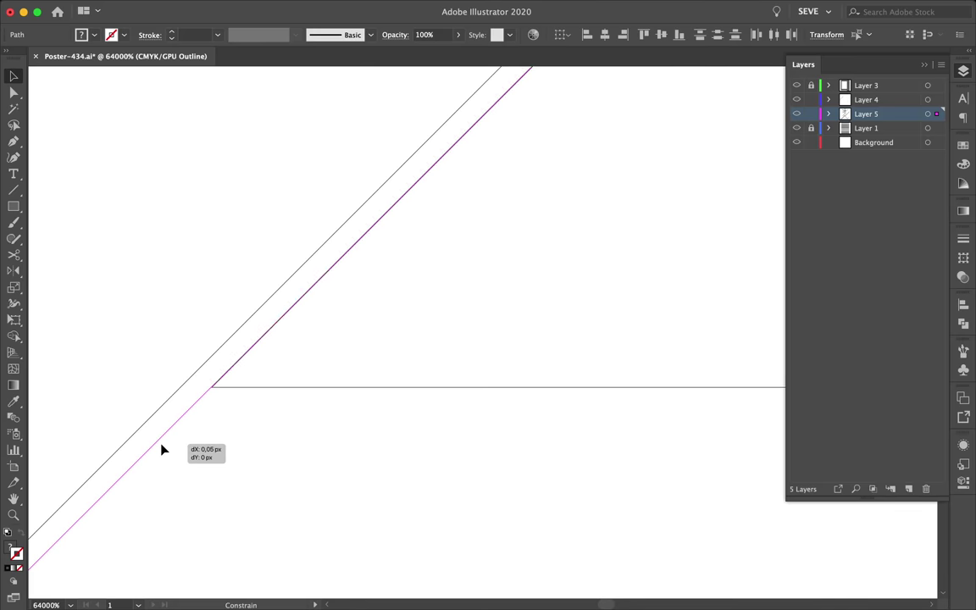
{"action": "key", "text": "super+0"}
{"action": "key", "text": "super+y"}
{"action": "scroll", "coordinate": [386, 290], "scroll_direction": "up", "scroll_amount": 3}
{"action": "left_click", "coordinate": [209, 220]}
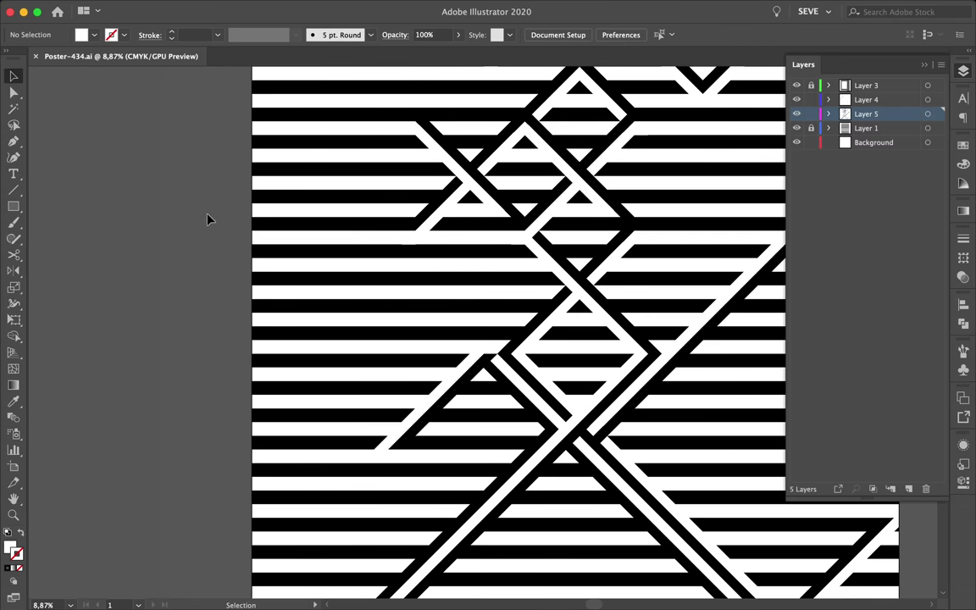
Step: Copy the X crossing further left and align its edge with the band in Outline view
{"action": "left_click", "coordinate": [568, 310]}
{"action": "left_click_drag", "start_coordinate": [568, 310], "coordinate": [501, 314]}
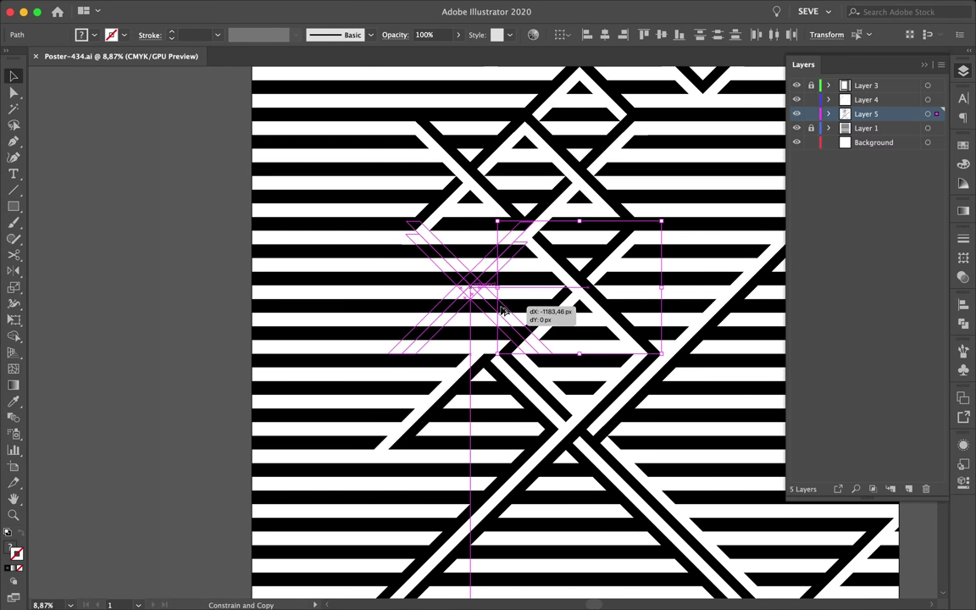
{"action": "scroll", "coordinate": [532, 289], "scroll_direction": "up", "scroll_amount": 2}
{"action": "scroll", "coordinate": [532, 290], "scroll_direction": "up", "scroll_amount": 3}
{"action": "scroll", "coordinate": [531, 290], "scroll_direction": "up", "scroll_amount": 3}
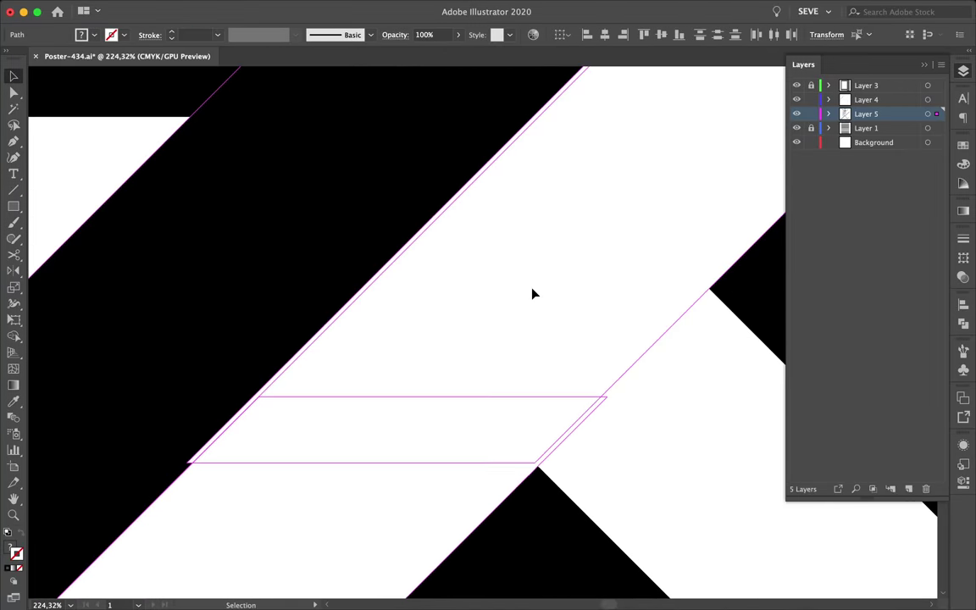
{"action": "scroll", "coordinate": [538, 291], "scroll_direction": "up", "scroll_amount": 2}
{"action": "key", "text": "super+y"}
{"action": "scroll", "coordinate": [737, 415], "scroll_direction": "up", "scroll_amount": 3}
{"action": "scroll", "coordinate": [455, 324], "scroll_direction": "up", "scroll_amount": 3}
{"action": "left_click_drag", "start_coordinate": [455, 324], "coordinate": [408, 318]}
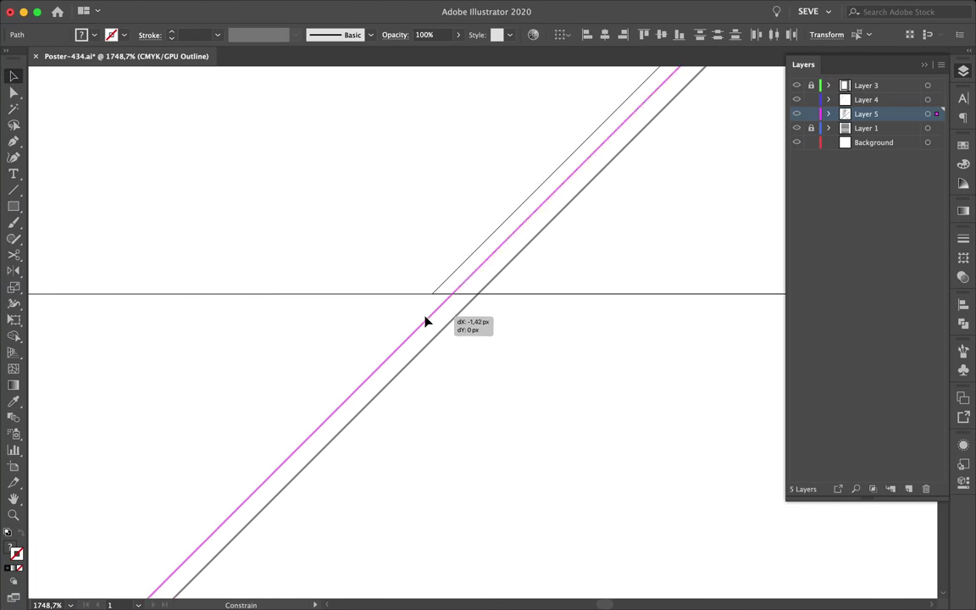
{"action": "scroll", "coordinate": [407, 318], "scroll_direction": "down", "scroll_amount": 5}
{"action": "key", "text": "super+y"}
{"action": "key", "text": "super+y"}
{"action": "scroll", "coordinate": [580, 407], "scroll_direction": "up", "scroll_amount": 2}
{"action": "scroll", "coordinate": [580, 406], "scroll_direction": "up", "scroll_amount": 5}
{"action": "scroll", "coordinate": [534, 403], "scroll_direction": "down", "scroll_amount": 3}
Step: Line the diagonal band up exactly against the other diagonal, then return to full-colour preview
{"action": "left_click", "coordinate": [533, 410]}
{"action": "scroll", "coordinate": [533, 410], "scroll_direction": "up", "scroll_amount": 1}
{"action": "scroll", "coordinate": [406, 412], "scroll_direction": "up", "scroll_amount": 3}
{"action": "scroll", "coordinate": [500, 435], "scroll_direction": "up", "scroll_amount": 2}
{"action": "scroll", "coordinate": [420, 336], "scroll_direction": "up", "scroll_amount": 2}
{"action": "scroll", "coordinate": [683, 453], "scroll_direction": "up", "scroll_amount": 5}
{"action": "scroll", "coordinate": [675, 301], "scroll_direction": "up", "scroll_amount": 5}
{"action": "scroll", "coordinate": [558, 272], "scroll_direction": "up", "scroll_amount": 5}
{"action": "left_click_drag", "start_coordinate": [710, 325], "coordinate": [667, 318]}
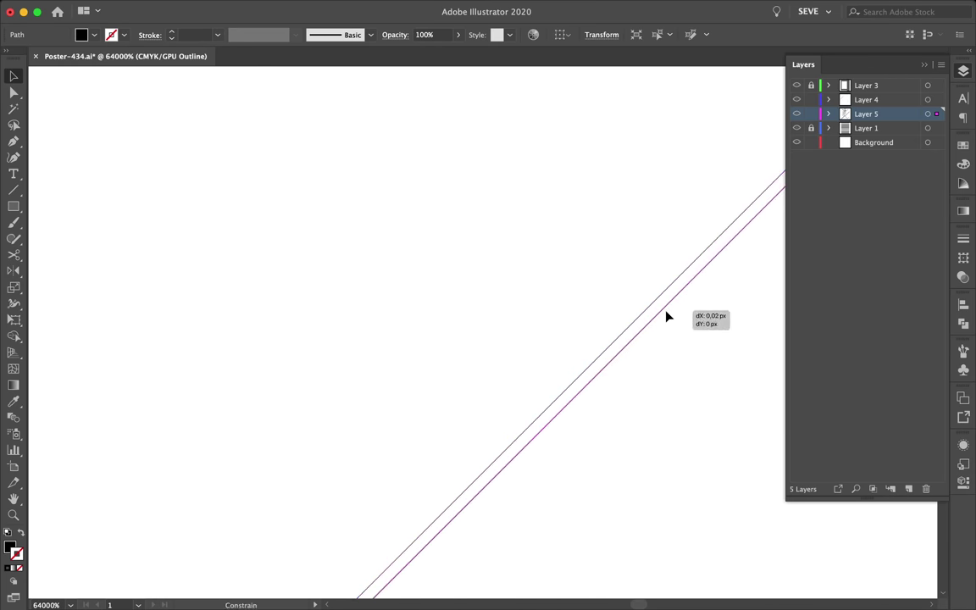
{"action": "left_click", "coordinate": [601, 259]}
{"action": "key", "text": "ctrl+0"}
{"action": "key", "text": "ctrl+y"}
Step: Reposition the diagonal band pieces with Direct Selection to close the gap and complete the triangle
{"action": "scroll", "coordinate": [525, 255], "scroll_direction": "up", "scroll_amount": 3}
{"action": "scroll", "coordinate": [526, 258], "scroll_direction": "down", "scroll_amount": 5}
{"action": "scroll", "coordinate": [523, 262], "scroll_direction": "up", "scroll_amount": 3}
{"action": "scroll", "coordinate": [473, 331], "scroll_direction": "down", "scroll_amount": 2}
{"action": "scroll", "coordinate": [560, 306], "scroll_direction": "down", "scroll_amount": 3}
{"action": "scroll", "coordinate": [576, 316], "scroll_direction": "up", "scroll_amount": 4}
{"action": "key", "text": "a"}
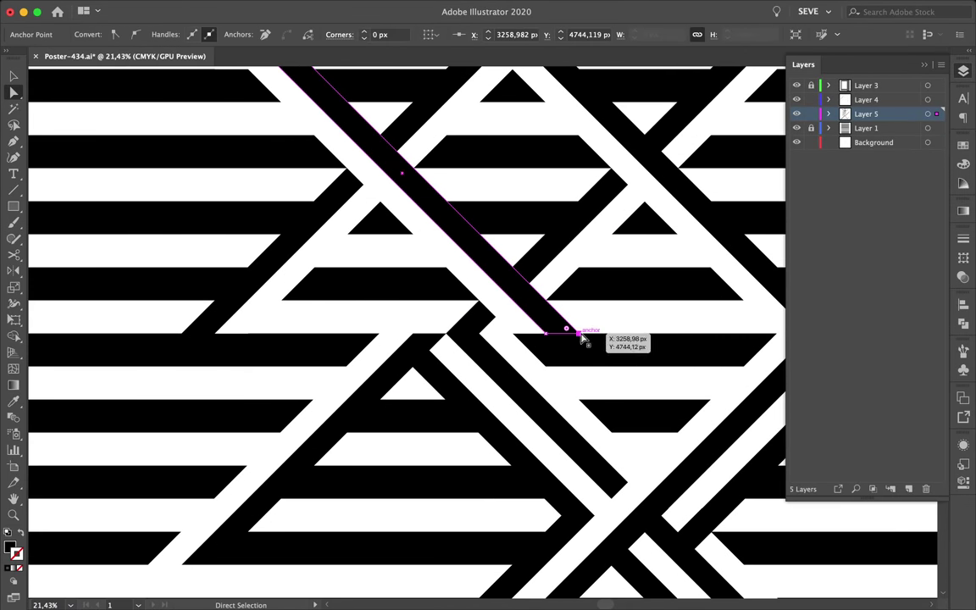
{"action": "left_click_drag", "start_coordinate": [507, 288], "coordinate": [523, 329]}
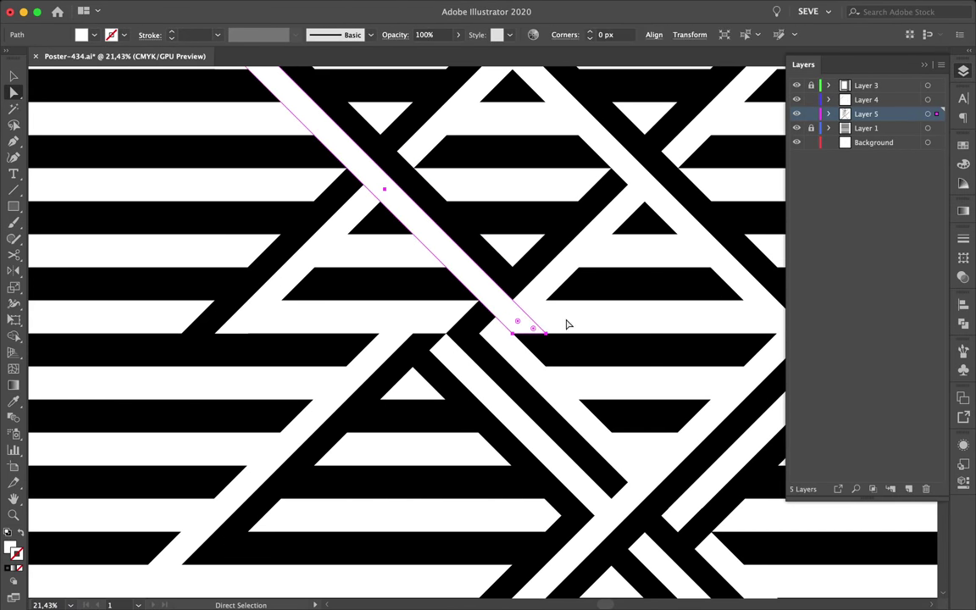
{"action": "left_click_drag", "start_coordinate": [449, 277], "coordinate": [534, 338]}
{"action": "scroll", "coordinate": [451, 364], "scroll_direction": "down", "scroll_amount": 2}
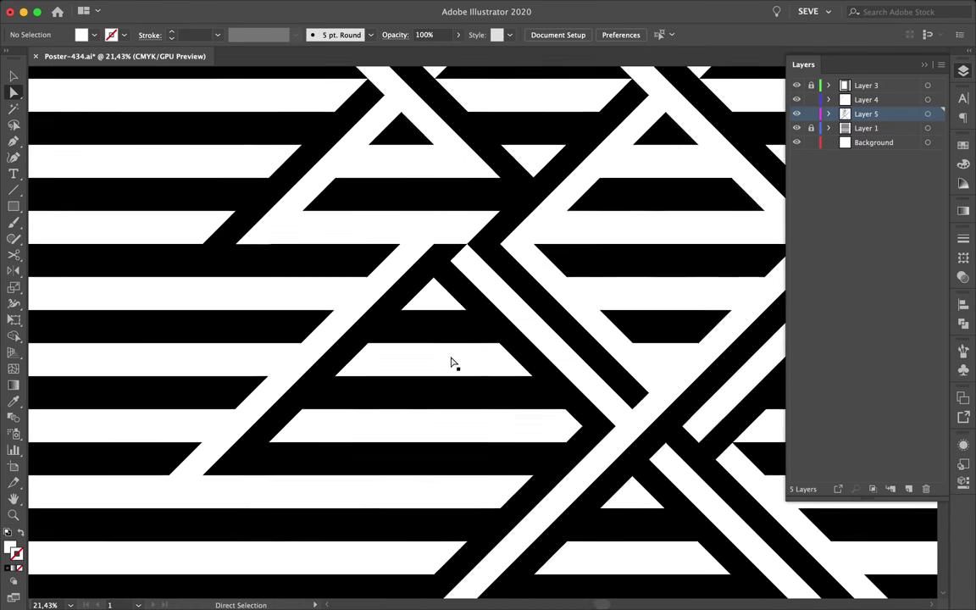
{"action": "left_click_drag", "start_coordinate": [455, 292], "coordinate": [440, 274]}
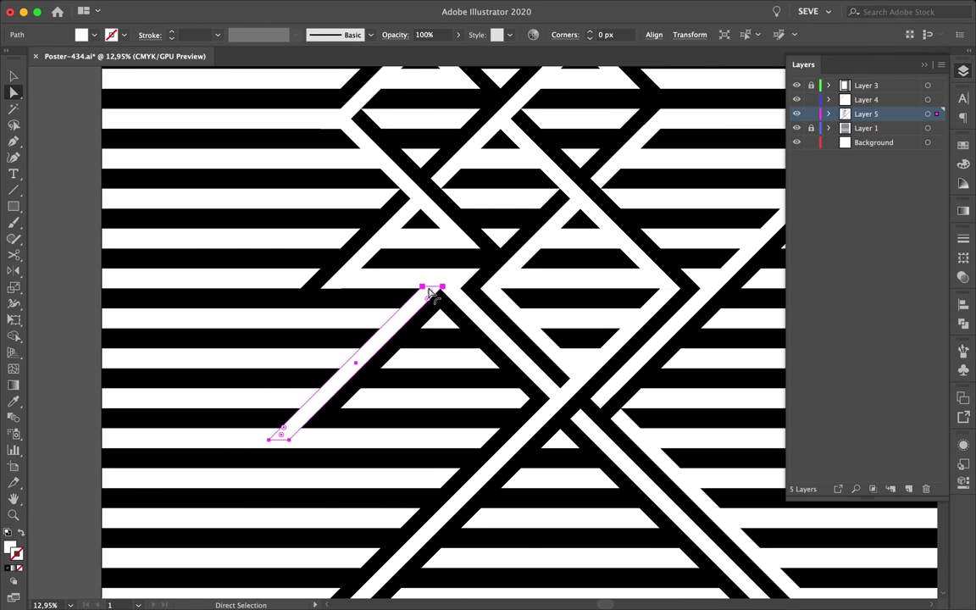
{"action": "scroll", "coordinate": [373, 277], "scroll_direction": "up", "scroll_amount": 2}
{"action": "scroll", "coordinate": [388, 274], "scroll_direction": "down", "scroll_amount": 5}
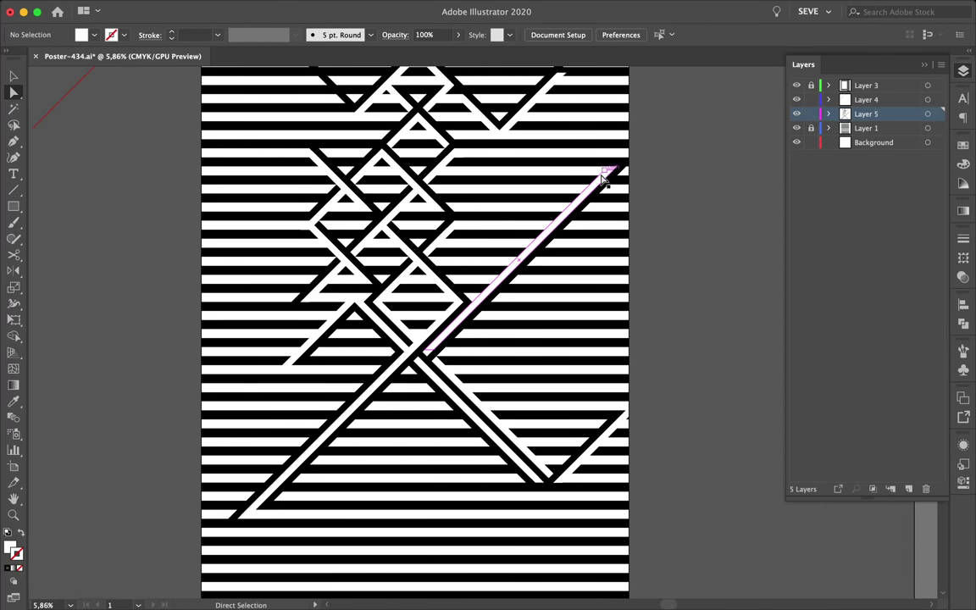
Step: Try stretching the band's top end, then undo the bad reshape
{"action": "left_click", "coordinate": [622, 167]}
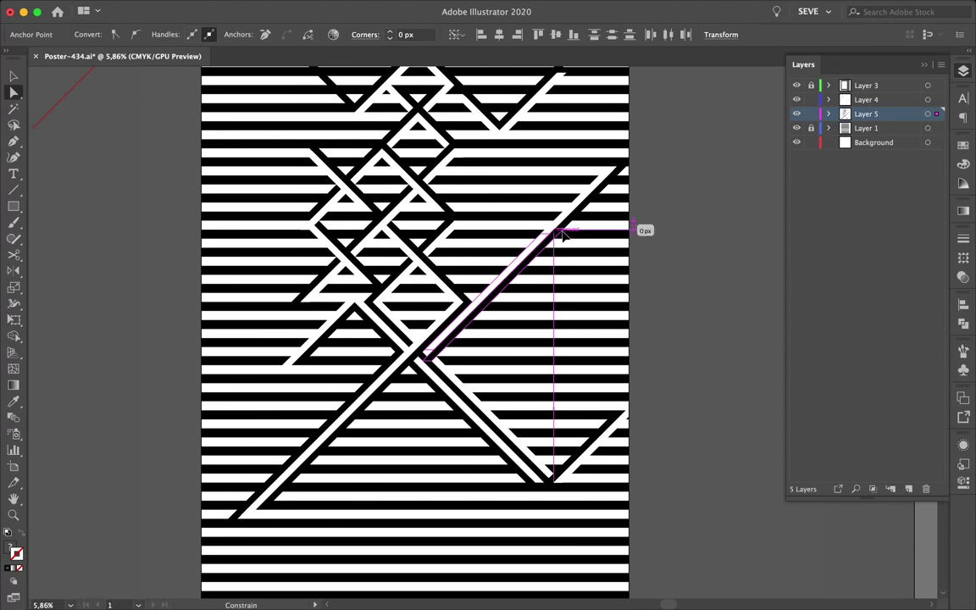
{"action": "left_click_drag", "start_coordinate": [542, 261], "coordinate": [542, 260]}
{"action": "scroll", "coordinate": [508, 348], "scroll_direction": "up", "scroll_amount": 3}
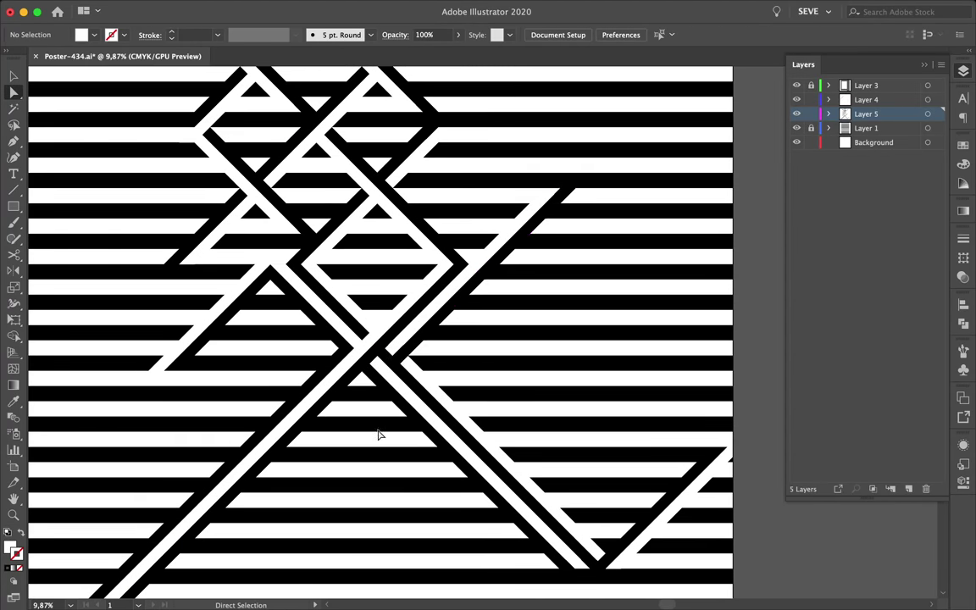
{"action": "key", "text": "cmd+z"}
Step: Place a copy of the diagonal band and align it precisely with the edge
{"action": "mouse_move", "coordinate": [351, 424]}
{"action": "left_mouse_down"}
{"action": "mouse_move", "coordinate": [377, 398]}
{"action": "mouse_move", "coordinate": [323, 461]}
{"action": "left_mouse_up"}
{"action": "scroll", "coordinate": [382, 393], "scroll_direction": "up", "scroll_amount": 5}
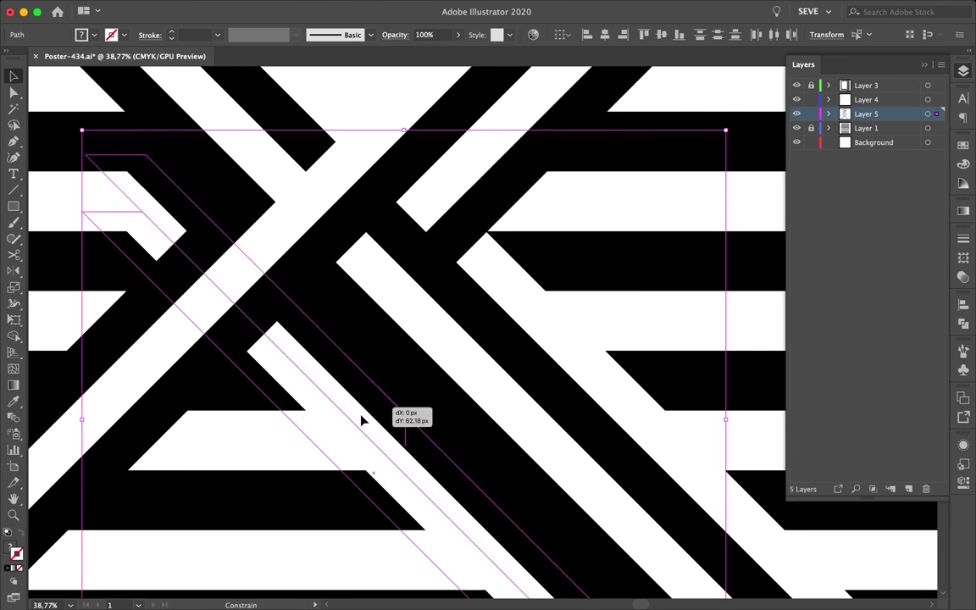
{"action": "scroll", "coordinate": [297, 432], "scroll_direction": "up", "scroll_amount": 5}
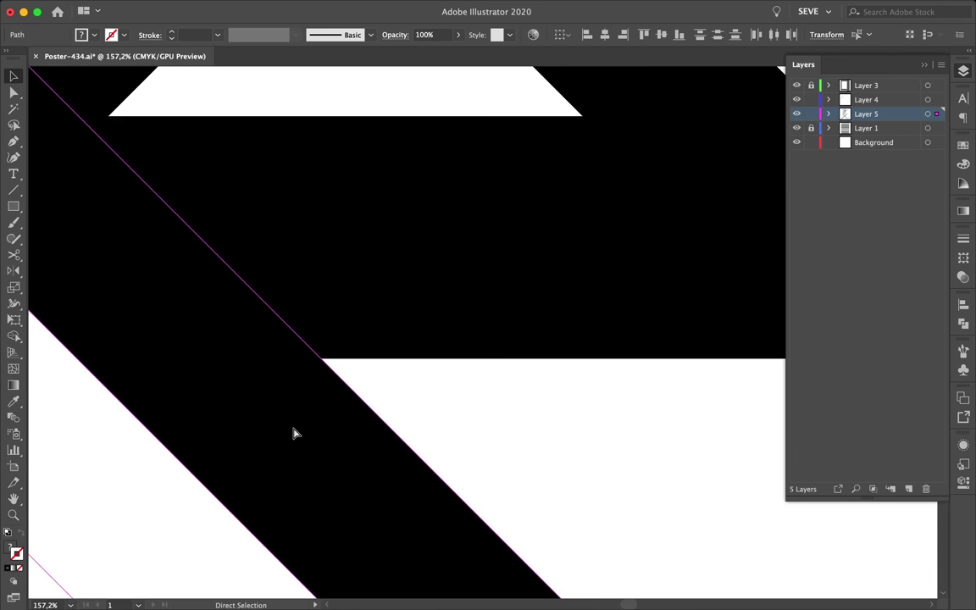
{"action": "left_click_drag", "start_coordinate": [323, 461], "coordinate": [356, 416]}
{"action": "scroll", "coordinate": [356, 416], "scroll_direction": "down", "scroll_amount": 5}
{"action": "scroll", "coordinate": [356, 411], "scroll_direction": "down", "scroll_amount": 5}
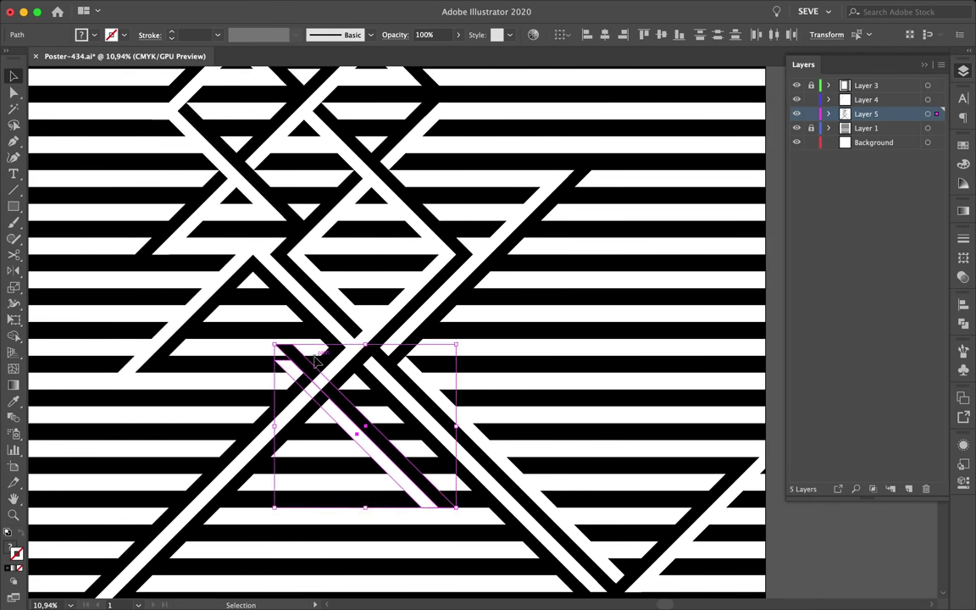
Step: Reselect the short diagonal band and drag a copy straight down the poster
{"action": "key", "text": "a"}
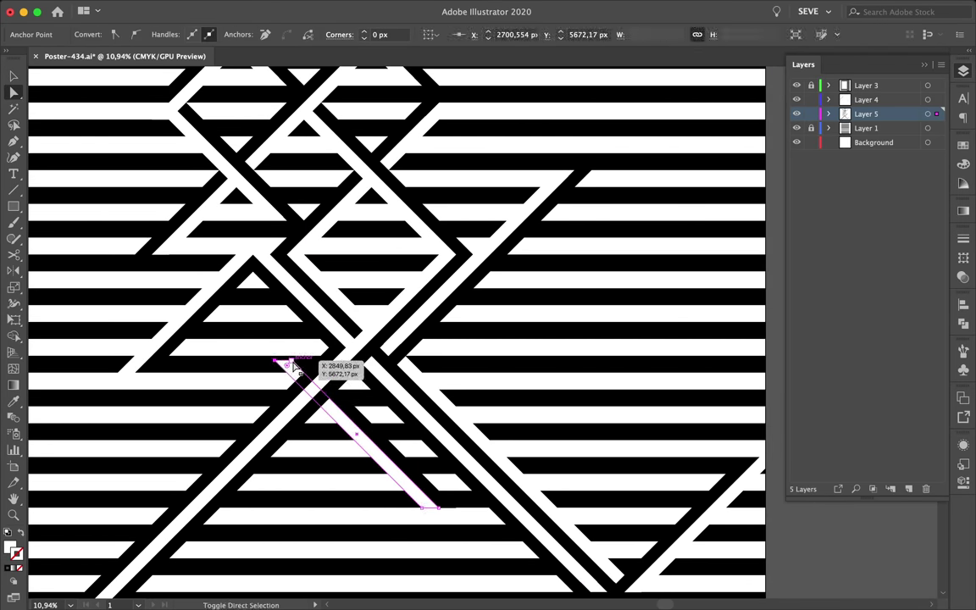
{"action": "left_click", "coordinate": [457, 371]}
{"action": "scroll", "coordinate": [398, 385], "scroll_direction": "up", "scroll_amount": 3}
{"action": "left_click", "coordinate": [374, 400]}
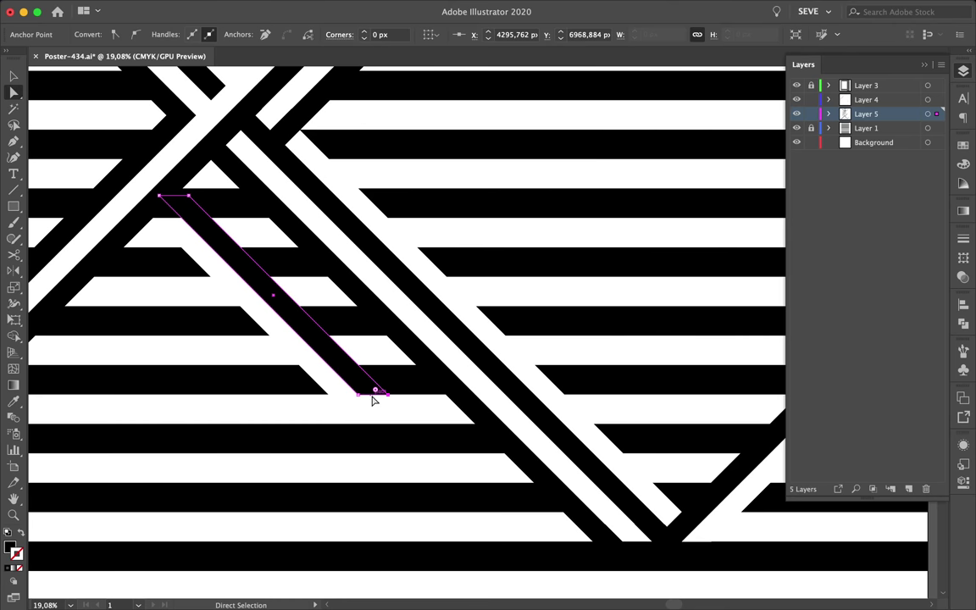
{"action": "scroll", "coordinate": [352, 410], "scroll_direction": "down", "scroll_amount": 3}
{"action": "key", "text": "v"}
{"action": "left_click_drag", "start_coordinate": [251, 431], "coordinate": [279, 483]}
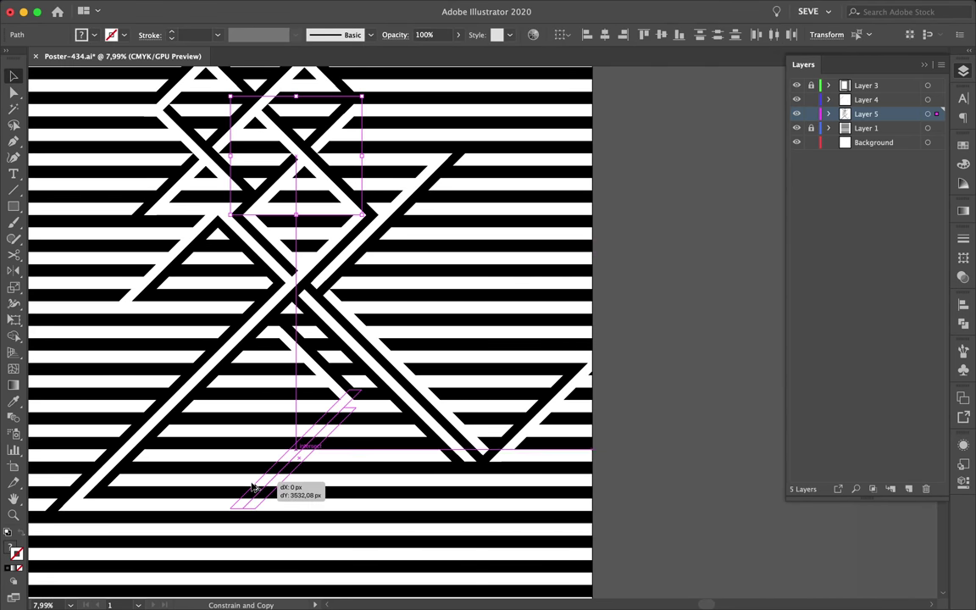
Step: Align the band's edges exactly with the crossing in Outline view
{"action": "scroll", "coordinate": [354, 382], "scroll_direction": "up", "scroll_amount": 2}
{"action": "scroll", "coordinate": [355, 382], "scroll_direction": "up", "scroll_amount": 5}
{"action": "scroll", "coordinate": [222, 410], "scroll_direction": "up", "scroll_amount": 3}
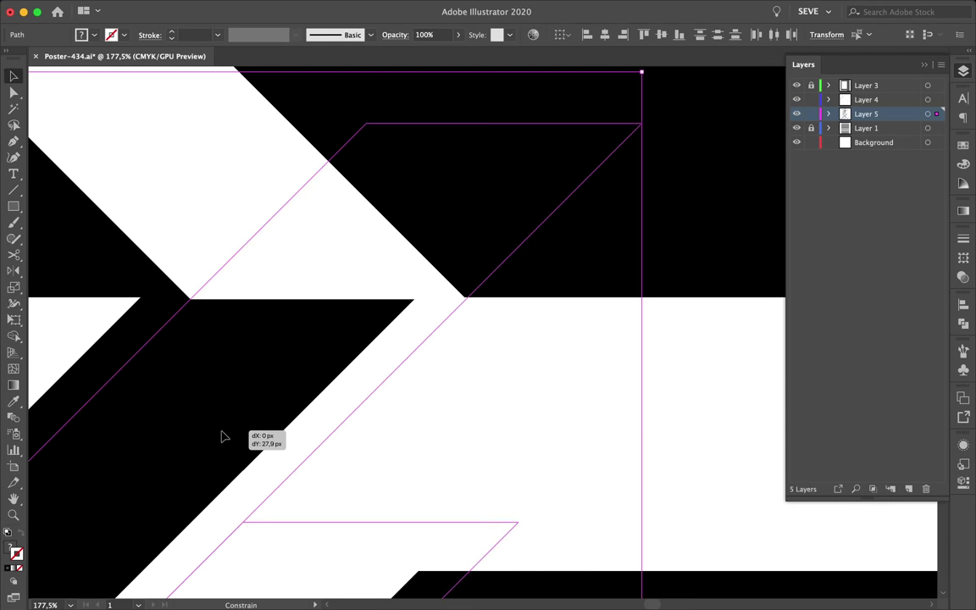
{"action": "scroll", "coordinate": [165, 314], "scroll_direction": "up", "scroll_amount": 4}
{"action": "key", "text": "ctrl+y"}
{"action": "left_click_drag", "start_coordinate": [251, 289], "coordinate": [318, 428]}
{"action": "scroll", "coordinate": [251, 290], "scroll_direction": "up", "scroll_amount": 4}
{"action": "scroll", "coordinate": [250, 290], "scroll_direction": "up", "scroll_amount": 6}
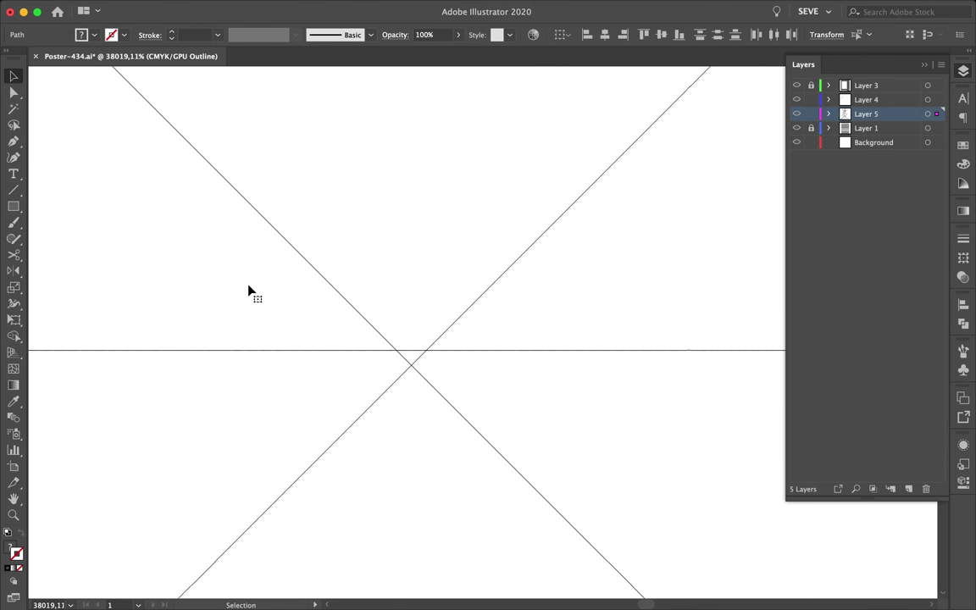
{"action": "key", "text": "ctrl+y"}
{"action": "scroll", "coordinate": [318, 428], "scroll_direction": "down", "scroll_amount": 5}
{"action": "scroll", "coordinate": [318, 428], "scroll_direction": "down", "scroll_amount": 5}
{"action": "scroll", "coordinate": [318, 428], "scroll_direction": "down", "scroll_amount": 5}
{"action": "mouse_move", "coordinate": [318, 428]}
{"action": "left_mouse_down"}
{"action": "mouse_move", "coordinate": [308, 356]}
{"action": "mouse_move", "coordinate": [349, 321]}
{"action": "left_mouse_up"}
{"action": "scroll", "coordinate": [429, 425], "scroll_direction": "down", "scroll_amount": 5}
{"action": "scroll", "coordinate": [429, 425], "scroll_direction": "down", "scroll_amount": 3}
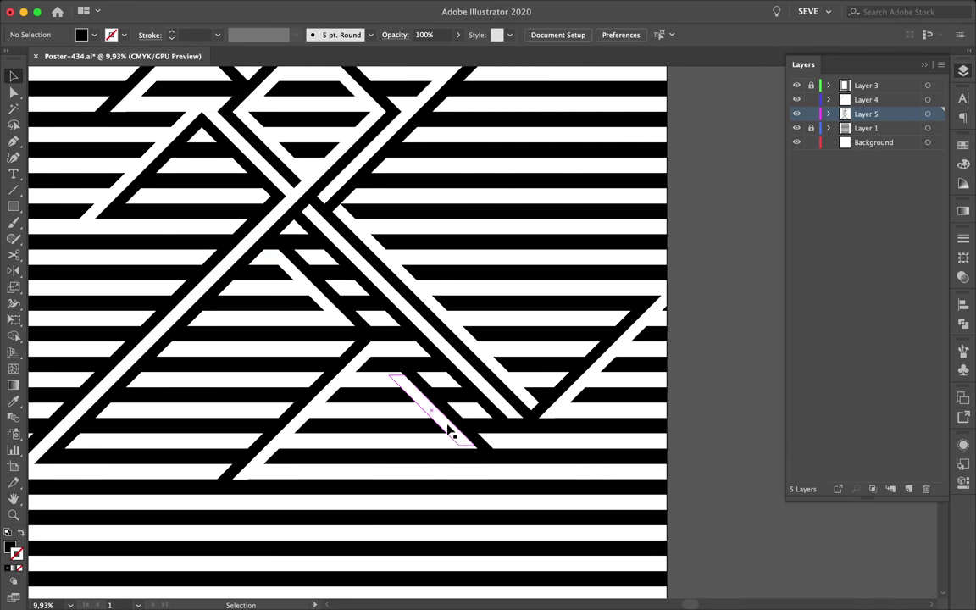
{"action": "scroll", "coordinate": [450, 431], "scroll_direction": "down", "scroll_amount": 2}
Step: Place the short band below the X and a copy at the bottom right
{"action": "left_click_drag", "start_coordinate": [449, 430], "coordinate": [455, 424]}
{"action": "left_click_drag", "start_coordinate": [524, 518], "coordinate": [615, 484]}
{"action": "scroll", "coordinate": [615, 484], "scroll_direction": "down", "scroll_amount": 2}
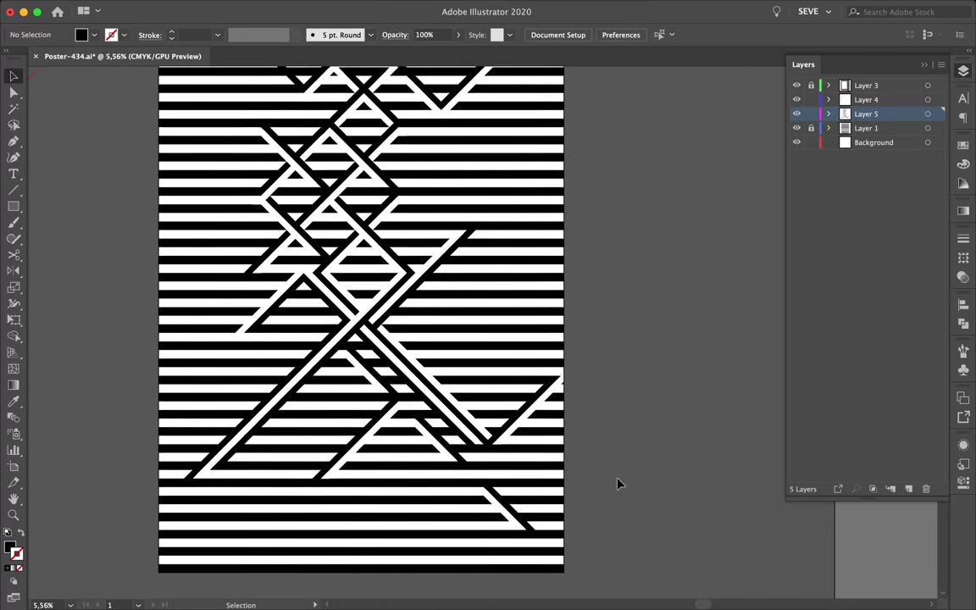
{"action": "scroll", "coordinate": [560, 515], "scroll_direction": "up", "scroll_amount": 2}
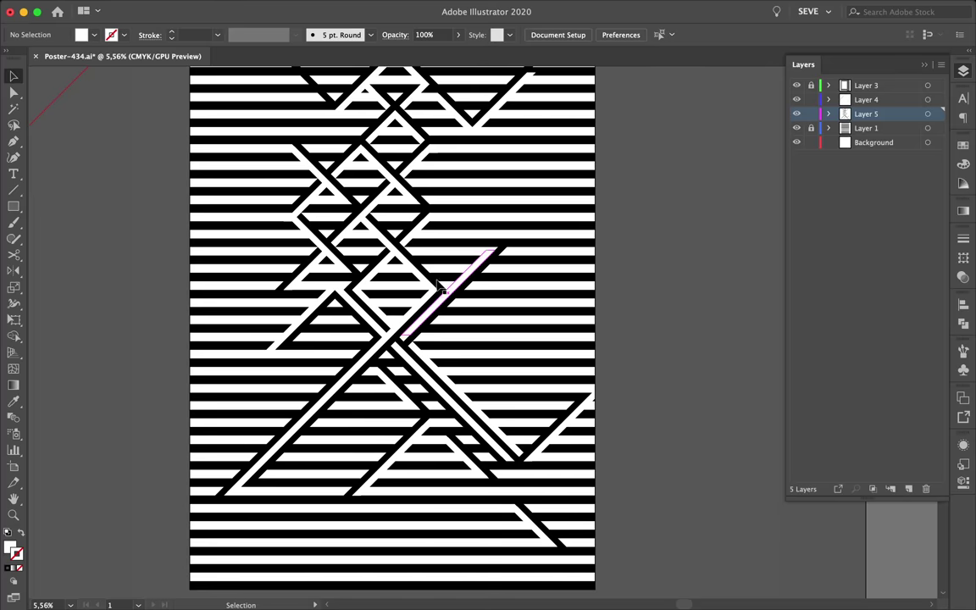
{"action": "scroll", "coordinate": [470, 287], "scroll_direction": "up", "scroll_amount": 2}
Step: Copy a diagonal band up-right and stretch its end past the poster edge
{"action": "mouse_move", "coordinate": [428, 287]}
{"action": "left_mouse_down"}
{"action": "mouse_move", "coordinate": [676, 39]}
{"action": "mouse_move", "coordinate": [639, 197]}
{"action": "left_mouse_up"}
{"action": "scroll", "coordinate": [564, 253], "scroll_direction": "down", "scroll_amount": 2}
{"action": "key", "text": "super+shift+a"}
{"action": "left_click_drag", "start_coordinate": [666, 153], "coordinate": [645, 188]}
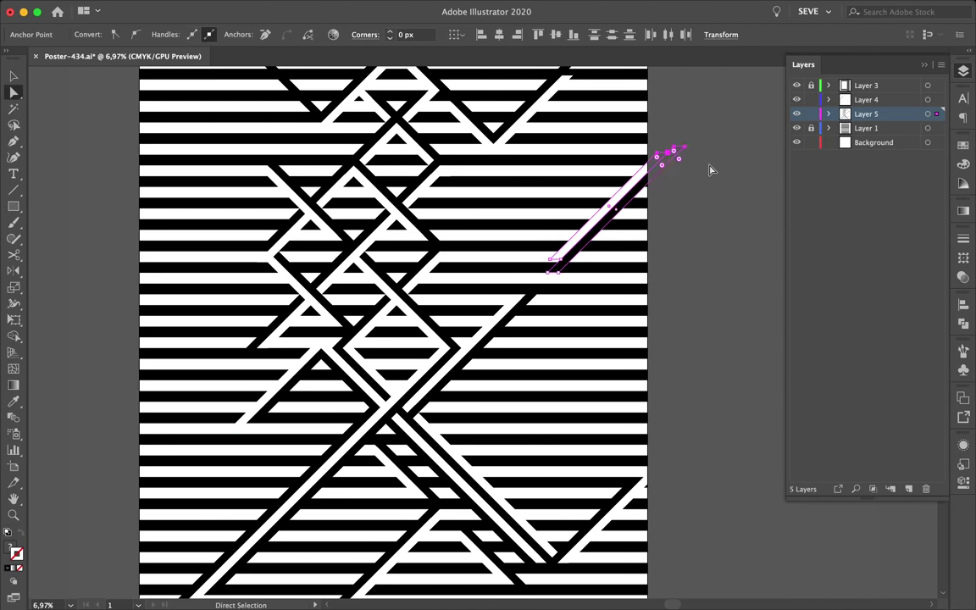
{"action": "scroll", "coordinate": [688, 190], "scroll_direction": "up", "scroll_amount": 3}
{"action": "scroll", "coordinate": [688, 190], "scroll_direction": "down", "scroll_amount": 3}
{"action": "key", "text": "super+shift+a"}
Step: Copy the upper-middle diagonal band to the right and reshape its top end
{"action": "left_click", "coordinate": [469, 250]}
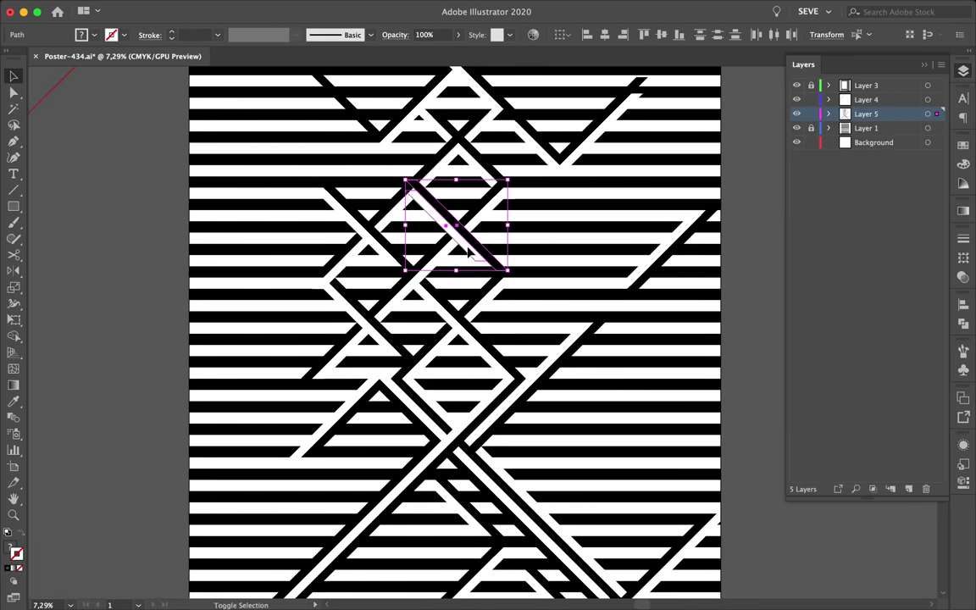
{"action": "mouse_move", "coordinate": [469, 250]}
{"action": "left_mouse_down"}
{"action": "mouse_move", "coordinate": [623, 255]}
{"action": "mouse_move", "coordinate": [631, 322]}
{"action": "mouse_move", "coordinate": [606, 301]}
{"action": "mouse_move", "coordinate": [572, 364]}
{"action": "left_mouse_up"}
{"action": "scroll", "coordinate": [623, 256], "scroll_direction": "up", "scroll_amount": 2}
{"action": "scroll", "coordinate": [623, 256], "scroll_direction": "down", "scroll_amount": 2}
{"action": "key", "text": "a"}
{"action": "left_click", "coordinate": [489, 182]}
{"action": "key", "text": "super+shift+a"}
{"action": "scroll", "coordinate": [640, 333], "scroll_direction": "down", "scroll_amount": 2}
{"action": "key", "text": "v"}
{"action": "left_click", "coordinate": [711, 389]}
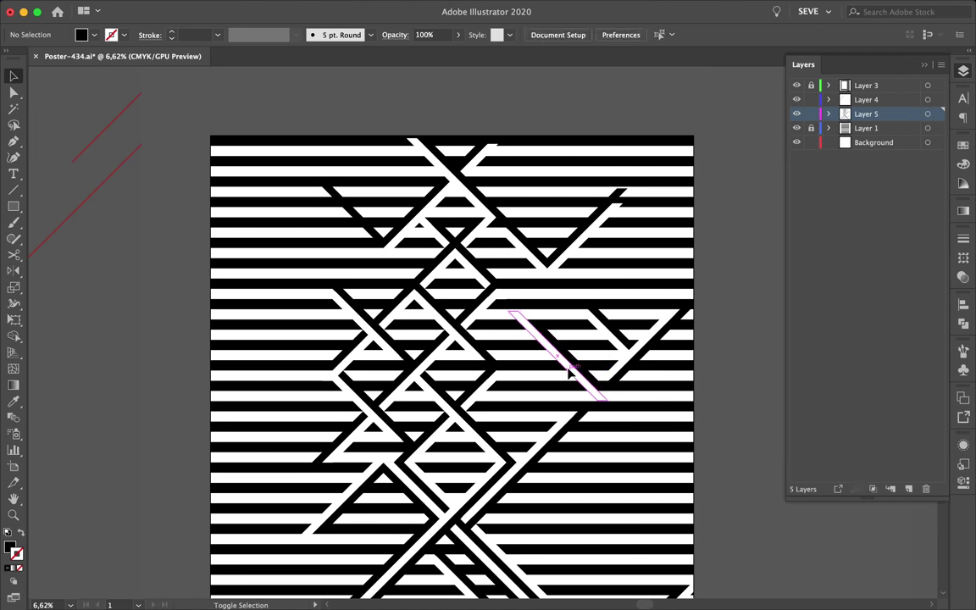
Step: Move the right band down-right and shorten it to end at the poster edge
{"action": "left_click_drag", "start_coordinate": [572, 373], "coordinate": [665, 470]}
{"action": "left_click", "coordinate": [736, 472]}
{"action": "scroll", "coordinate": [733, 484], "scroll_direction": "down", "scroll_amount": 1}
{"action": "key", "text": "a"}
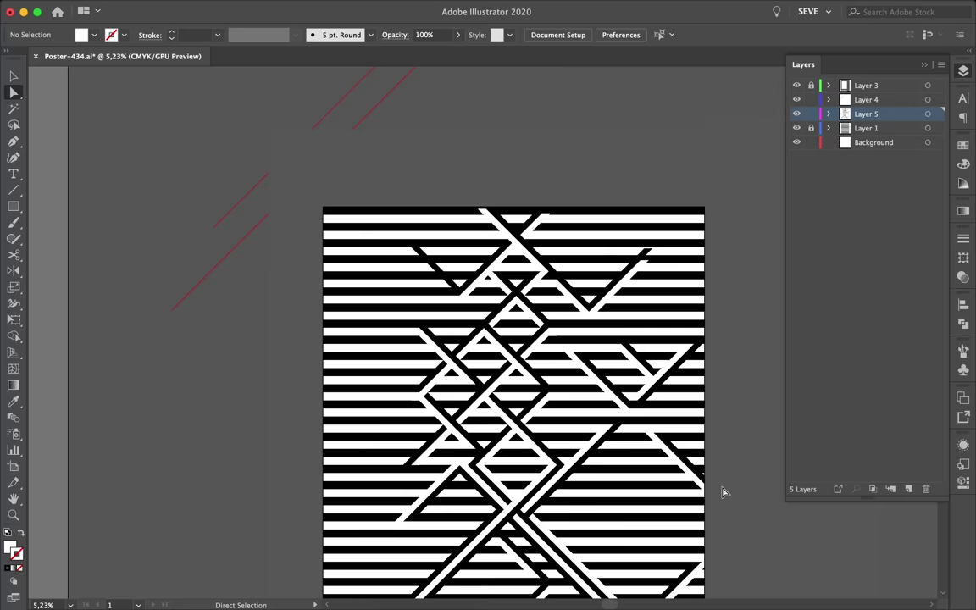
{"action": "left_click", "coordinate": [721, 488]}
{"action": "scroll", "coordinate": [708, 484], "scroll_direction": "up", "scroll_amount": 2}
{"action": "scroll", "coordinate": [720, 487], "scroll_direction": "up", "scroll_amount": 1}
{"action": "scroll", "coordinate": [678, 467], "scroll_direction": "up", "scroll_amount": 1}
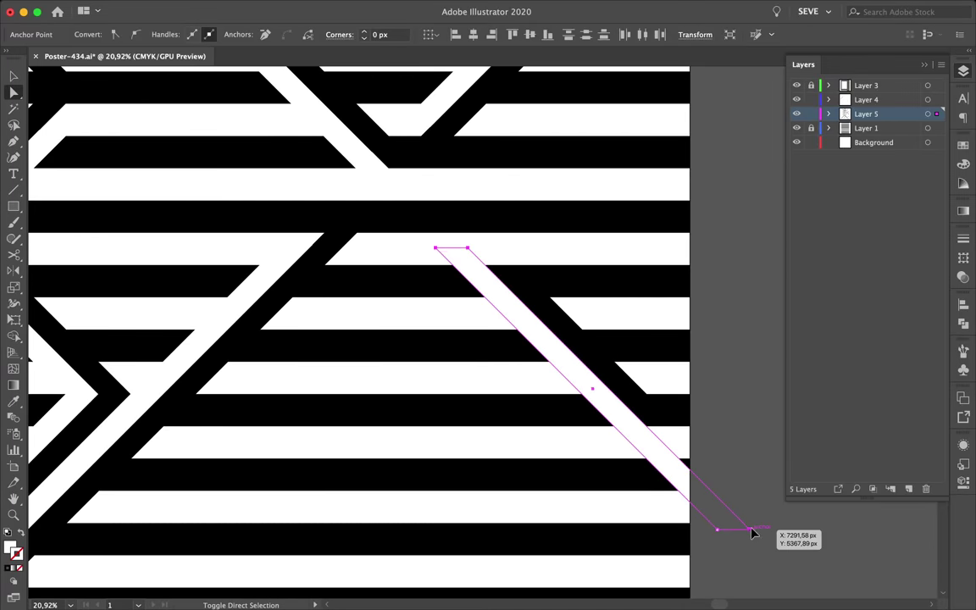
{"action": "left_click_drag", "start_coordinate": [709, 573], "coordinate": [624, 452]}
{"action": "left_click", "coordinate": [714, 480]}
{"action": "scroll", "coordinate": [713, 480], "scroll_direction": "down", "scroll_amount": 5}
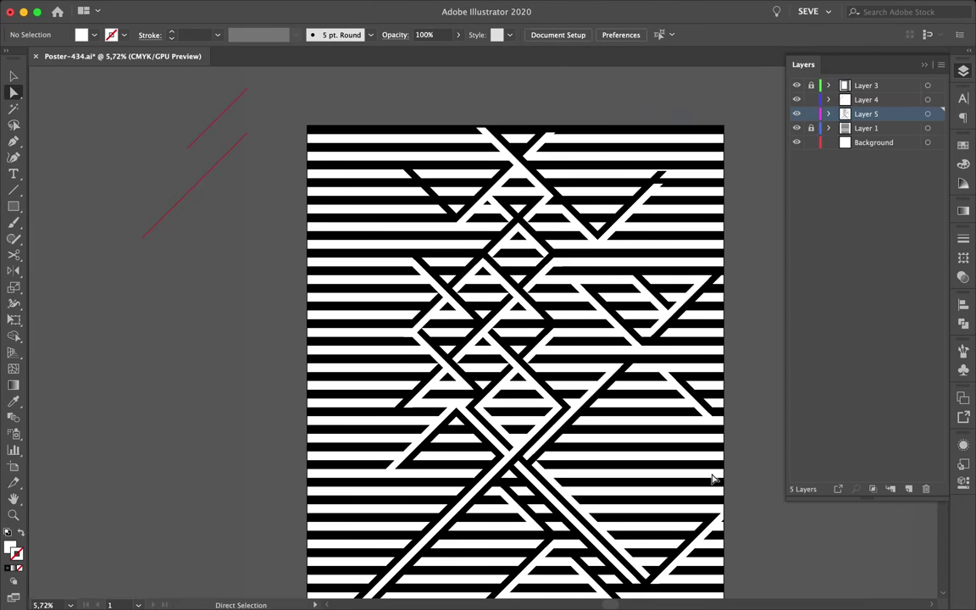
Step: Extend the tops of several diagonal bands upward past the poster's top edge
{"action": "scroll", "coordinate": [687, 236], "scroll_direction": "up", "scroll_amount": 5}
{"action": "mouse_move", "coordinate": [632, 201]}
{"action": "left_mouse_down"}
{"action": "mouse_move", "coordinate": [654, 170]}
{"action": "mouse_move", "coordinate": [678, 193]}
{"action": "left_mouse_up"}
{"action": "left_click", "coordinate": [654, 170]}
{"action": "scroll", "coordinate": [696, 236], "scroll_direction": "down", "scroll_amount": 4}
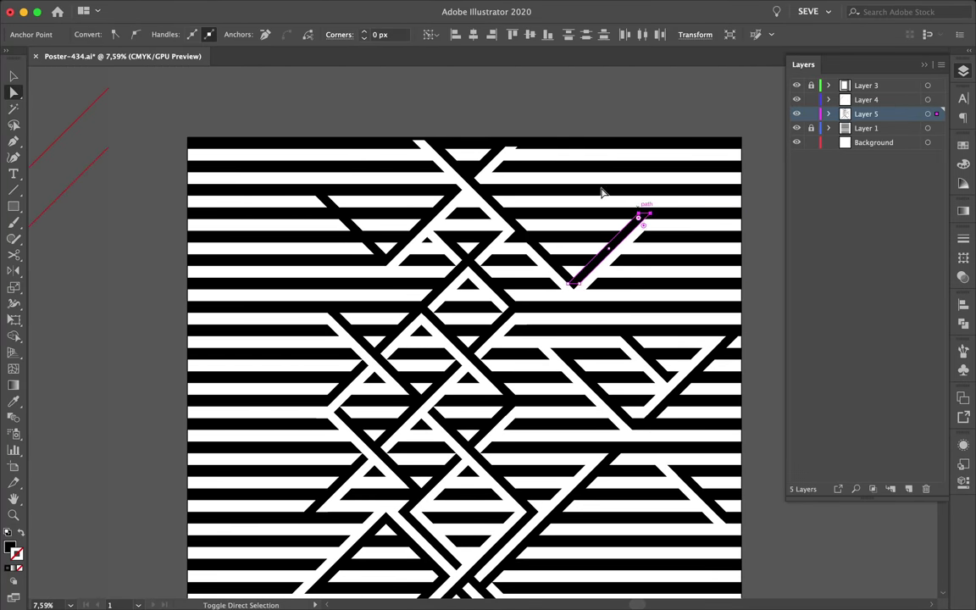
{"action": "scroll", "coordinate": [601, 193], "scroll_direction": "up", "scroll_amount": 4}
{"action": "mouse_move", "coordinate": [500, 127]}
{"action": "left_mouse_down"}
{"action": "mouse_move", "coordinate": [488, 157]}
{"action": "mouse_move", "coordinate": [446, 168]}
{"action": "left_mouse_up"}
{"action": "left_click", "coordinate": [475, 170]}
{"action": "scroll", "coordinate": [348, 135], "scroll_direction": "down", "scroll_amount": 2}
{"action": "left_click_drag", "start_coordinate": [348, 135], "coordinate": [303, 101]}
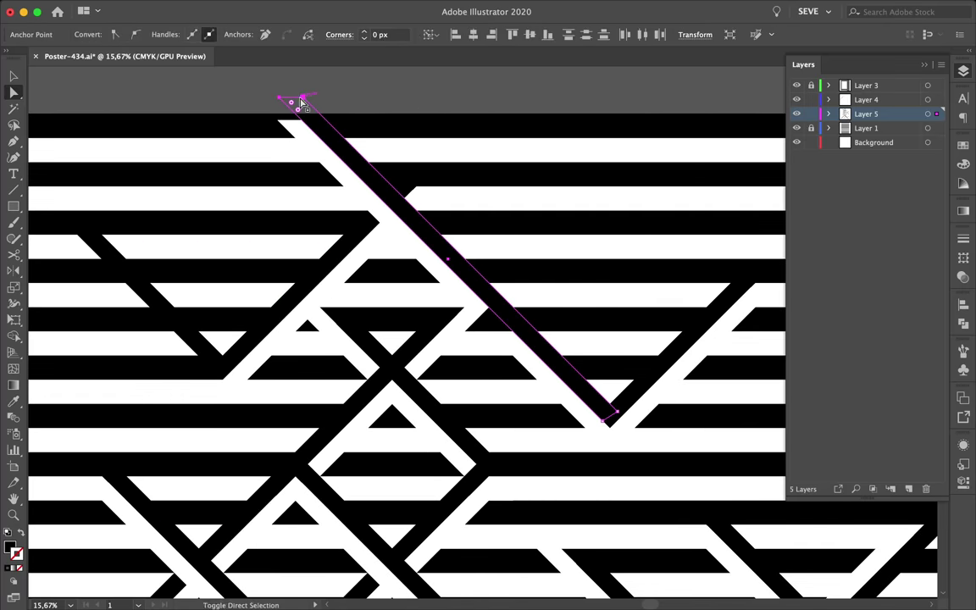
{"action": "left_click", "coordinate": [398, 130]}
{"action": "scroll", "coordinate": [399, 85], "scroll_direction": "down", "scroll_amount": 3}
{"action": "scroll", "coordinate": [375, 175], "scroll_direction": "up", "scroll_amount": 2}
{"action": "scroll", "coordinate": [397, 261], "scroll_direction": "down", "scroll_amount": 3}
{"action": "scroll", "coordinate": [396, 261], "scroll_direction": "down", "scroll_amount": 1}
{"action": "scroll", "coordinate": [483, 400], "scroll_direction": "up", "scroll_amount": 3}
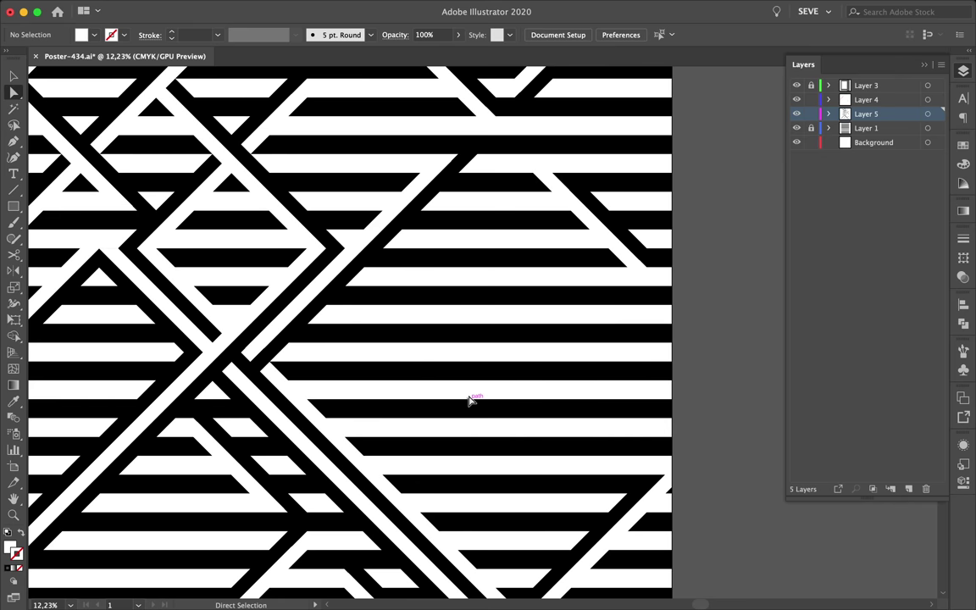
{"action": "scroll", "coordinate": [490, 258], "scroll_direction": "down", "scroll_amount": 1}
Step: Copy a diagonal band to the right and fine-tune its position with Direct Selection
{"action": "left_click_drag", "start_coordinate": [348, 228], "coordinate": [542, 359]}
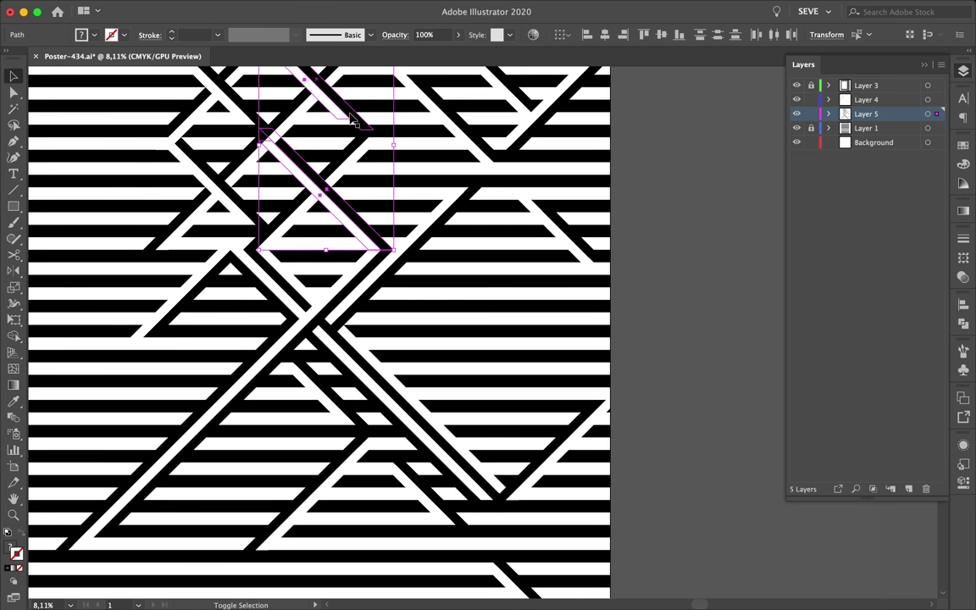
{"action": "left_click", "coordinate": [685, 410]}
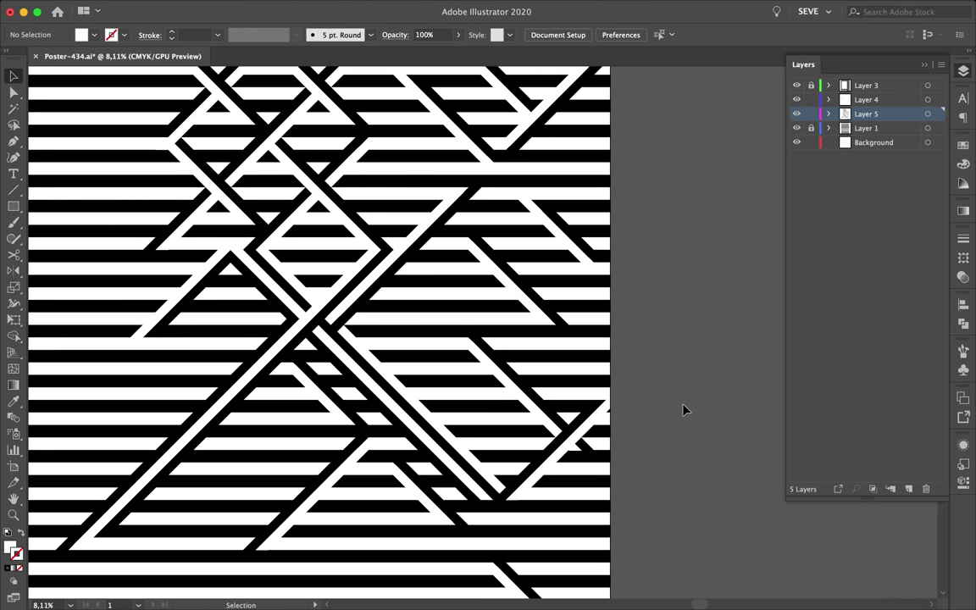
{"action": "key", "text": "a"}
{"action": "left_click", "coordinate": [574, 331]}
{"action": "left_click_drag", "start_coordinate": [501, 266], "coordinate": [590, 369]}
{"action": "key", "text": "v"}
{"action": "key", "text": "ctrl+shift+a"}
{"action": "key", "text": "ctrl+0"}
Step: Duplicate the small diagonal band diagonally mid-poster and move the copy into place
{"action": "scroll", "coordinate": [373, 373], "scroll_direction": "up", "scroll_amount": 5}
{"action": "left_click", "coordinate": [375, 379]}
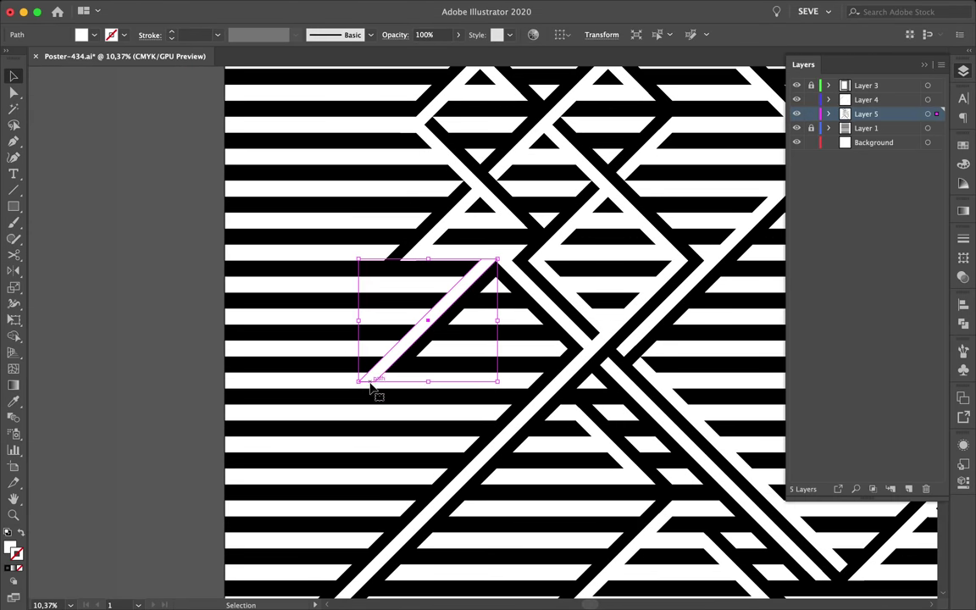
{"action": "key", "text": "a"}
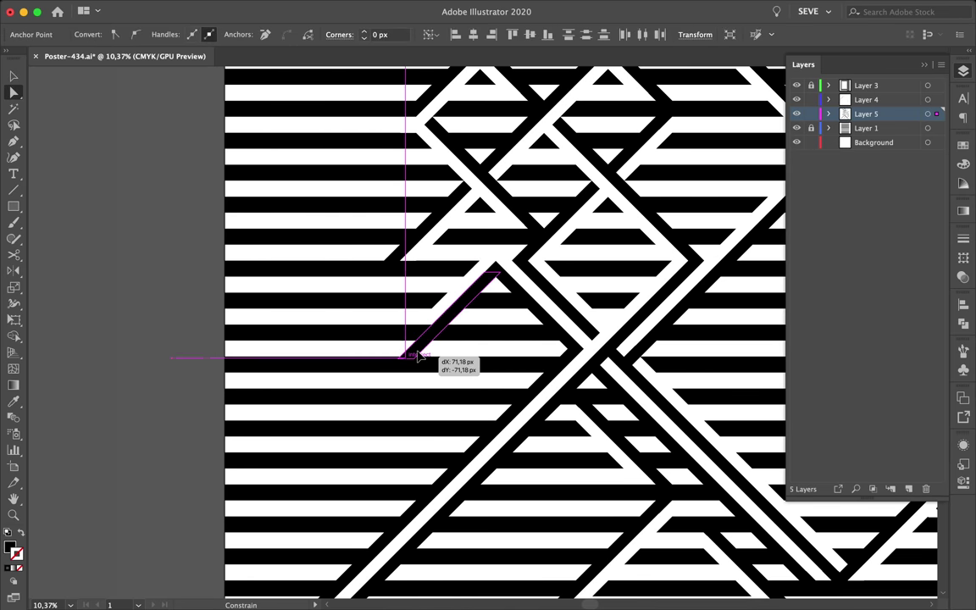
{"action": "key", "text": "v"}
{"action": "mouse_move", "coordinate": [458, 298]}
{"action": "left_mouse_down"}
{"action": "mouse_move", "coordinate": [373, 373]}
{"action": "mouse_move", "coordinate": [289, 481]}
{"action": "left_mouse_up"}
{"action": "key", "text": "ctrl+shift+a"}
{"action": "scroll", "coordinate": [393, 447], "scroll_direction": "down", "scroll_amount": 2}
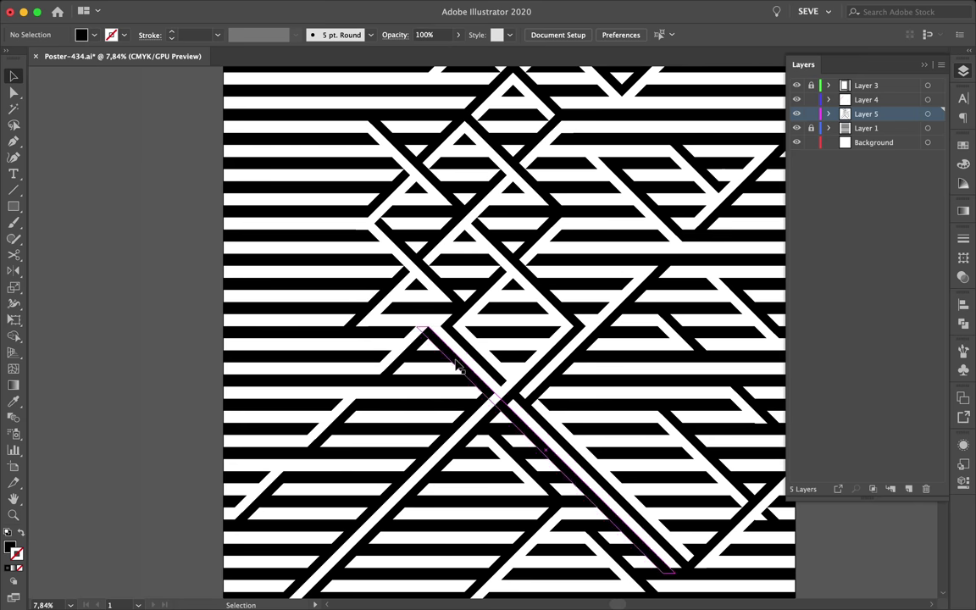
{"action": "mouse_move", "coordinate": [668, 333]}
{"action": "left_mouse_down"}
{"action": "mouse_move", "coordinate": [367, 414]}
{"action": "mouse_move", "coordinate": [211, 196]}
{"action": "left_mouse_up"}
Step: Shift the placed diagonal band up and to the left
{"action": "key", "text": "ctrl+shift+a"}
{"action": "scroll", "coordinate": [367, 414], "scroll_direction": "up", "scroll_amount": 1}
{"action": "scroll", "coordinate": [367, 414], "scroll_direction": "up", "scroll_amount": 5}
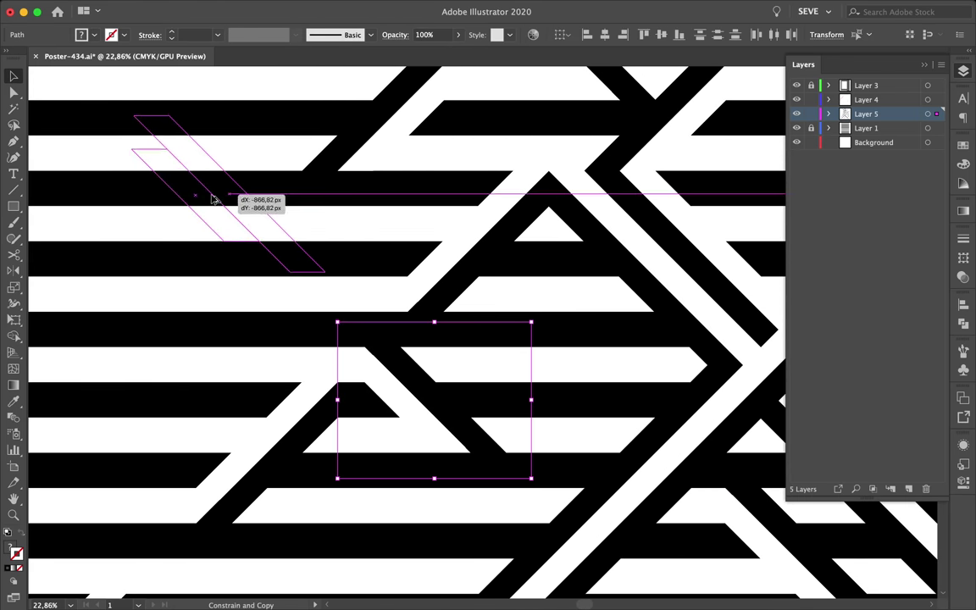
{"action": "scroll", "coordinate": [208, 197], "scroll_direction": "down", "scroll_amount": 5}
{"action": "mouse_move", "coordinate": [241, 247]}
{"action": "left_mouse_down"}
{"action": "mouse_move", "coordinate": [182, 199]}
{"action": "mouse_move", "coordinate": [261, 225]}
{"action": "left_mouse_up"}
{"action": "key", "text": "a"}
{"action": "key", "text": "ctrl+shift+a"}
{"action": "scroll", "coordinate": [107, 241], "scroll_direction": "down", "scroll_amount": 2}
{"action": "scroll", "coordinate": [109, 240], "scroll_direction": "up", "scroll_amount": 2}
Step: Alt-drag a copy of the diagonal band lower on the poster
{"action": "key", "text": "v"}
{"action": "mouse_move", "coordinate": [198, 310]}
{"action": "left_mouse_down"}
{"action": "mouse_move", "coordinate": [360, 494]}
{"action": "mouse_move", "coordinate": [405, 489]}
{"action": "left_mouse_up"}
{"action": "scroll", "coordinate": [352, 455], "scroll_direction": "down", "scroll_amount": 2}
{"action": "left_click_drag", "start_coordinate": [360, 466], "coordinate": [411, 488]}
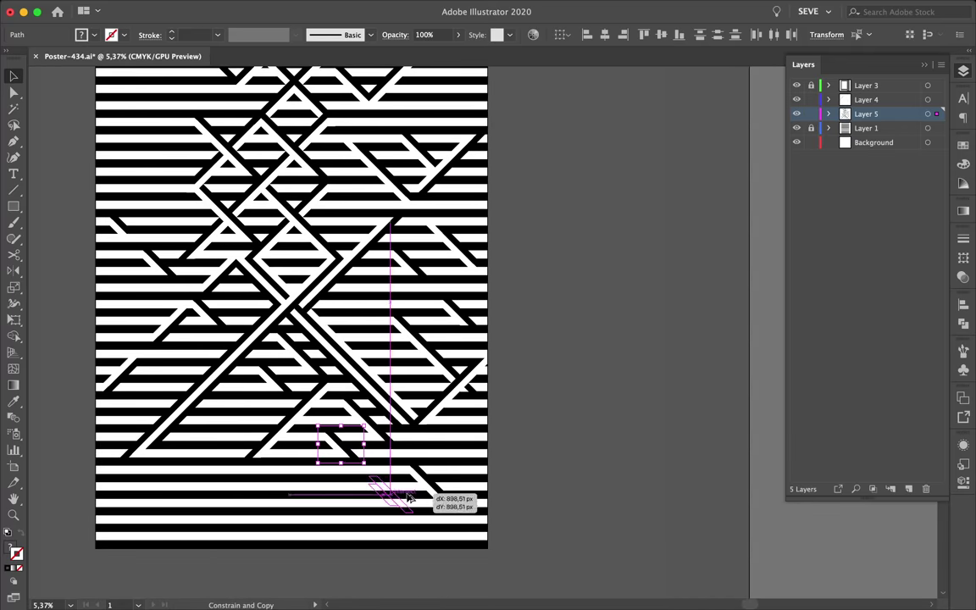
{"action": "scroll", "coordinate": [514, 481], "scroll_direction": "down", "scroll_amount": 2}
{"action": "left_click", "coordinate": [514, 482]}
Step: Copy the band down-left toward the poster bottom, and place another copy slightly up-right
{"action": "left_click_drag", "start_coordinate": [308, 464], "coordinate": [199, 530]}
{"action": "scroll", "coordinate": [246, 534], "scroll_direction": "up", "scroll_amount": 3}
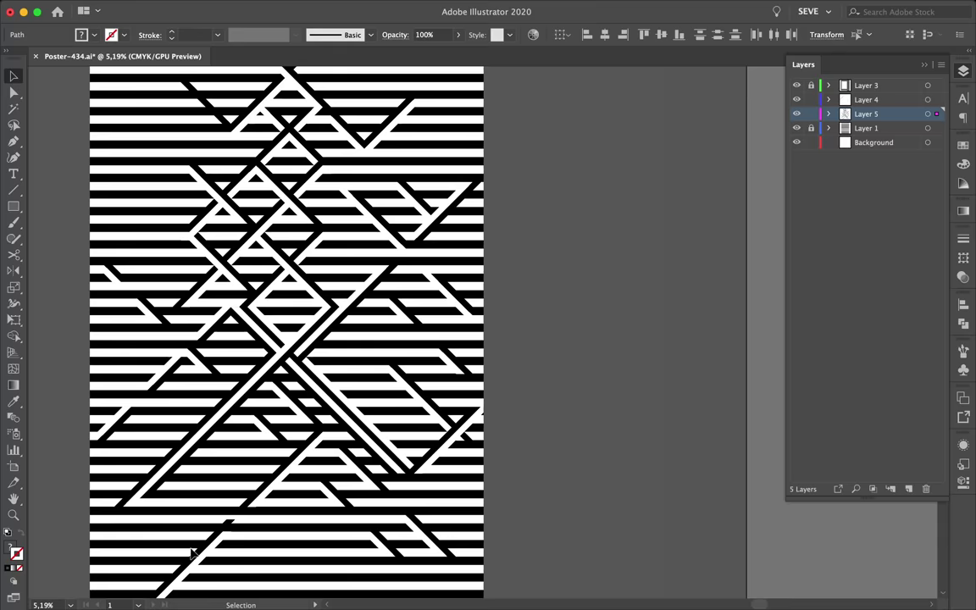
{"action": "left_click", "coordinate": [340, 358]}
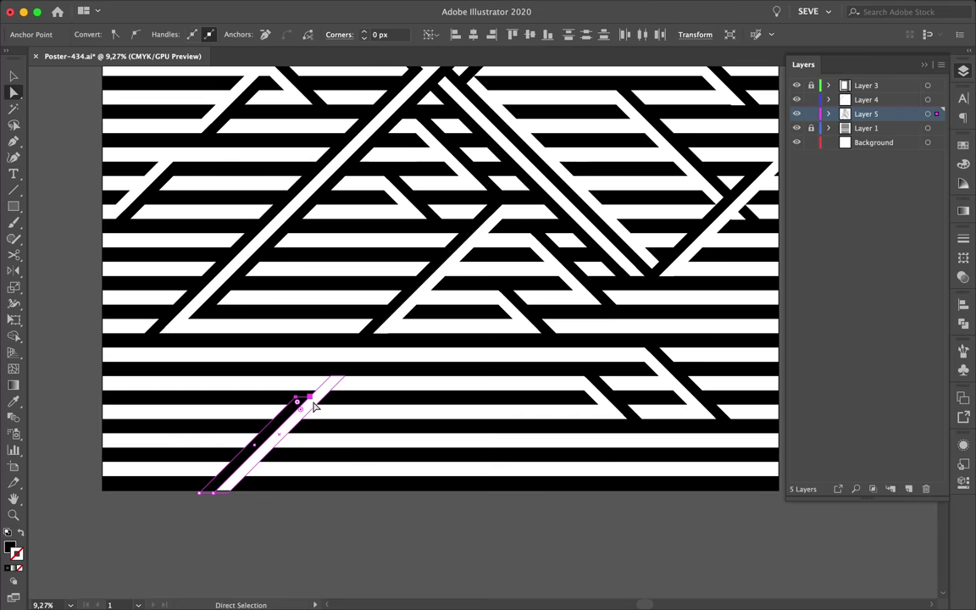
{"action": "scroll", "coordinate": [314, 407], "scroll_direction": "down", "scroll_amount": 2}
{"action": "scroll", "coordinate": [338, 403], "scroll_direction": "down", "scroll_amount": 2}
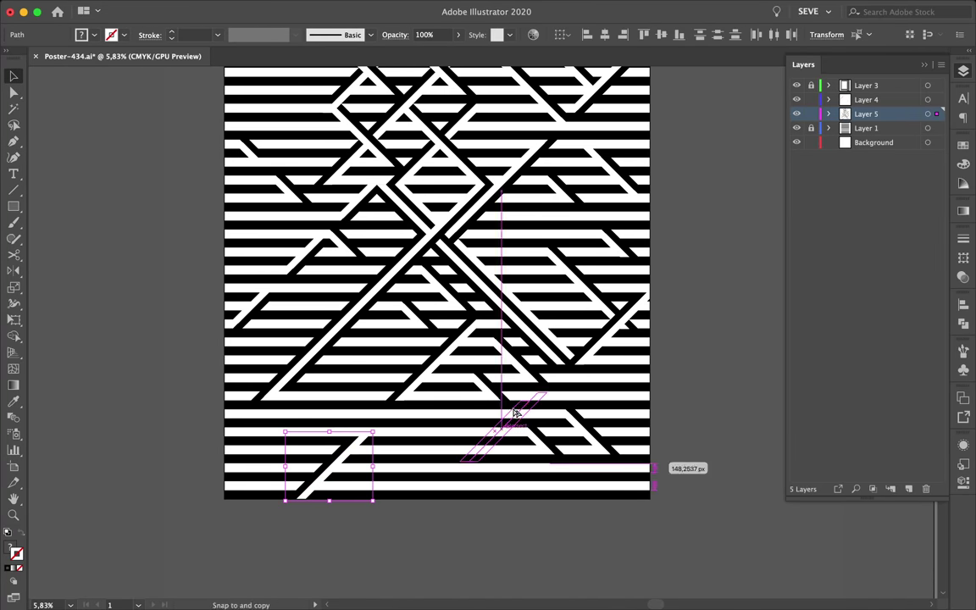
{"action": "left_click_drag", "start_coordinate": [500, 425], "coordinate": [524, 414]}
{"action": "left_click", "coordinate": [524, 544]}
Step: Move a short diagonal band up-right, scale it thinner and stretch its upper end
{"action": "scroll", "coordinate": [474, 468], "scroll_direction": "up", "scroll_amount": 2}
{"action": "key", "text": "a"}
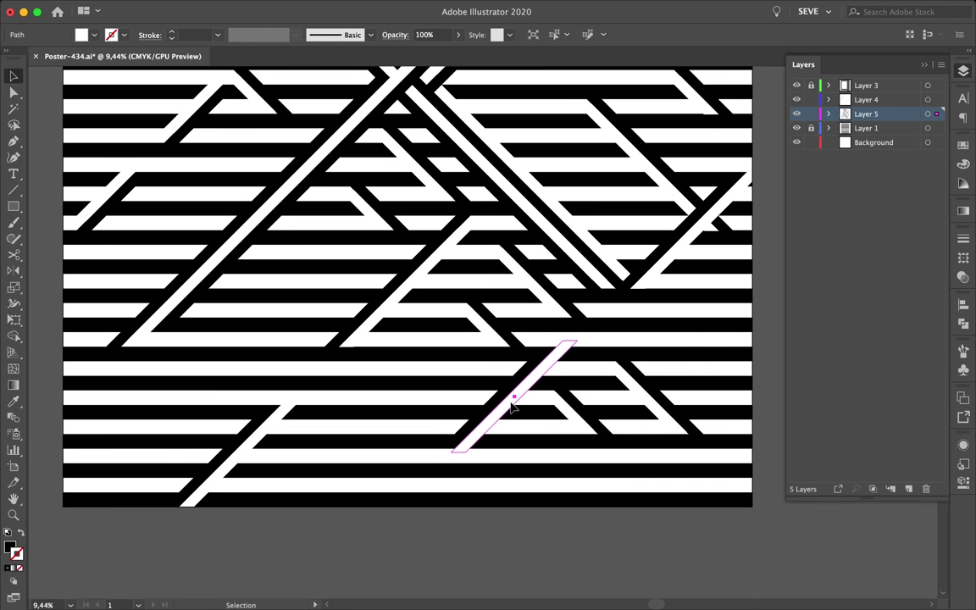
{"action": "left_click_drag", "start_coordinate": [512, 409], "coordinate": [606, 333]}
{"action": "scroll", "coordinate": [523, 431], "scroll_direction": "up", "scroll_amount": 2}
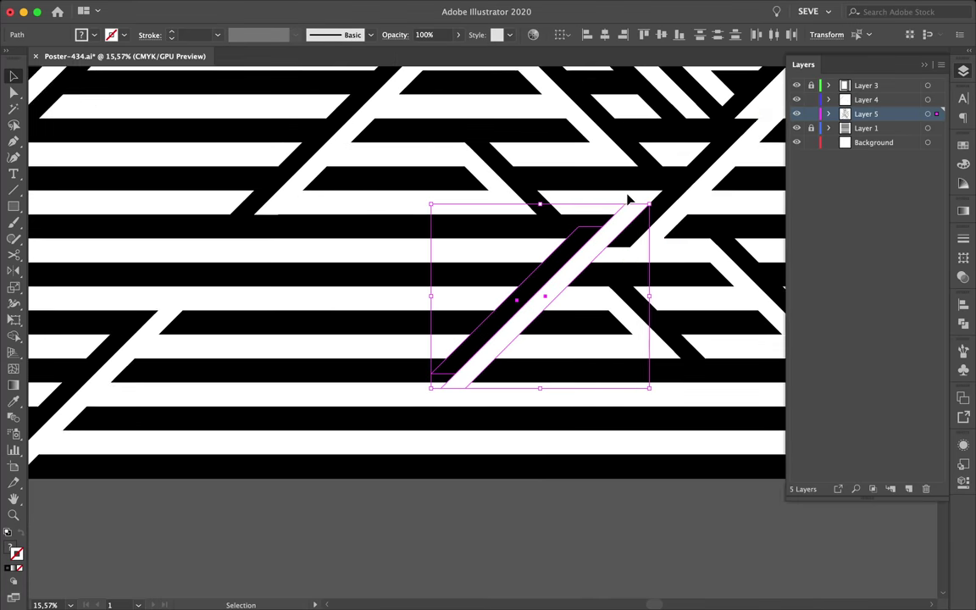
{"action": "key", "text": "s"}
{"action": "left_click_drag", "start_coordinate": [628, 200], "coordinate": [557, 225]}
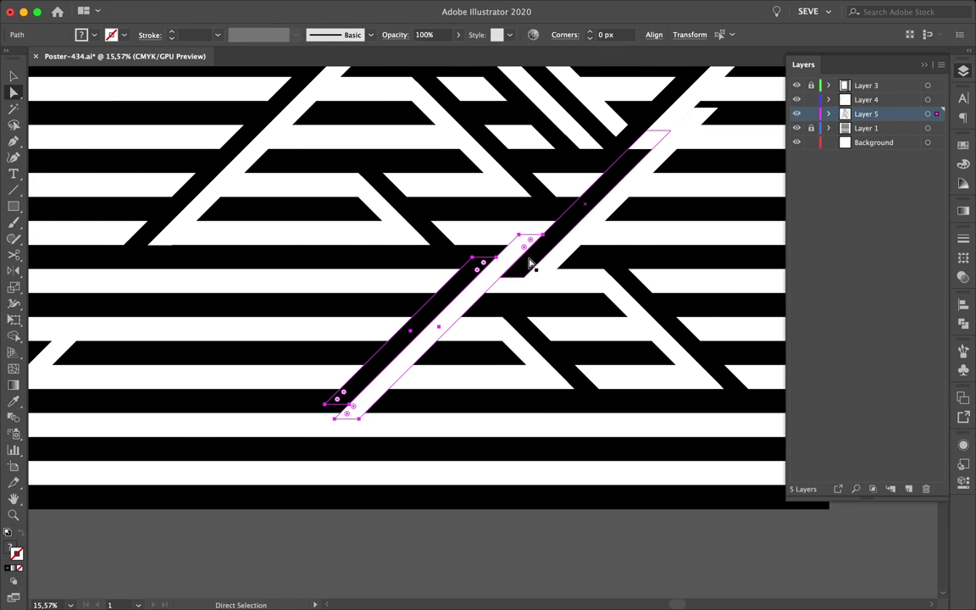
{"action": "left_click_drag", "start_coordinate": [533, 261], "coordinate": [678, 167]}
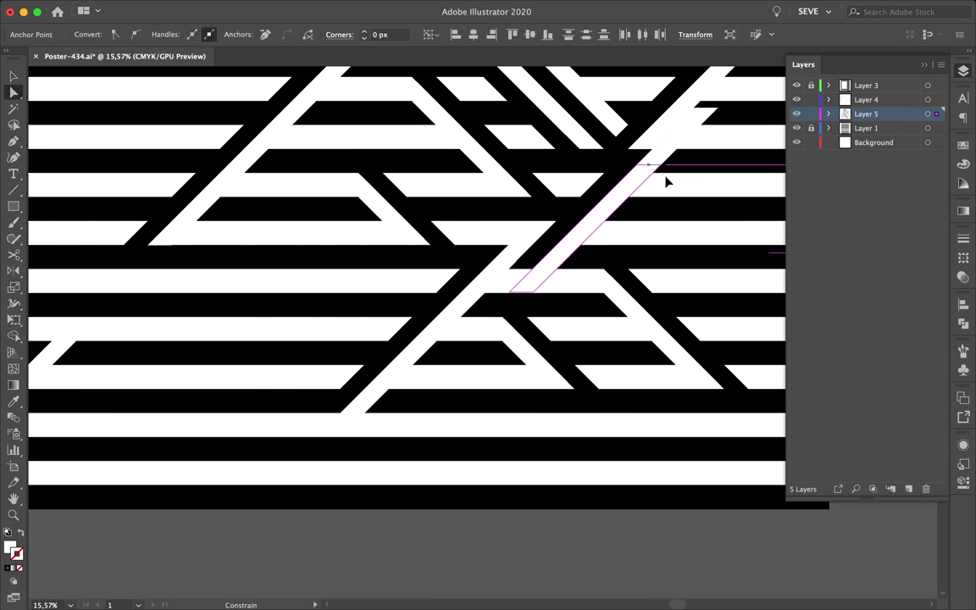
{"action": "left_click_drag", "start_coordinate": [678, 167], "coordinate": [636, 161]}
{"action": "scroll", "coordinate": [670, 182], "scroll_direction": "up", "scroll_amount": 4}
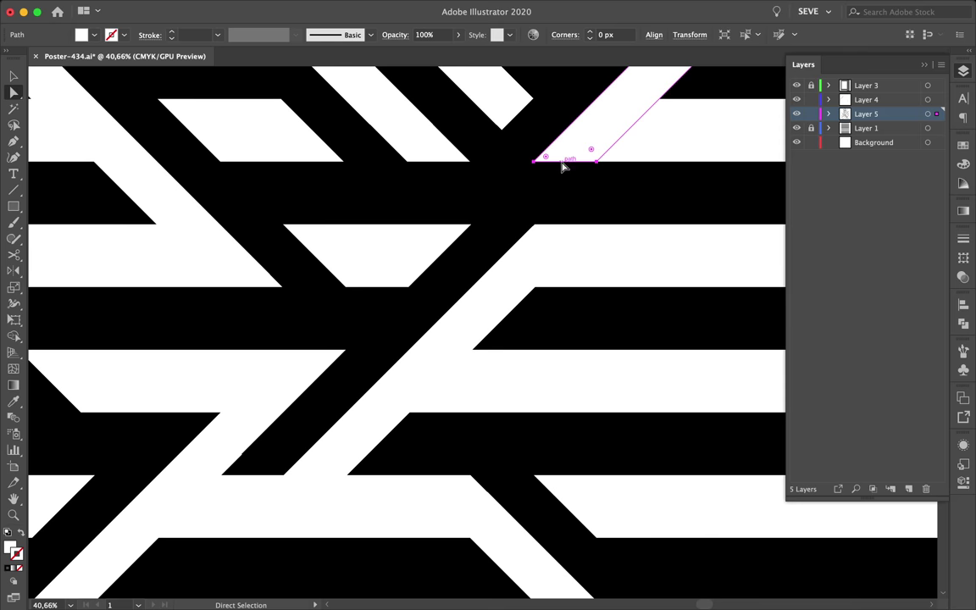
{"action": "left_click", "coordinate": [589, 146]}
Step: Inspect a point on the upper diagonal bands, then clear the selection
{"action": "scroll", "coordinate": [644, 144], "scroll_direction": "down", "scroll_amount": 4}
{"action": "scroll", "coordinate": [623, 152], "scroll_direction": "down", "scroll_amount": 2}
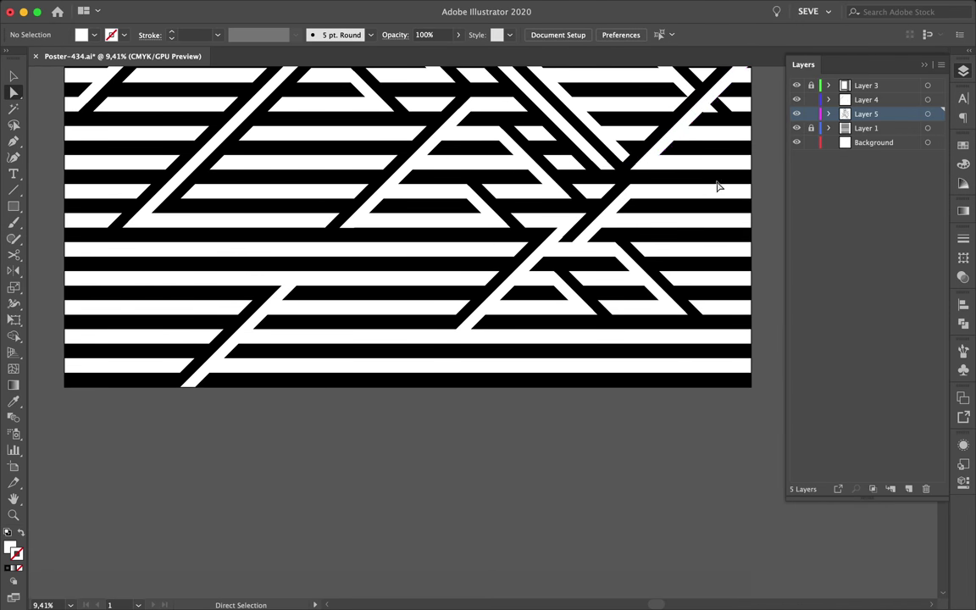
{"action": "left_click", "coordinate": [639, 177]}
{"action": "left_click", "coordinate": [774, 222]}
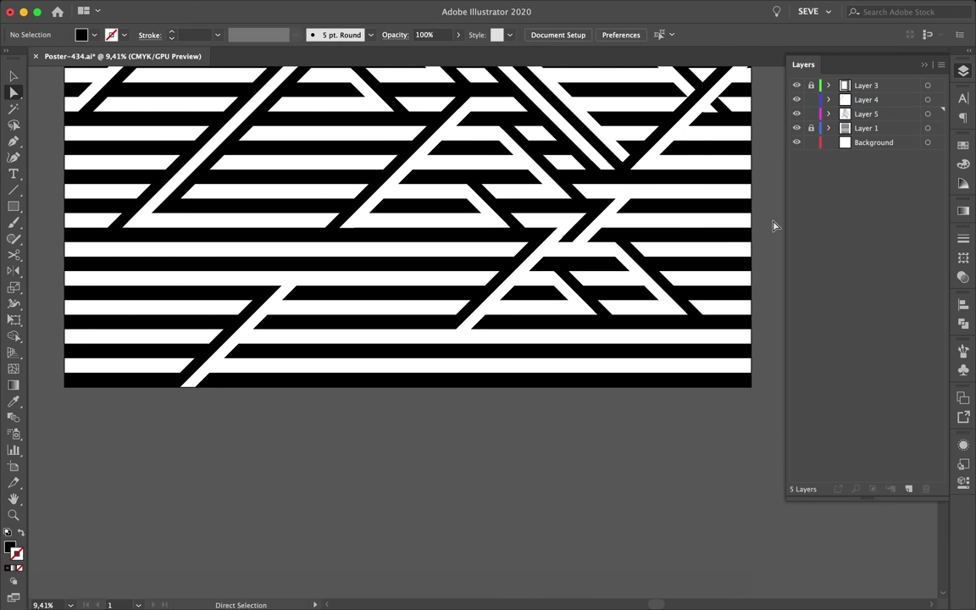
{"action": "scroll", "coordinate": [571, 168], "scroll_direction": "up", "scroll_amount": 6}
{"action": "scroll", "coordinate": [575, 174], "scroll_direction": "up", "scroll_amount": 3}
{"action": "scroll", "coordinate": [577, 196], "scroll_direction": "up", "scroll_amount": 3}
Step: Check the band path's alignment in Outline mode, then return to Preview
{"action": "key", "text": "ctrl+y"}
{"action": "key", "text": "v"}
{"action": "scroll", "coordinate": [508, 199], "scroll_direction": "down", "scroll_amount": 2}
{"action": "left_click", "coordinate": [393, 202]}
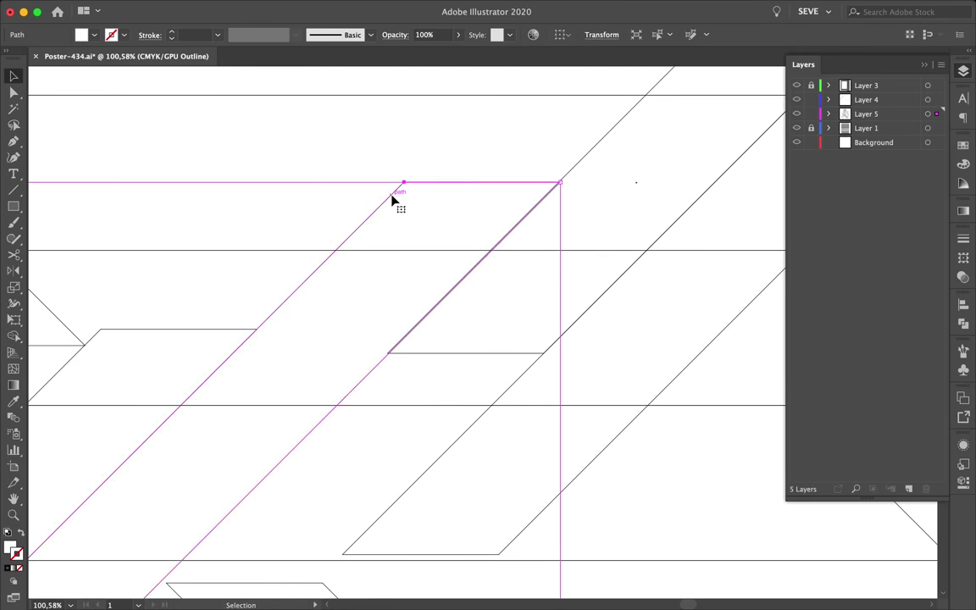
{"action": "scroll", "coordinate": [355, 501], "scroll_direction": "up", "scroll_amount": 3}
{"action": "scroll", "coordinate": [355, 501], "scroll_direction": "down", "scroll_amount": 6}
{"action": "key", "text": "ctrl+y"}
{"action": "scroll", "coordinate": [355, 501], "scroll_direction": "down", "scroll_amount": 3}
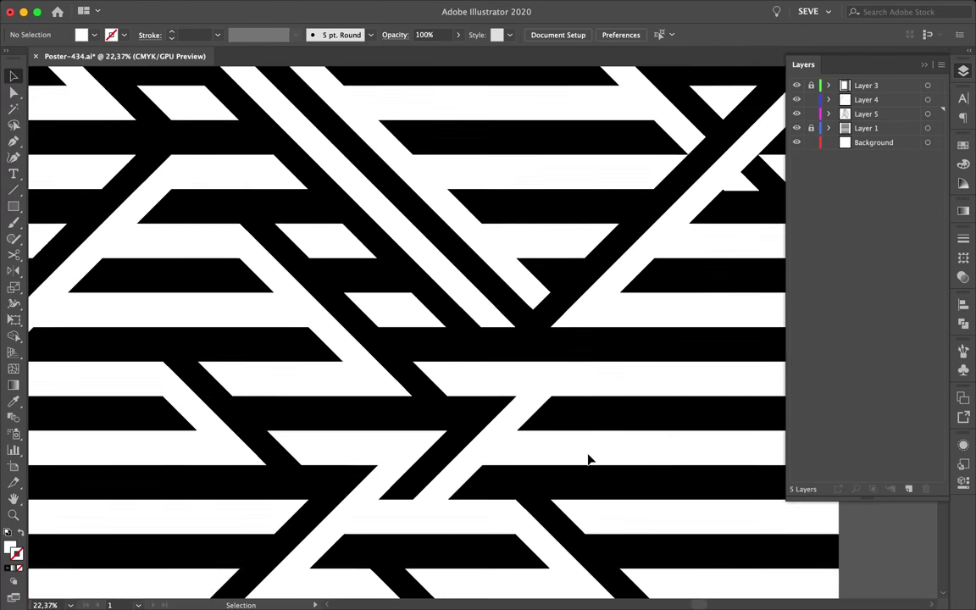
{"action": "scroll", "coordinate": [590, 459], "scroll_direction": "down", "scroll_amount": 1}
{"action": "scroll", "coordinate": [591, 458], "scroll_direction": "right", "scroll_amount": 3}
Step: Alt-drag band copies up-right into the poster's upper-right area
{"action": "mouse_move", "coordinate": [381, 435]}
{"action": "left_mouse_down"}
{"action": "mouse_move", "coordinate": [587, 342]}
{"action": "mouse_move", "coordinate": [593, 225]}
{"action": "left_mouse_up"}
{"action": "scroll", "coordinate": [740, 220], "scroll_direction": "down", "scroll_amount": 4}
{"action": "left_click", "coordinate": [740, 220]}
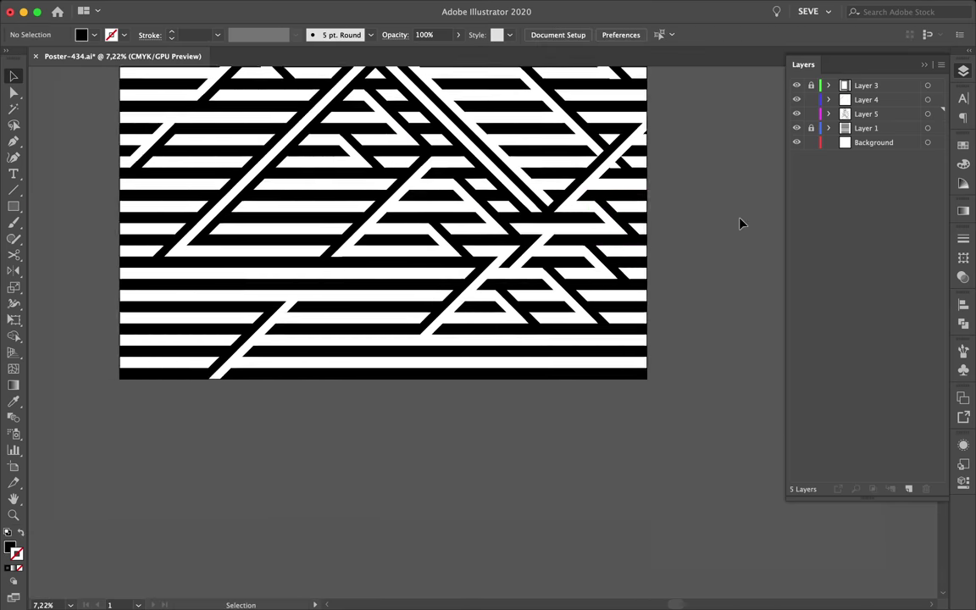
{"action": "scroll", "coordinate": [703, 236], "scroll_direction": "up", "scroll_amount": 2}
{"action": "scroll", "coordinate": [616, 462], "scroll_direction": "down", "scroll_amount": 1}
{"action": "left_click_drag", "start_coordinate": [601, 340], "coordinate": [643, 219]}
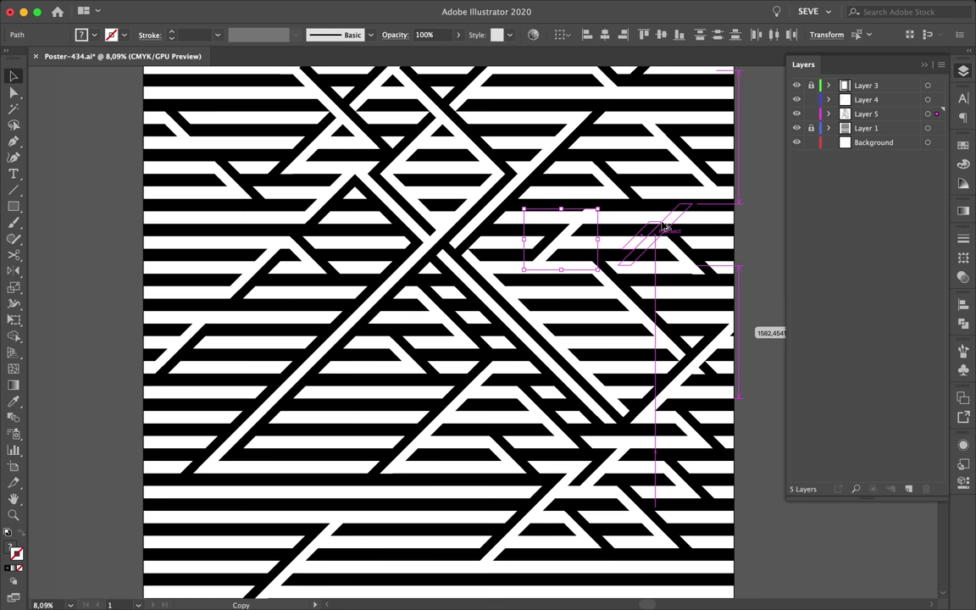
{"action": "left_click_drag", "start_coordinate": [664, 209], "coordinate": [644, 218]}
Step: Select the new band's top-right corner point with Direct Selection, then deselect
{"action": "key", "text": "a"}
{"action": "left_click", "coordinate": [657, 272]}
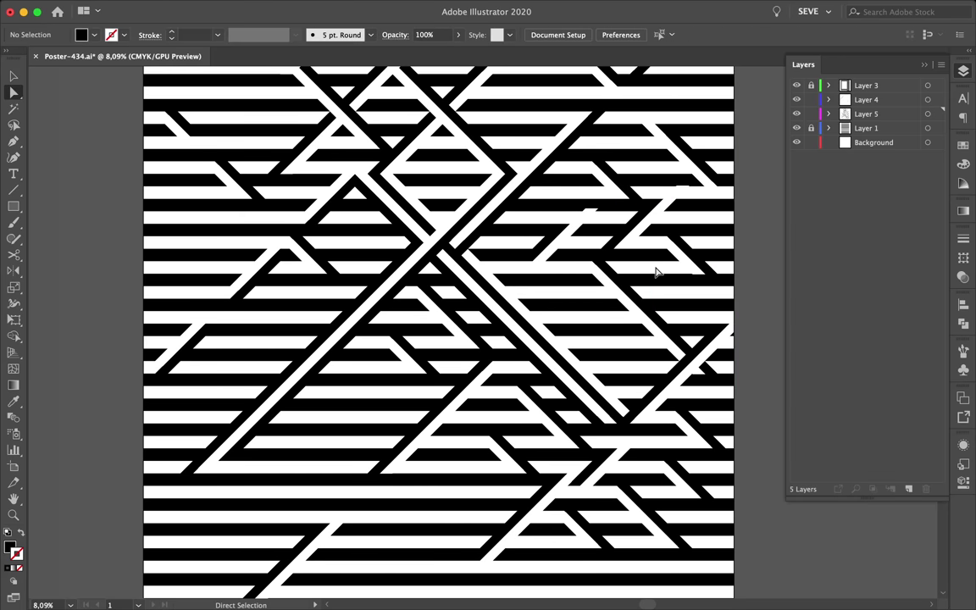
{"action": "left_click", "coordinate": [688, 189]}
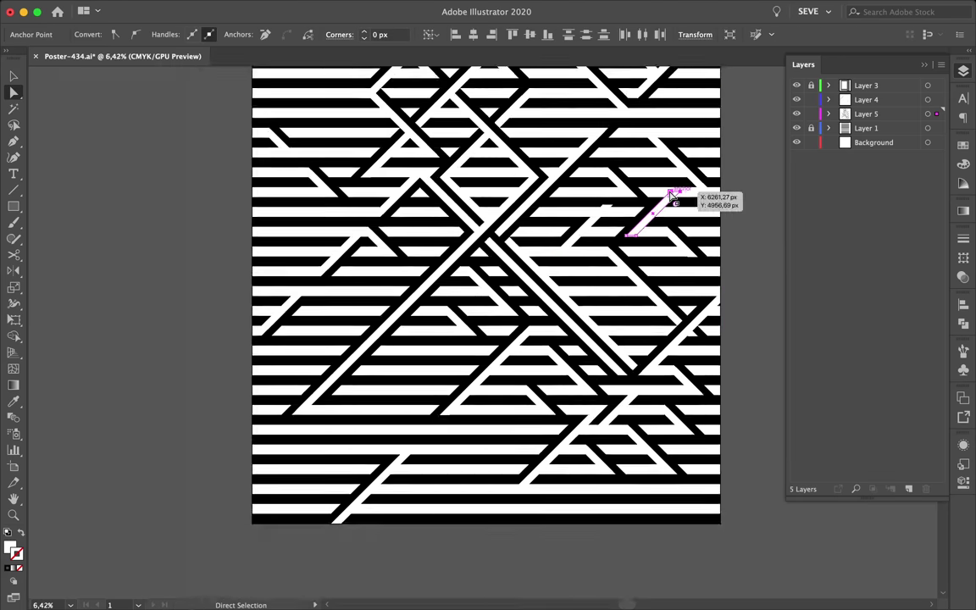
{"action": "scroll", "coordinate": [675, 196], "scroll_direction": "up", "scroll_amount": 2}
{"action": "scroll", "coordinate": [616, 288], "scroll_direction": "down", "scroll_amount": 3}
{"action": "scroll", "coordinate": [616, 288], "scroll_direction": "up", "scroll_amount": 3}
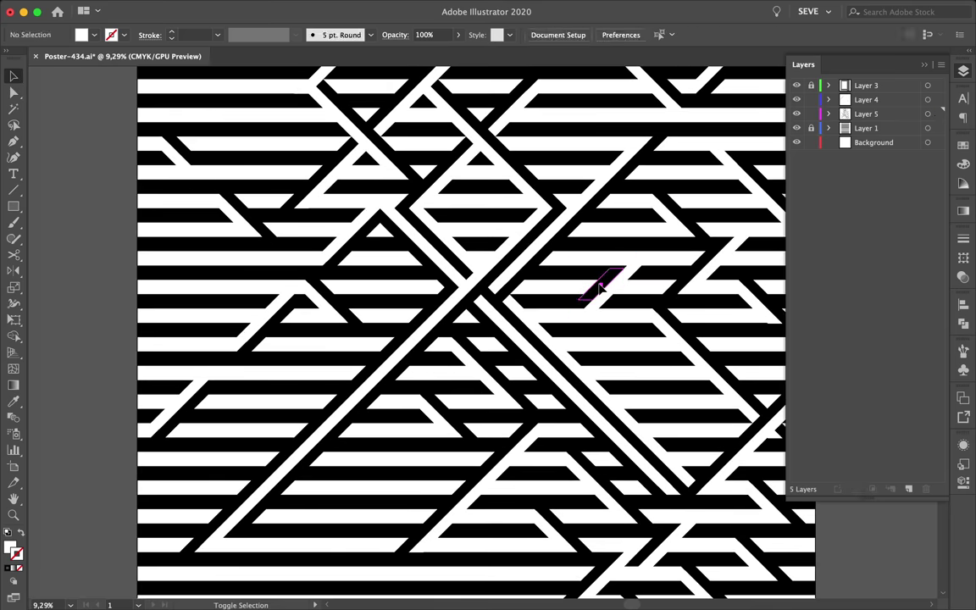
{"action": "key", "text": "ctrl+shift+a"}
{"action": "scroll", "coordinate": [690, 246], "scroll_direction": "up", "scroll_amount": 3}
{"action": "scroll", "coordinate": [690, 246], "scroll_direction": "down", "scroll_amount": 2}
Step: Move the band's points down-right onto the stripes and nudge it into line
{"action": "left_click", "coordinate": [585, 290]}
{"action": "left_click_drag", "start_coordinate": [584, 289], "coordinate": [669, 346]}
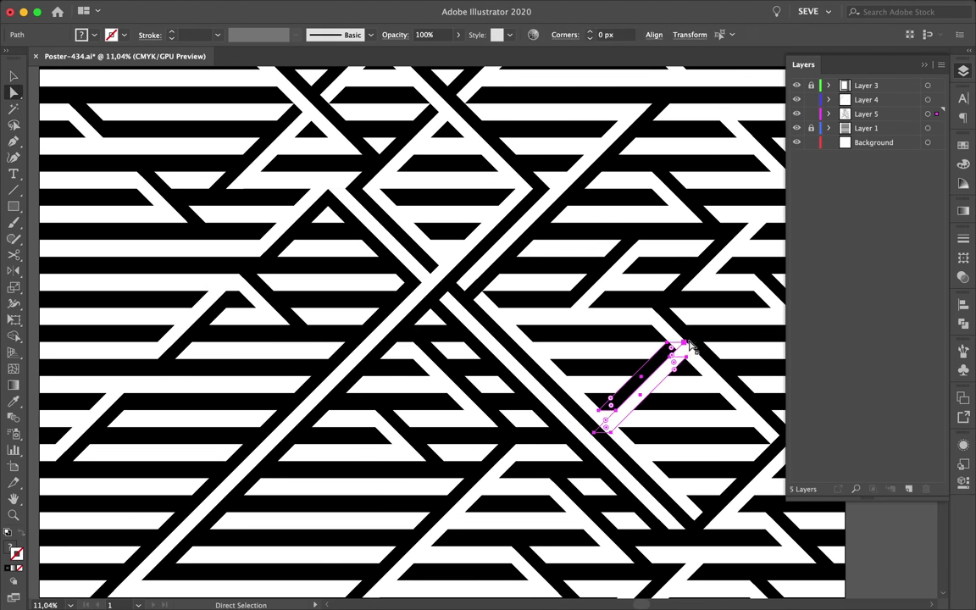
{"action": "left_click_drag", "start_coordinate": [620, 406], "coordinate": [617, 424]}
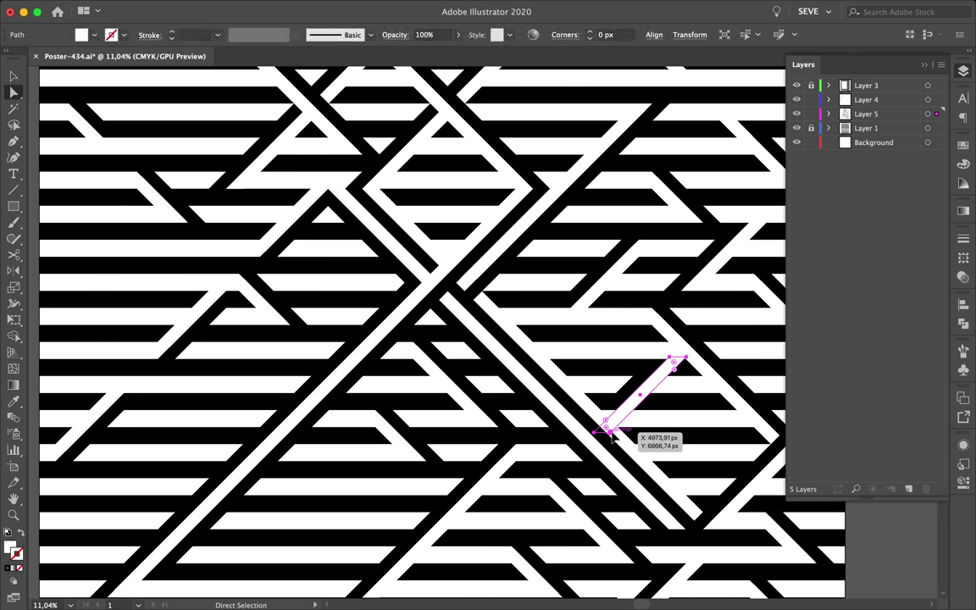
{"action": "scroll", "coordinate": [633, 386], "scroll_direction": "down", "scroll_amount": 1}
{"action": "key", "text": "v"}
{"action": "left_click", "coordinate": [632, 392]}
{"action": "scroll", "coordinate": [676, 438], "scroll_direction": "down", "scroll_amount": 2}
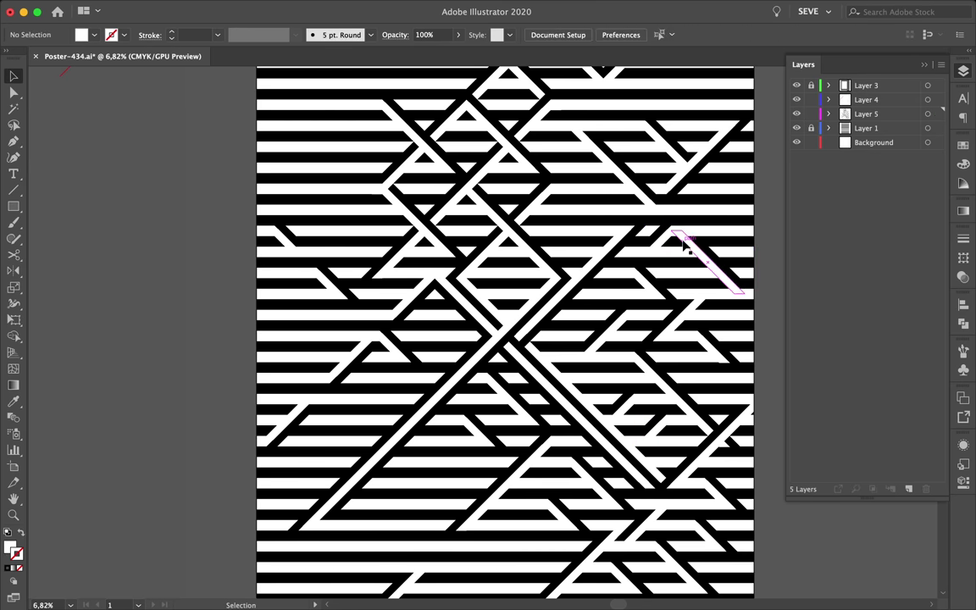
{"action": "scroll", "coordinate": [733, 235], "scroll_direction": "up", "scroll_amount": 10}
{"action": "mouse_move", "coordinate": [638, 218]}
{"action": "left_mouse_down"}
{"action": "mouse_move", "coordinate": [586, 220]}
{"action": "mouse_move", "coordinate": [558, 175]}
{"action": "left_mouse_up"}
Step: Align the band's edge exactly with another line in Outline mode
{"action": "key", "text": "ctrl+y"}
{"action": "scroll", "coordinate": [558, 175], "scroll_direction": "up", "scroll_amount": 3}
{"action": "scroll", "coordinate": [558, 175], "scroll_direction": "up", "scroll_amount": 2}
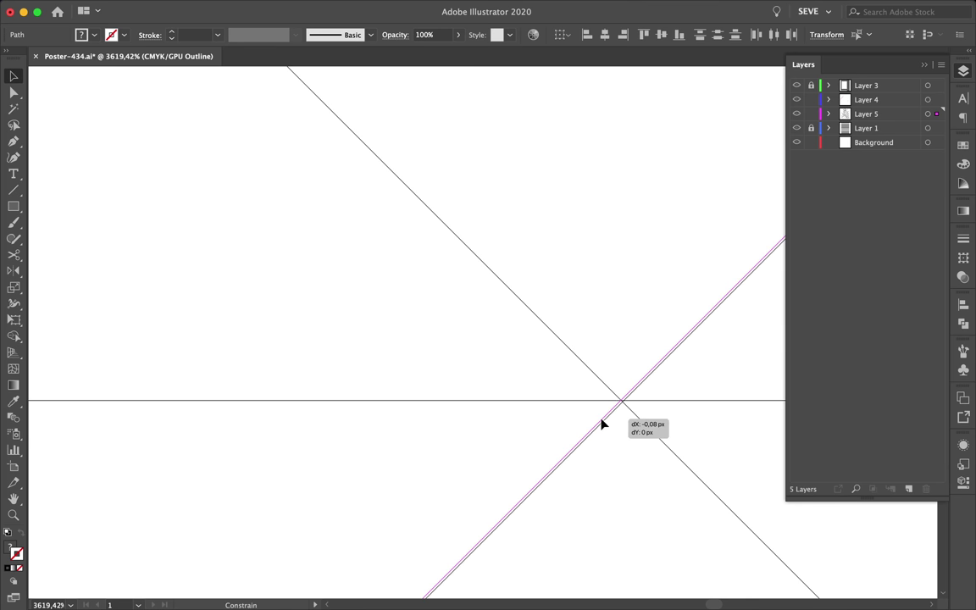
{"action": "left_click_drag", "start_coordinate": [603, 423], "coordinate": [603, 424]}
{"action": "scroll", "coordinate": [619, 320], "scroll_direction": "up", "scroll_amount": 7}
{"action": "key", "text": "ctrl+y"}
{"action": "scroll", "coordinate": [625, 319], "scroll_direction": "down", "scroll_amount": 10}
{"action": "scroll", "coordinate": [627, 316], "scroll_direction": "down", "scroll_amount": 3}
{"action": "scroll", "coordinate": [660, 303], "scroll_direction": "down", "scroll_amount": 2}
Step: Select a corner of the small band and Alt-drag a copy to the right
{"action": "key", "text": "a"}
{"action": "left_click", "coordinate": [579, 268]}
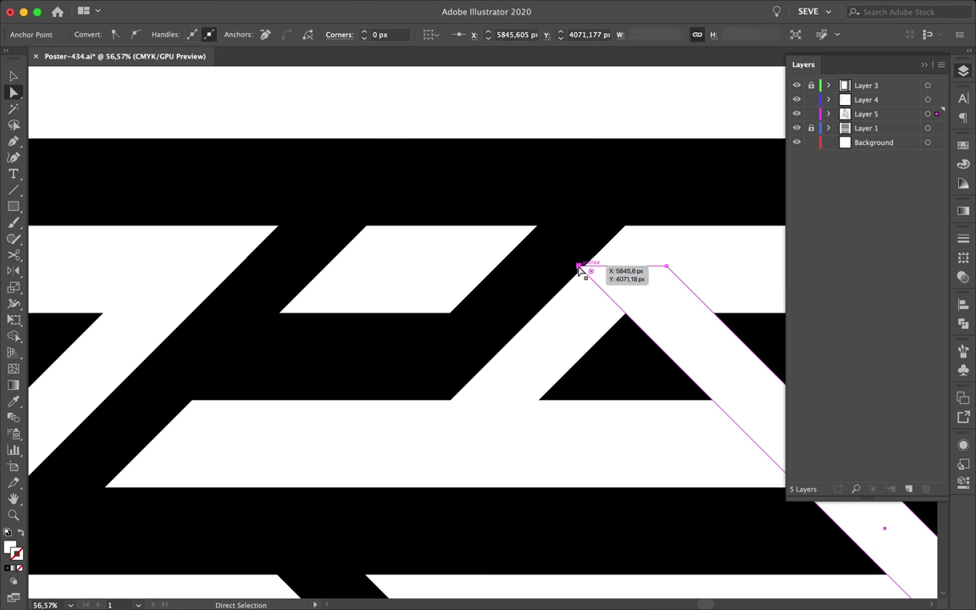
{"action": "scroll", "coordinate": [585, 271], "scroll_direction": "down", "scroll_amount": 8}
{"action": "key", "text": "v"}
{"action": "left_click_drag", "start_coordinate": [587, 276], "coordinate": [667, 237]}
{"action": "left_click", "coordinate": [715, 253]}
{"action": "scroll", "coordinate": [715, 253], "scroll_direction": "down", "scroll_amount": 2}
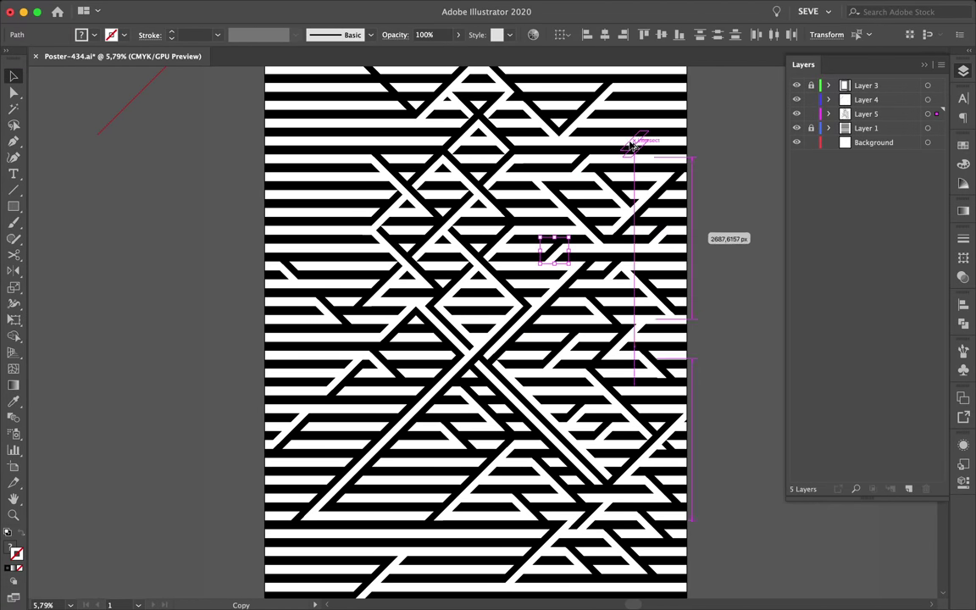
{"action": "scroll", "coordinate": [678, 152], "scroll_direction": "down", "scroll_amount": 2}
{"action": "scroll", "coordinate": [653, 190], "scroll_direction": "up", "scroll_amount": 4}
Step: Carry the small band copy to the poster's upper right, near the top-right bands
{"action": "left_click_drag", "start_coordinate": [633, 146], "coordinate": [644, 144]}
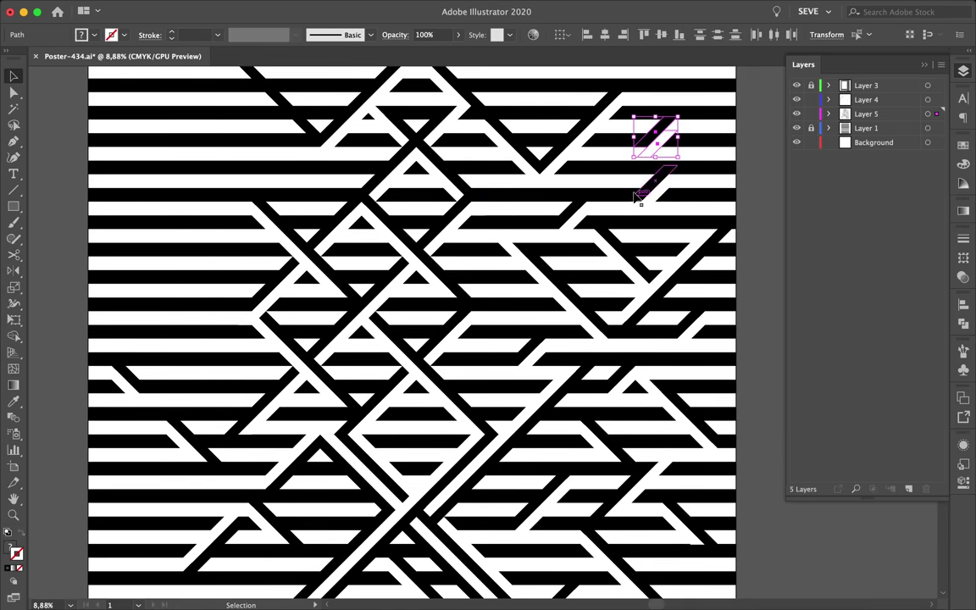
{"action": "scroll", "coordinate": [634, 196], "scroll_direction": "right", "scroll_amount": 10}
{"action": "mouse_move", "coordinate": [634, 197]}
{"action": "left_mouse_down"}
{"action": "mouse_move", "coordinate": [735, 145]}
{"action": "mouse_move", "coordinate": [655, 151]}
{"action": "left_mouse_up"}
{"action": "scroll", "coordinate": [734, 158], "scroll_direction": "down", "scroll_amount": 2}
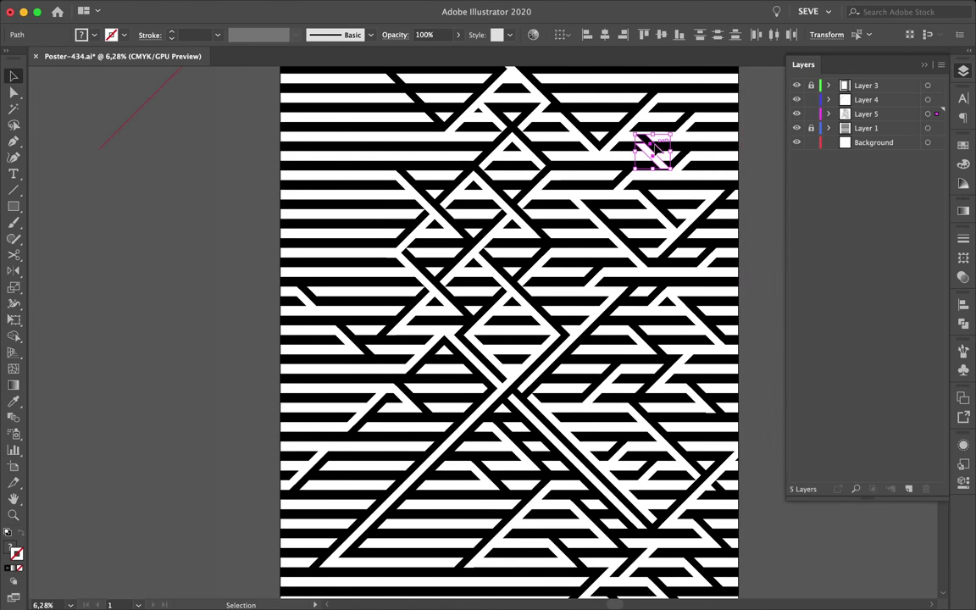
{"action": "scroll", "coordinate": [590, 176], "scroll_direction": "up", "scroll_amount": 3}
{"action": "scroll", "coordinate": [584, 169], "scroll_direction": "up", "scroll_amount": 10}
{"action": "left_click_drag", "start_coordinate": [590, 176], "coordinate": [631, 179]}
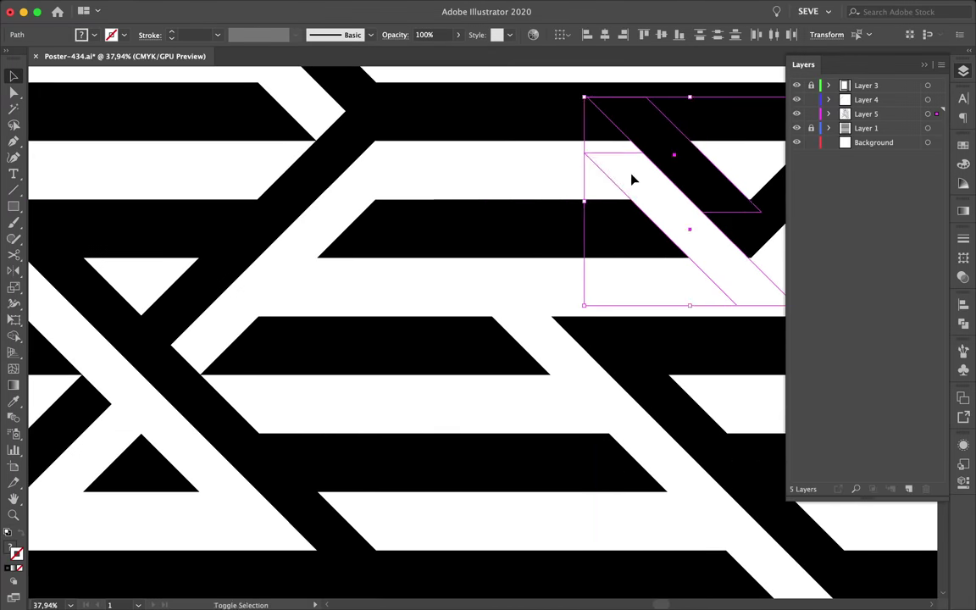
Step: Snap the copy precisely onto the line crossing in Outline mode
{"action": "key", "text": "ctrl+y"}
{"action": "scroll", "coordinate": [632, 180], "scroll_direction": "up", "scroll_amount": 5}
{"action": "mouse_move", "coordinate": [531, 285]}
{"action": "left_mouse_down"}
{"action": "mouse_move", "coordinate": [551, 290]}
{"action": "mouse_move", "coordinate": [534, 294]}
{"action": "left_mouse_up"}
{"action": "scroll", "coordinate": [551, 290], "scroll_direction": "up", "scroll_amount": 3}
{"action": "scroll", "coordinate": [550, 289], "scroll_direction": "up", "scroll_amount": 3}
{"action": "scroll", "coordinate": [532, 294], "scroll_direction": "down", "scroll_amount": 10}
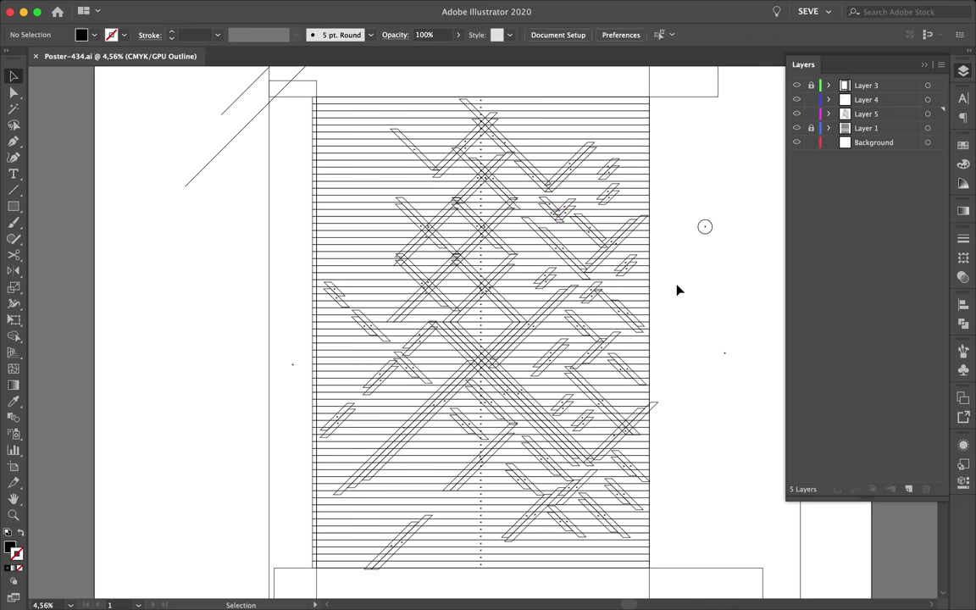
Step: Switch from outline view to the filled black-and-white preview
{"action": "left_click", "coordinate": [670, 261]}
{"action": "key", "text": "ctrl+y"}
{"action": "scroll", "coordinate": [673, 268], "scroll_direction": "up", "scroll_amount": 1}
{"action": "left_click", "coordinate": [509, 188], "text": "shift"}
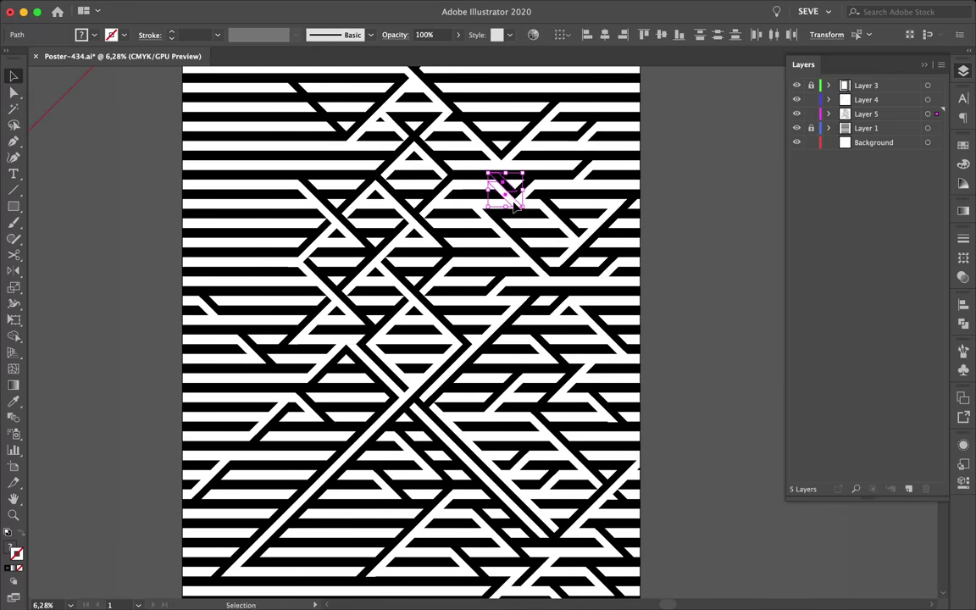
Step: Duplicate a diagonal band piece and move a small piece up into a gap
{"action": "left_click", "coordinate": [664, 298]}
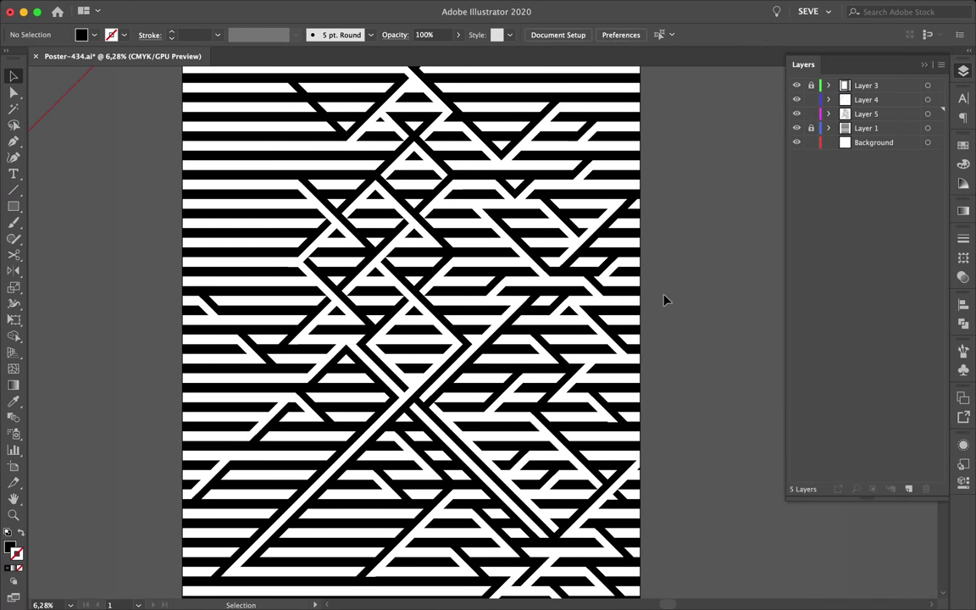
{"action": "scroll", "coordinate": [523, 299], "scroll_direction": "up", "scroll_amount": 2}
{"action": "left_click", "coordinate": [523, 298]}
{"action": "left_click_drag", "start_coordinate": [523, 298], "coordinate": [534, 293]}
{"action": "left_click", "coordinate": [757, 327]}
{"action": "scroll", "coordinate": [678, 331], "scroll_direction": "down", "scroll_amount": 3}
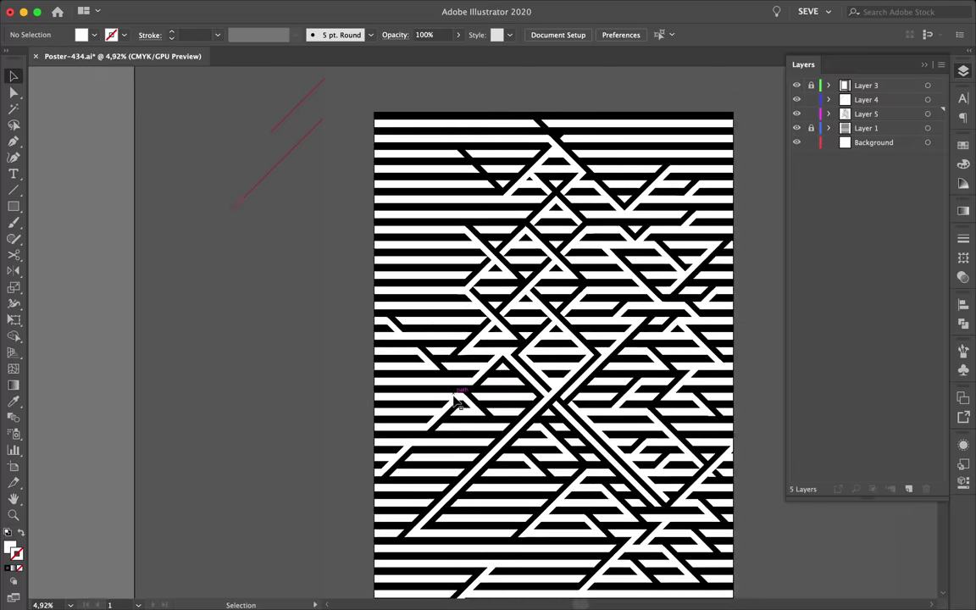
{"action": "mouse_move", "coordinate": [455, 415]}
{"action": "left_mouse_down"}
{"action": "mouse_move", "coordinate": [444, 259]}
{"action": "mouse_move", "coordinate": [408, 219]}
{"action": "mouse_move", "coordinate": [448, 212]}
{"action": "left_mouse_up"}
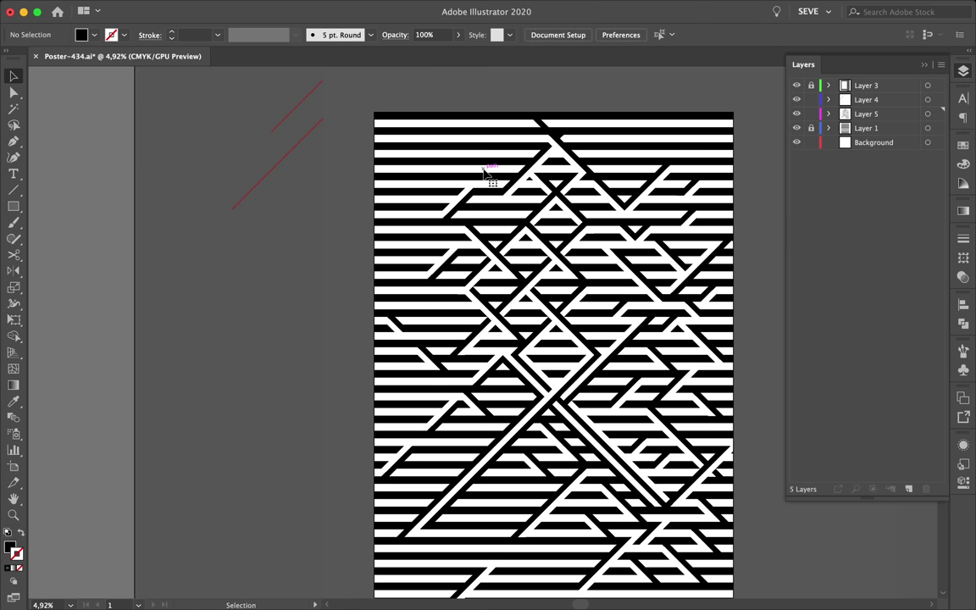
Step: Stretch a lower diagonal band's end up and to the right
{"action": "scroll", "coordinate": [460, 416], "scroll_direction": "down", "scroll_amount": 3}
{"action": "left_click", "coordinate": [373, 414]}
{"action": "scroll", "coordinate": [373, 411], "scroll_direction": "up", "scroll_amount": 3}
{"action": "left_click_drag", "start_coordinate": [373, 410], "coordinate": [561, 231]}
{"action": "scroll", "coordinate": [562, 294], "scroll_direction": "down", "scroll_amount": 3}
{"action": "key", "text": "v"}
Step: Move a small diagonal piece into place and select one of its end points
{"action": "scroll", "coordinate": [617, 353], "scroll_direction": "up", "scroll_amount": 3}
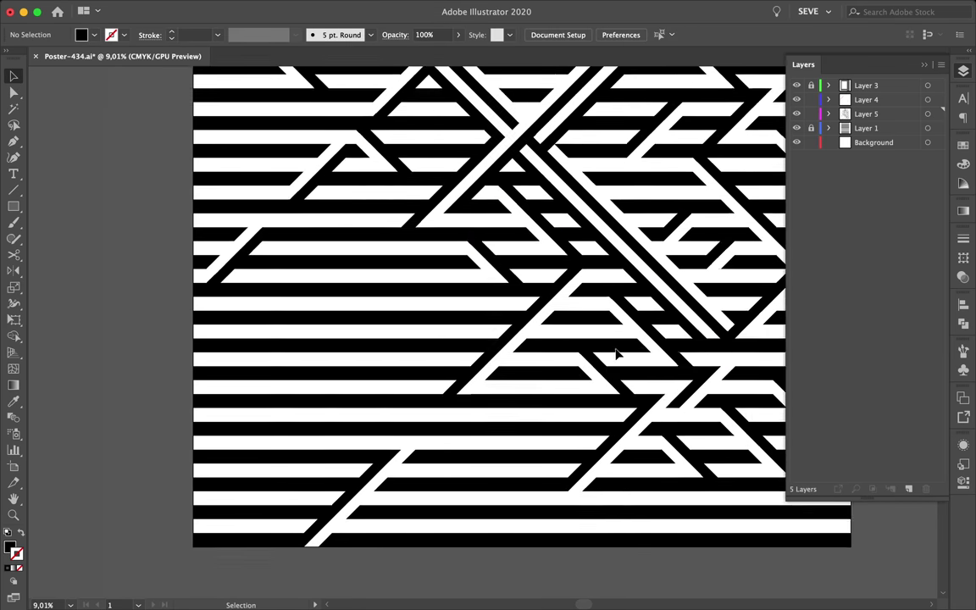
{"action": "left_click", "coordinate": [493, 277], "text": "shift"}
{"action": "left_click_drag", "start_coordinate": [561, 445], "coordinate": [559, 437]}
{"action": "scroll", "coordinate": [560, 437], "scroll_direction": "down", "scroll_amount": 2}
{"action": "key", "text": "a"}
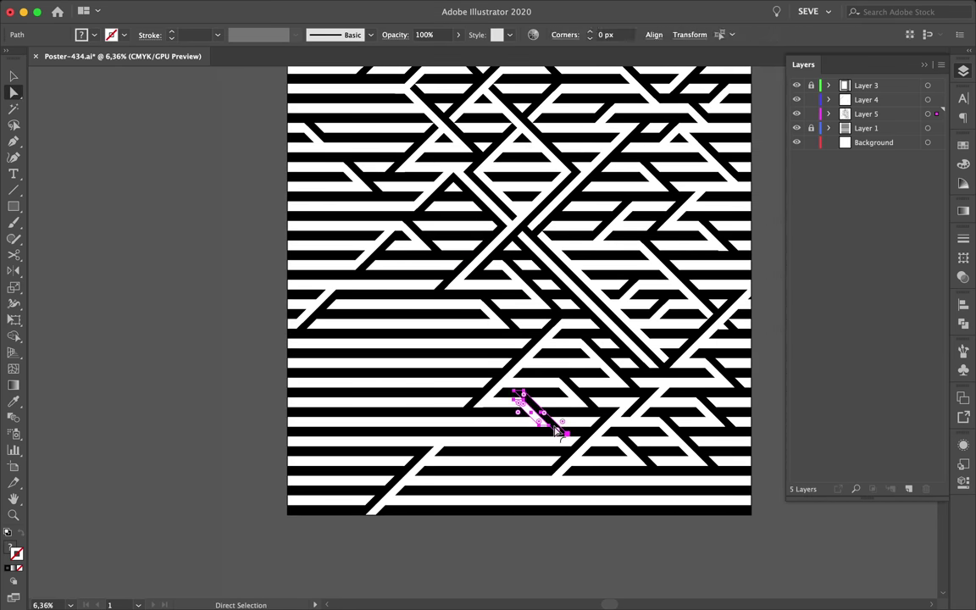
{"action": "left_click", "coordinate": [559, 436]}
{"action": "key", "text": "v"}
Step: Nudge the diagonal piece so its edge aligns exactly with the crossing
{"action": "scroll", "coordinate": [667, 311], "scroll_direction": "up", "scroll_amount": 1}
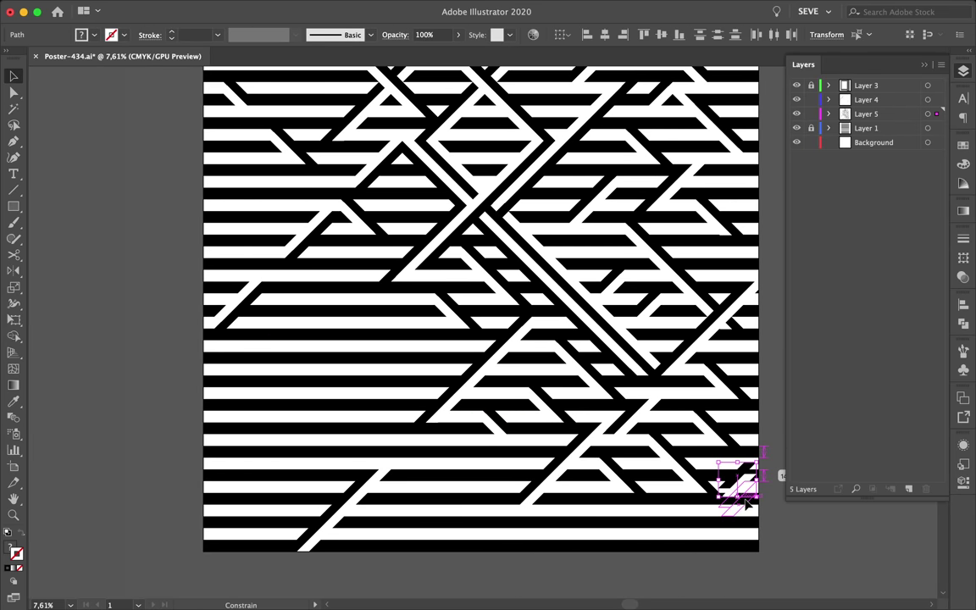
{"action": "scroll", "coordinate": [778, 497], "scroll_direction": "up", "scroll_amount": 3}
{"action": "mouse_move", "coordinate": [738, 501]}
{"action": "left_mouse_down"}
{"action": "mouse_move", "coordinate": [665, 446]}
{"action": "mouse_move", "coordinate": [508, 438]}
{"action": "left_mouse_up"}
{"action": "scroll", "coordinate": [632, 462], "scroll_direction": "up", "scroll_amount": 6}
{"action": "scroll", "coordinate": [508, 438], "scroll_direction": "up", "scroll_amount": 5}
{"action": "scroll", "coordinate": [507, 438], "scroll_direction": "up", "scroll_amount": 3}
{"action": "scroll", "coordinate": [507, 438], "scroll_direction": "up", "scroll_amount": 2}
{"action": "left_click_drag", "start_coordinate": [508, 438], "coordinate": [194, 423]}
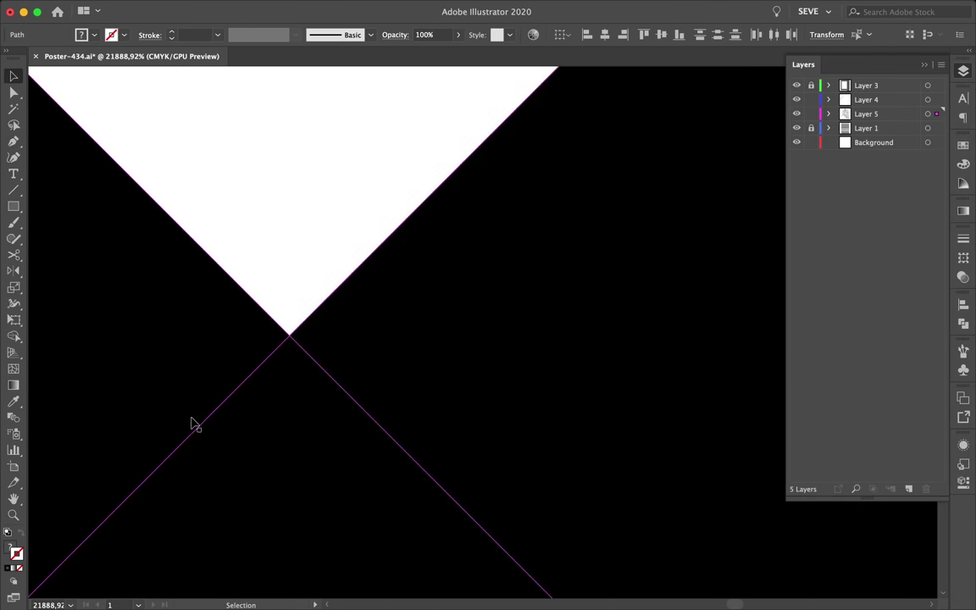
{"action": "scroll", "coordinate": [449, 497], "scroll_direction": "down", "scroll_amount": 10}
Step: Place a copy of the piece further left and adjust a band's end point
{"action": "left_click_drag", "start_coordinate": [563, 453], "coordinate": [421, 441]}
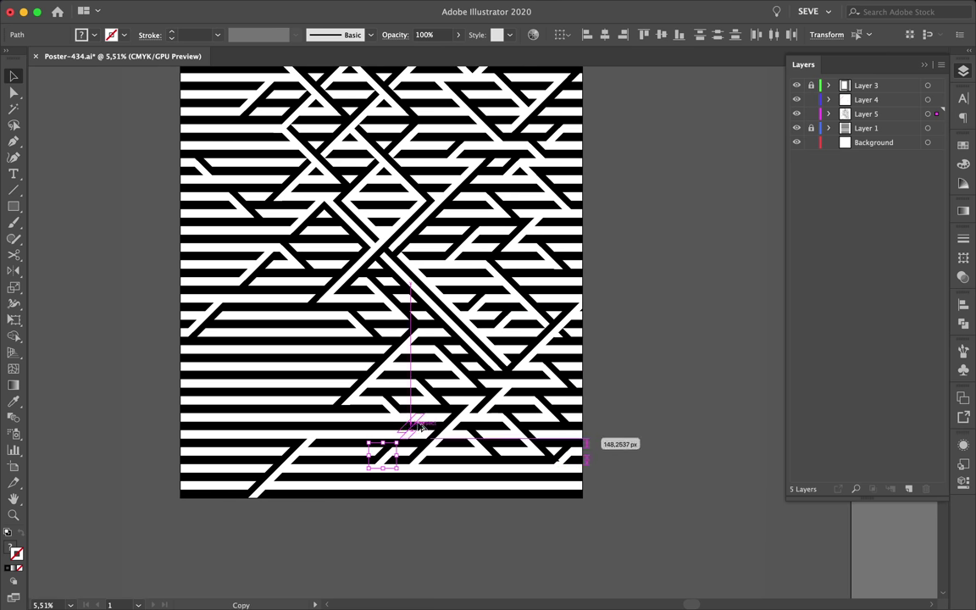
{"action": "left_click", "coordinate": [462, 517]}
{"action": "scroll", "coordinate": [540, 498], "scroll_direction": "up", "scroll_amount": 3}
{"action": "key", "text": "a"}
{"action": "left_click", "coordinate": [573, 434]}
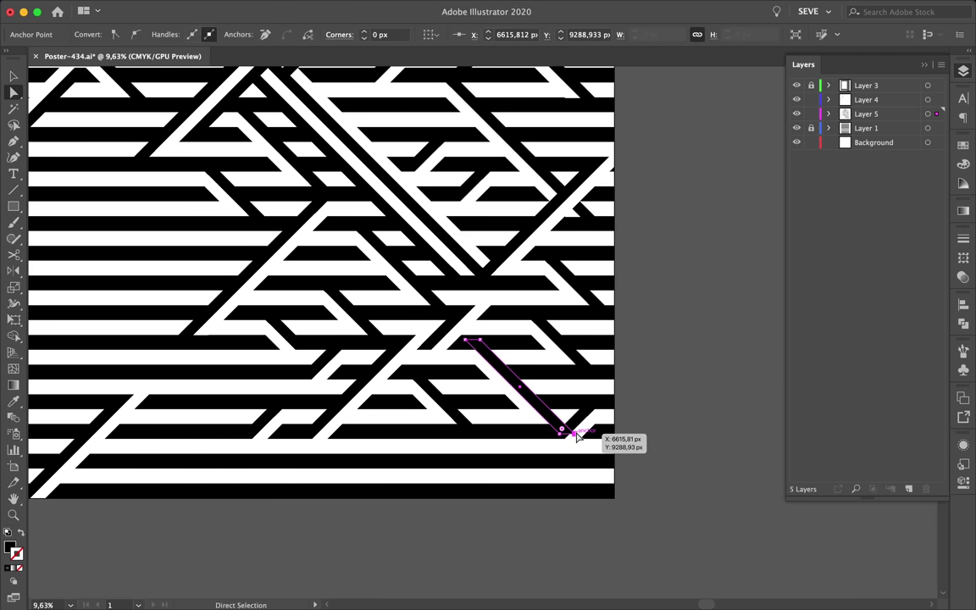
{"action": "key", "text": "v"}
{"action": "mouse_move", "coordinate": [570, 432]}
{"action": "left_mouse_down"}
{"action": "mouse_move", "coordinate": [610, 424]}
{"action": "mouse_move", "coordinate": [483, 475]}
{"action": "left_mouse_up"}
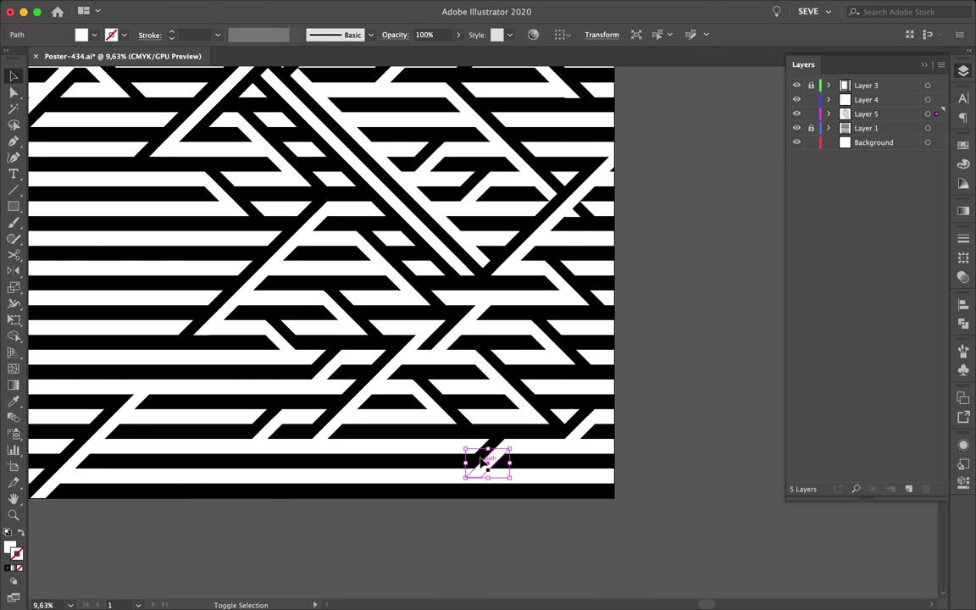
Step: Move a small diagonal piece down and drop a copy near the bottom edge
{"action": "scroll", "coordinate": [405, 465], "scroll_direction": "left", "scroll_amount": 5}
{"action": "key", "text": "super+shift+a"}
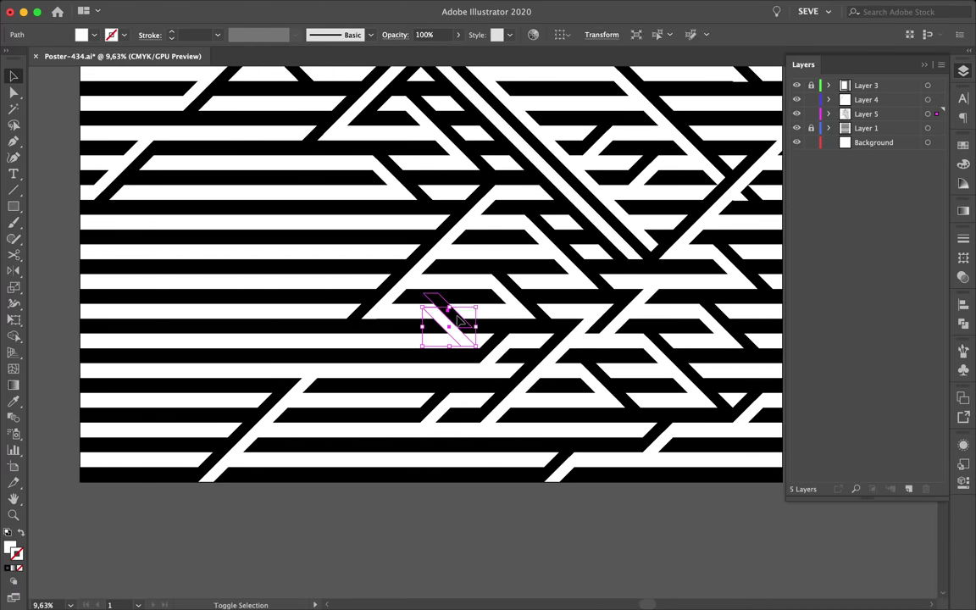
{"action": "left_click_drag", "start_coordinate": [460, 322], "coordinate": [514, 475]}
{"action": "left_click_drag", "start_coordinate": [420, 480], "coordinate": [398, 475]}
{"action": "scroll", "coordinate": [457, 461], "scroll_direction": "down", "scroll_amount": 3}
{"action": "scroll", "coordinate": [457, 461], "scroll_direction": "down", "scroll_amount": 3}
{"action": "key", "text": "super+shift+a"}
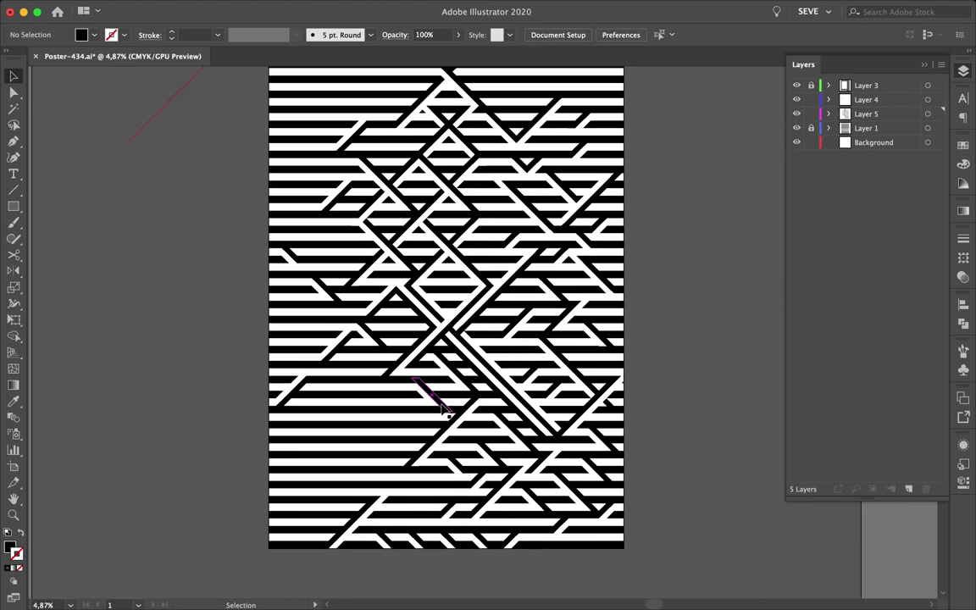
Step: Copy a diagonal piece to the right and place another at the artboard's lower-left corner
{"action": "scroll", "coordinate": [441, 409], "scroll_direction": "up", "scroll_amount": 3}
{"action": "mouse_move", "coordinate": [109, 377]}
{"action": "left_mouse_down"}
{"action": "mouse_move", "coordinate": [186, 377]}
{"action": "mouse_move", "coordinate": [196, 505]}
{"action": "mouse_move", "coordinate": [352, 407]}
{"action": "mouse_move", "coordinate": [244, 284]}
{"action": "left_mouse_up"}
{"action": "scroll", "coordinate": [196, 508], "scroll_direction": "down", "scroll_amount": 3}
{"action": "scroll", "coordinate": [339, 407], "scroll_direction": "up", "scroll_amount": 3}
{"action": "scroll", "coordinate": [254, 288], "scroll_direction": "down", "scroll_amount": 2}
{"action": "scroll", "coordinate": [244, 284], "scroll_direction": "down", "scroll_amount": 2}
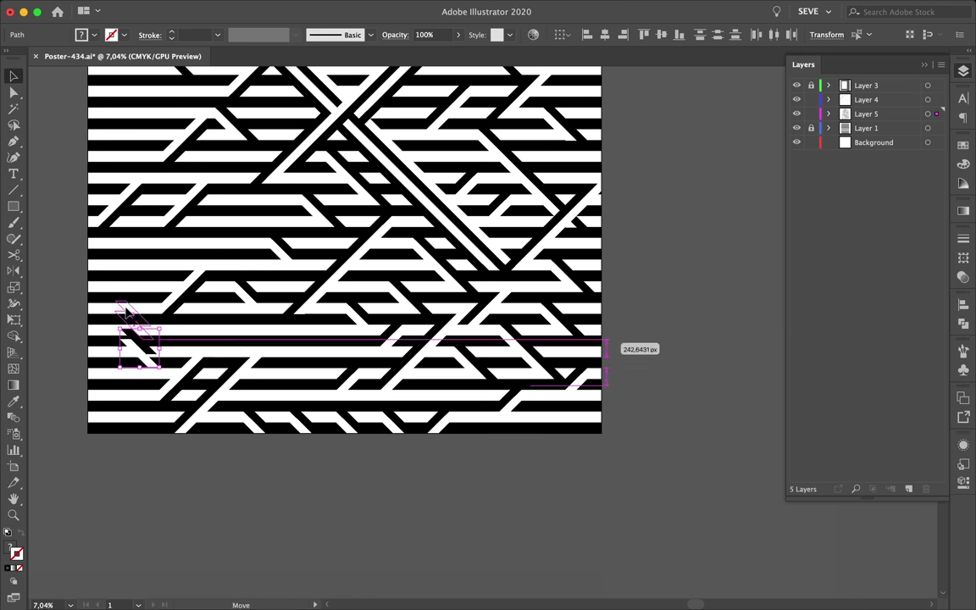
{"action": "left_click_drag", "start_coordinate": [121, 353], "coordinate": [128, 402]}
{"action": "scroll", "coordinate": [200, 501], "scroll_direction": "down", "scroll_amount": 2}
{"action": "scroll", "coordinate": [201, 501], "scroll_direction": "up", "scroll_amount": 3}
Step: Add diagonal piece copies toward the middle, up-left and along the left edge
{"action": "left_click_drag", "start_coordinate": [140, 320], "coordinate": [297, 386]}
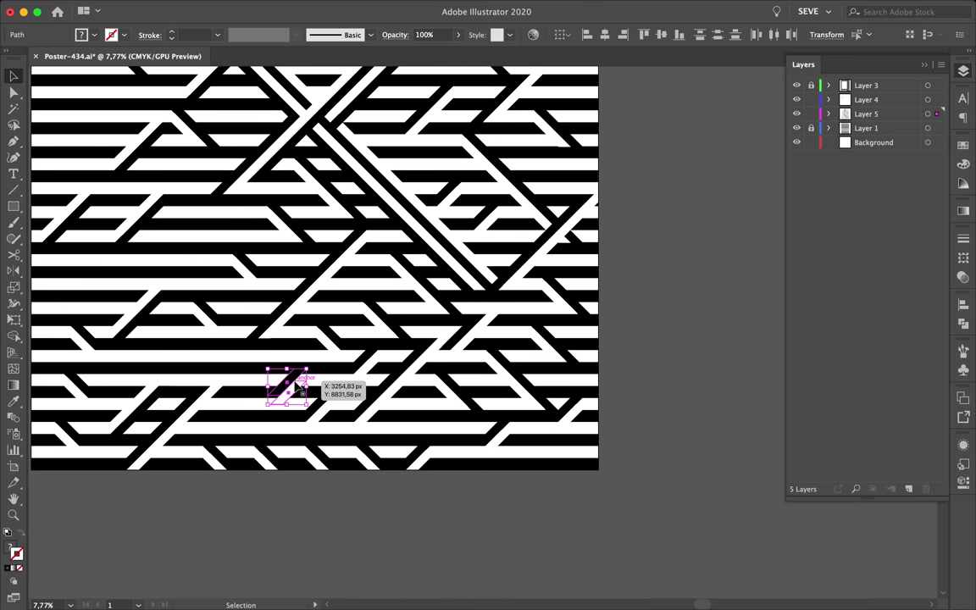
{"action": "scroll", "coordinate": [241, 422], "scroll_direction": "down", "scroll_amount": 2}
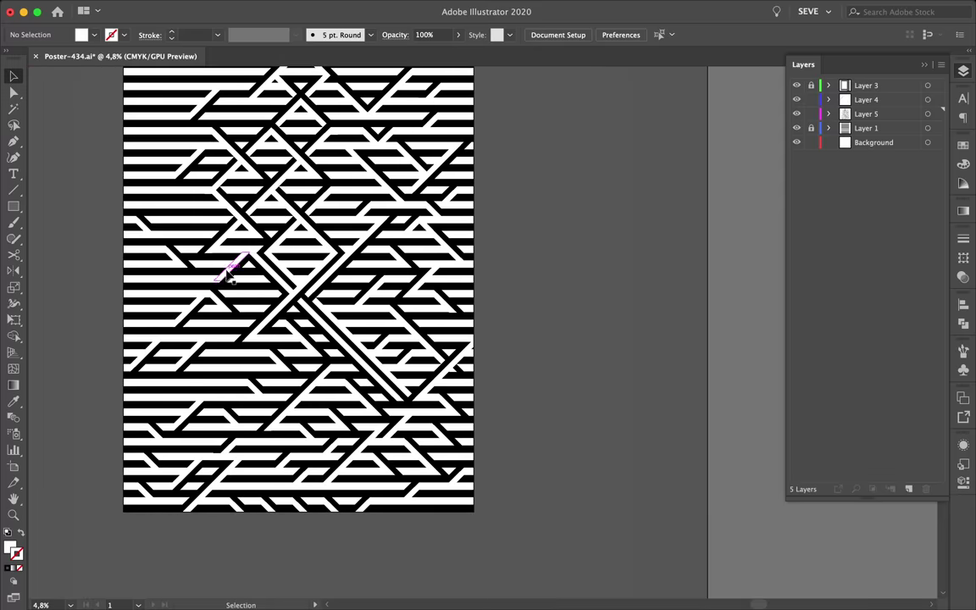
{"action": "scroll", "coordinate": [303, 433], "scroll_direction": "up", "scroll_amount": 4}
{"action": "left_click_drag", "start_coordinate": [381, 458], "coordinate": [155, 333]}
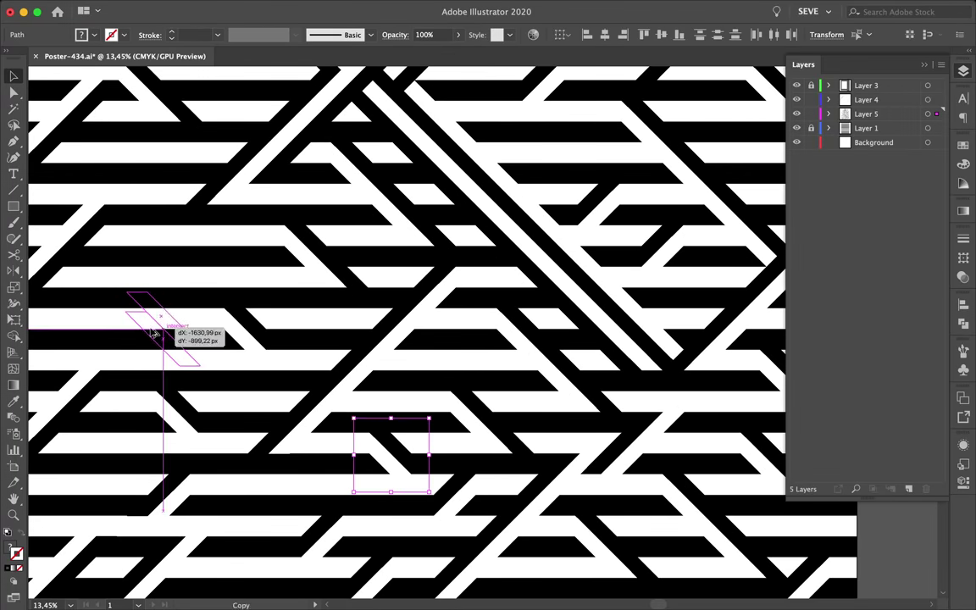
{"action": "scroll", "coordinate": [165, 255], "scroll_direction": "down", "scroll_amount": 2}
{"action": "scroll", "coordinate": [426, 209], "scroll_direction": "down", "scroll_amount": 2}
{"action": "scroll", "coordinate": [88, 435], "scroll_direction": "up", "scroll_amount": 2}
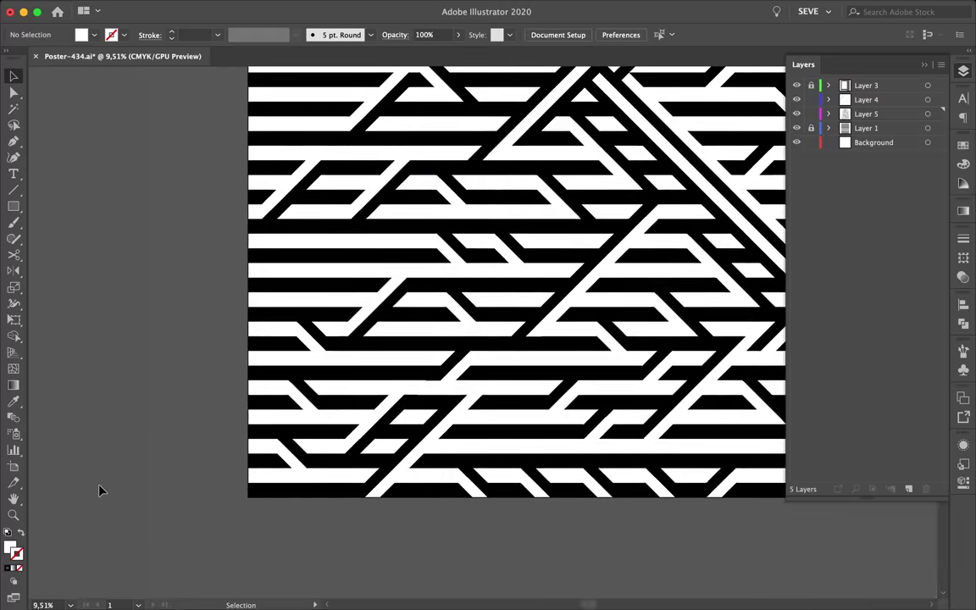
{"action": "scroll", "coordinate": [258, 416], "scroll_direction": "up", "scroll_amount": 1}
{"action": "mouse_move", "coordinate": [258, 416]}
{"action": "left_mouse_down"}
{"action": "mouse_move", "coordinate": [213, 409]}
{"action": "mouse_move", "coordinate": [272, 437]}
{"action": "left_mouse_up"}
{"action": "left_click", "coordinate": [118, 414]}
Step: Reshape one diagonal piece by moving its points, then save the poster
{"action": "left_click_drag", "start_coordinate": [197, 388], "coordinate": [259, 377]}
{"action": "scroll", "coordinate": [288, 491], "scroll_direction": "up", "scroll_amount": 2}
{"action": "key", "text": "v"}
{"action": "left_click", "coordinate": [102, 451]}
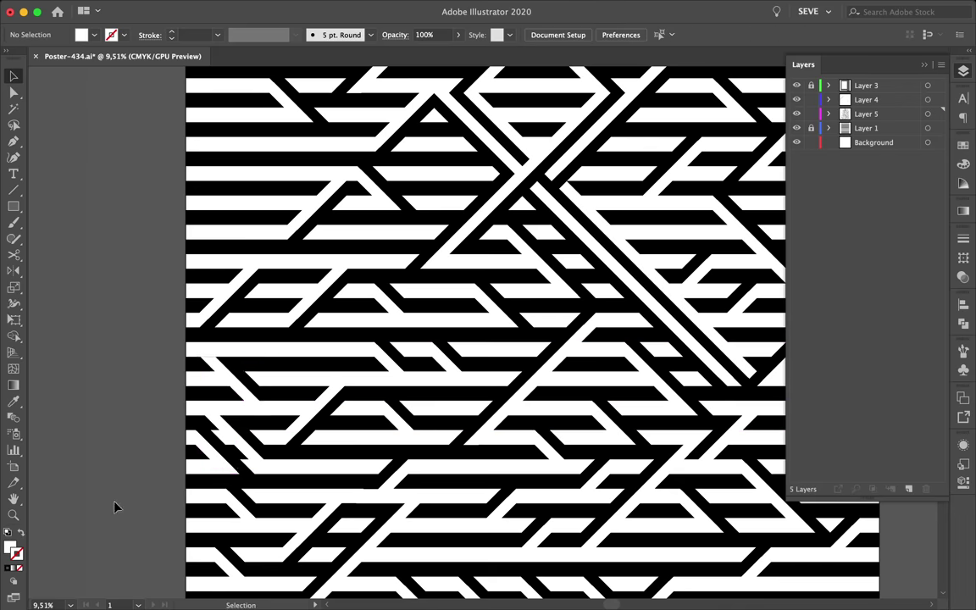
{"action": "scroll", "coordinate": [310, 413], "scroll_direction": "down", "scroll_amount": 5}
{"action": "key", "text": "super+s"}
Step: Move the lower-left diagonal piece up to the upper-left area
{"action": "left_click", "coordinate": [500, 523]}
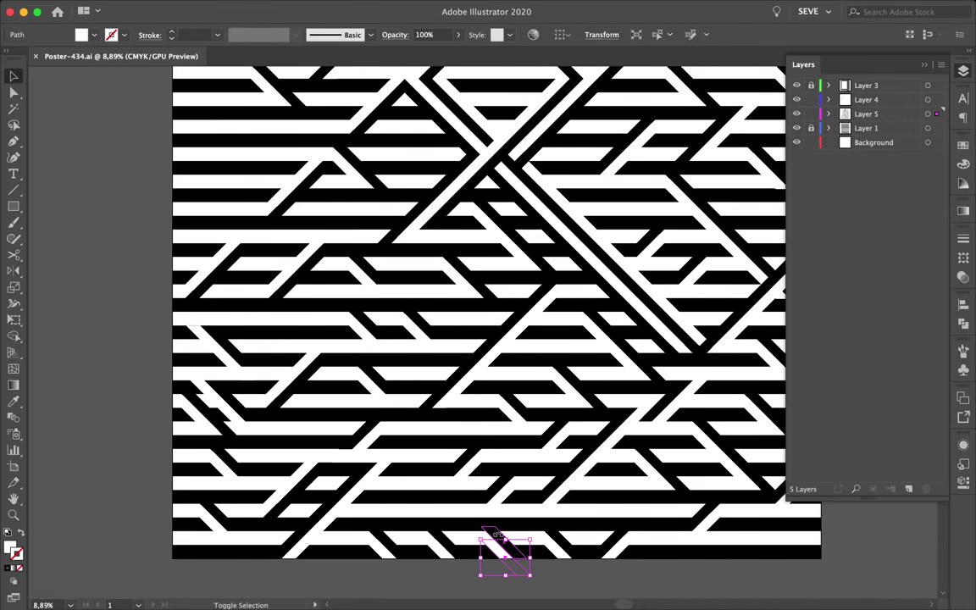
{"action": "scroll", "coordinate": [348, 439], "scroll_direction": "up", "scroll_amount": 3}
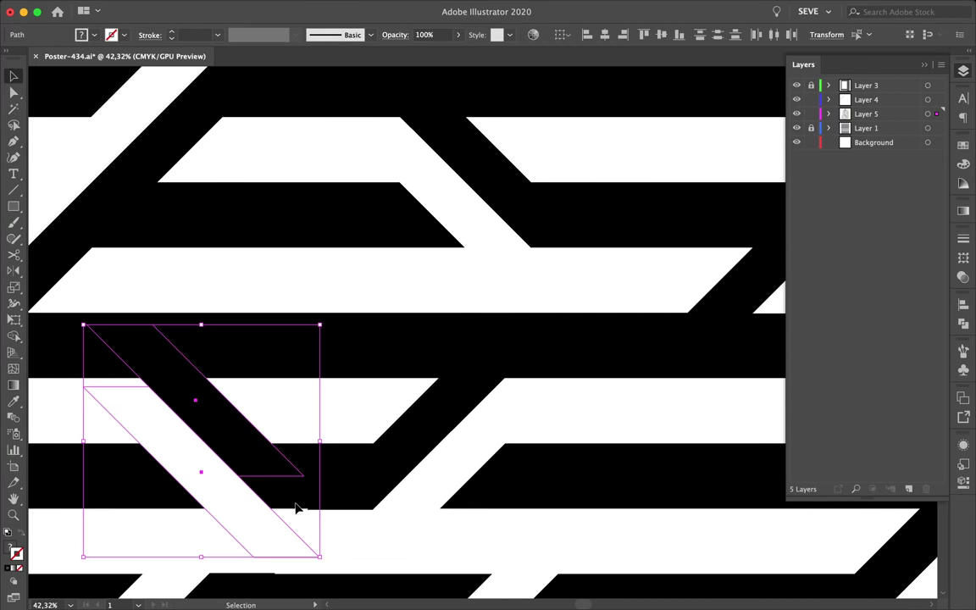
{"action": "scroll", "coordinate": [259, 449], "scroll_direction": "down", "scroll_amount": 3}
{"action": "left_click", "coordinate": [259, 449]}
{"action": "scroll", "coordinate": [258, 449], "scroll_direction": "down", "scroll_amount": 3}
{"action": "left_click_drag", "start_coordinate": [252, 446], "coordinate": [154, 203]}
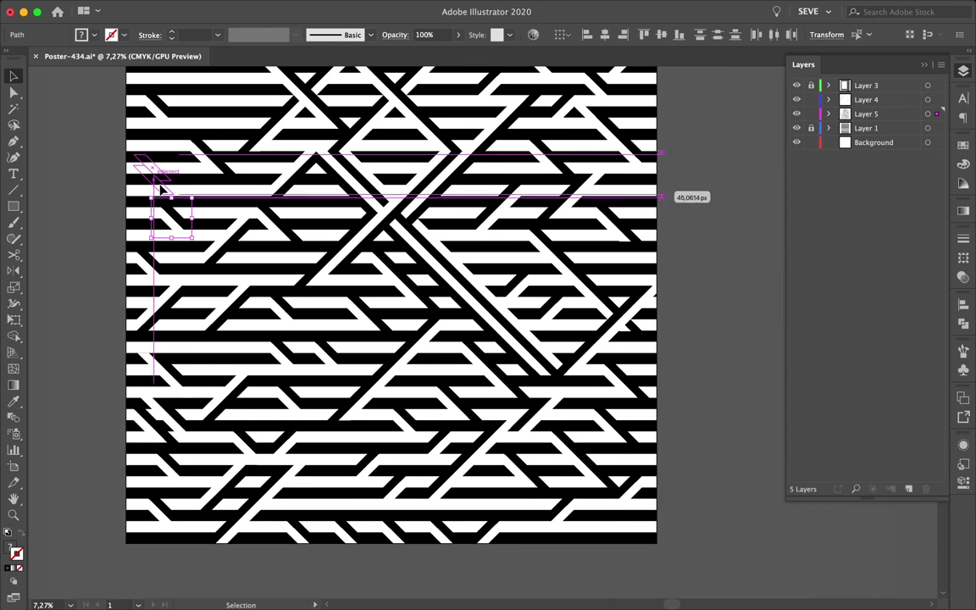
{"action": "left_click", "coordinate": [144, 216]}
{"action": "scroll", "coordinate": [193, 268], "scroll_direction": "down", "scroll_amount": 2}
{"action": "scroll", "coordinate": [194, 268], "scroll_direction": "down", "scroll_amount": 1}
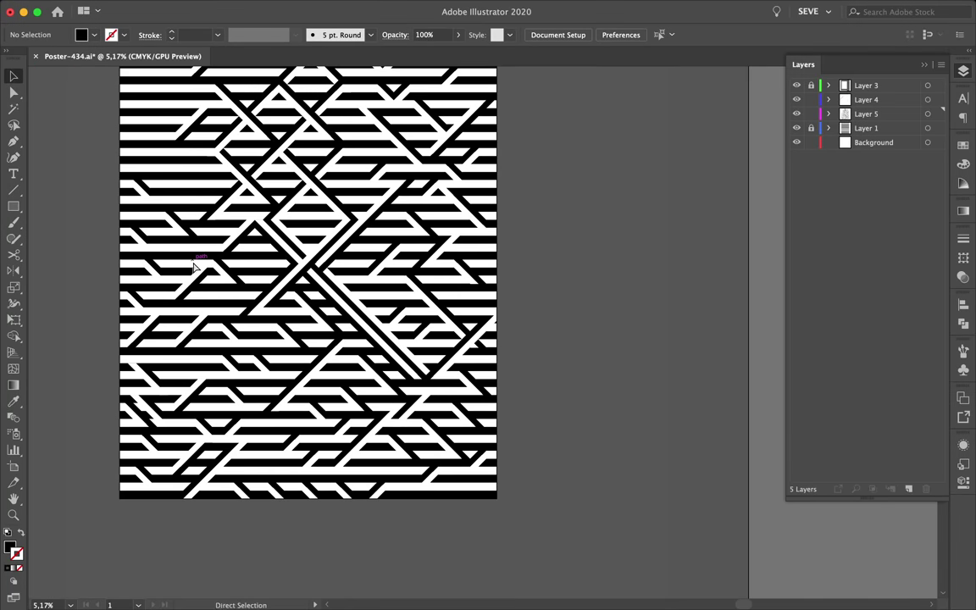
{"action": "scroll", "coordinate": [502, 149], "scroll_direction": "down", "scroll_amount": 1}
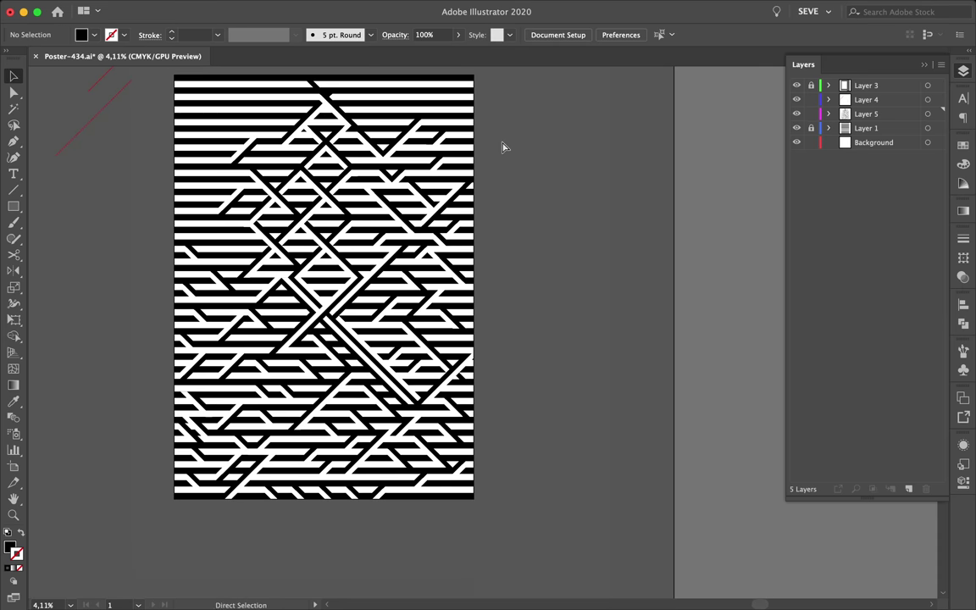